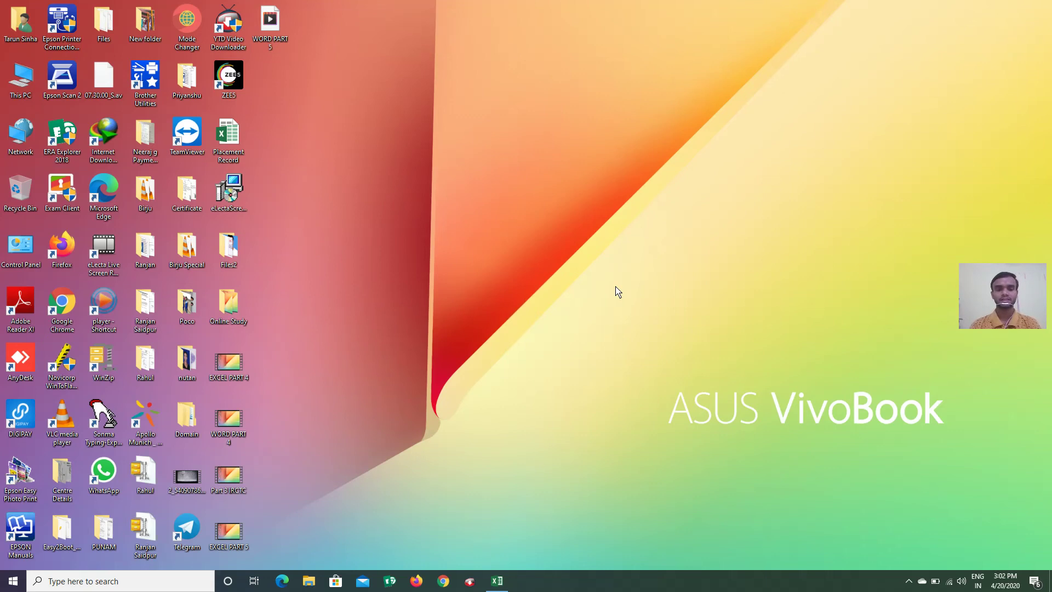
# Start Word 2013 and create a new blank document.
pyautogui.press('super')
pyautogui.write('WORD')
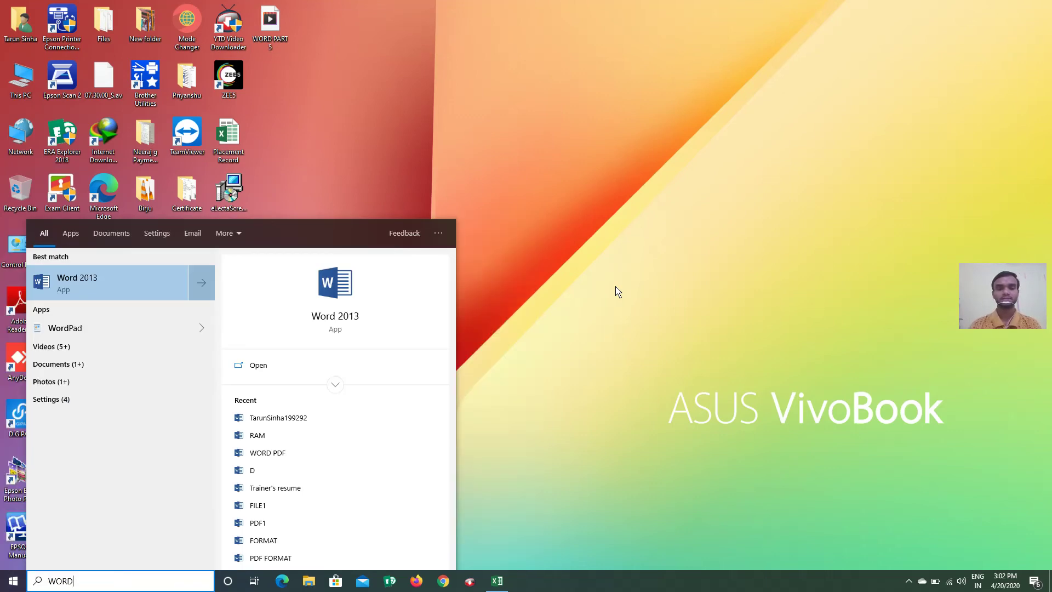
pyautogui.press('Return')
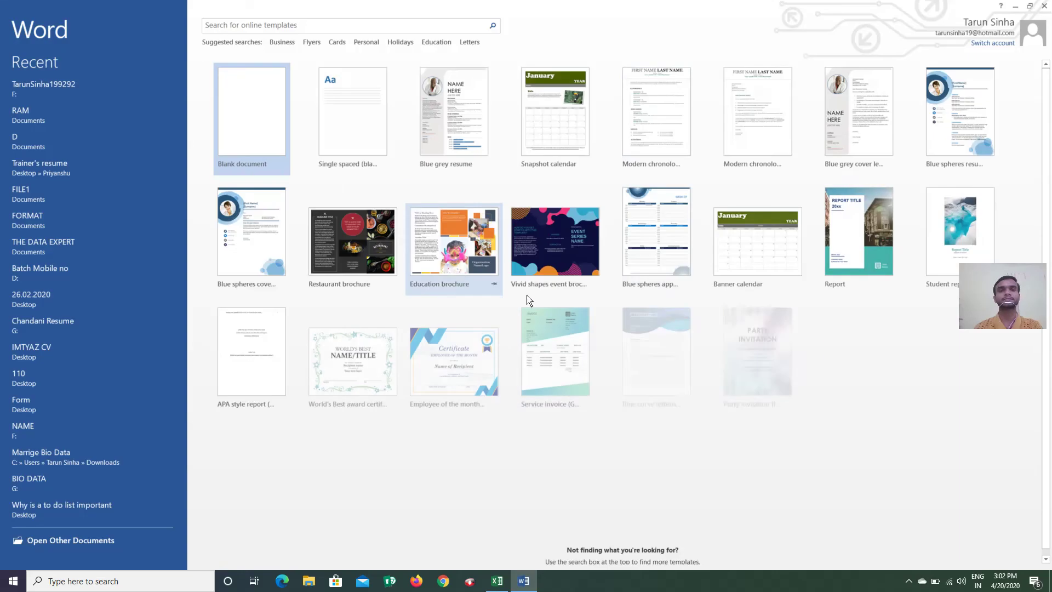
pyautogui.click(237, 117)
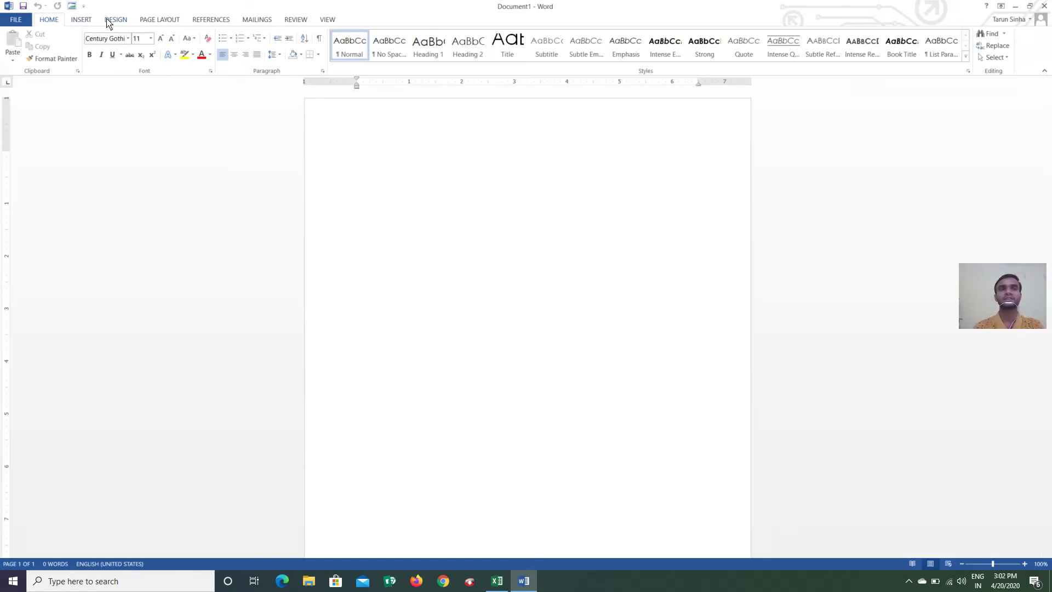
# Fill the blank document with sample paragraphs using the =RAND(20) function.
pyautogui.click(157, 23)
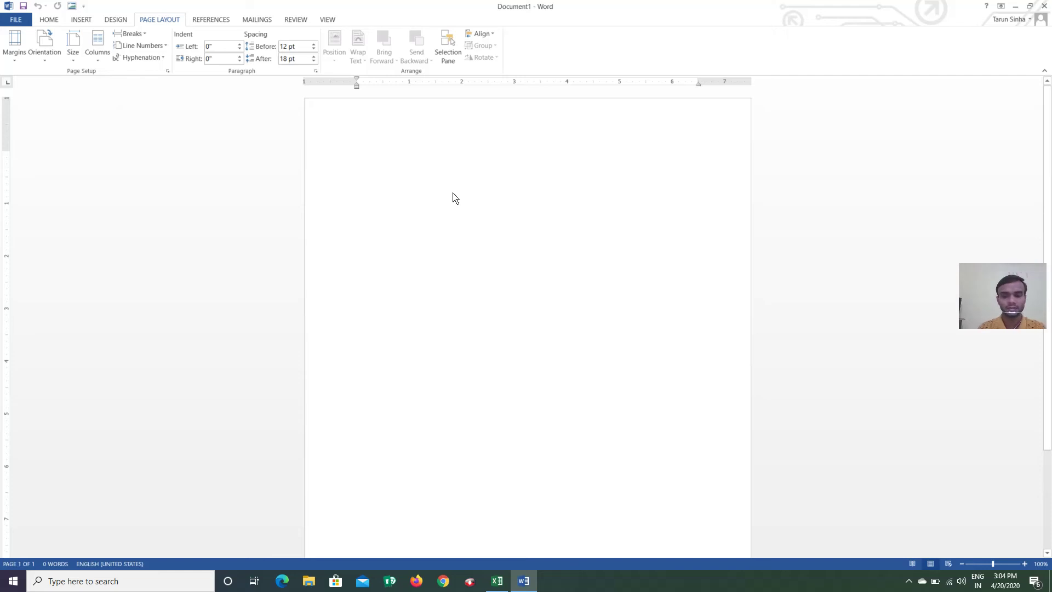
pyautogui.write('=RA')
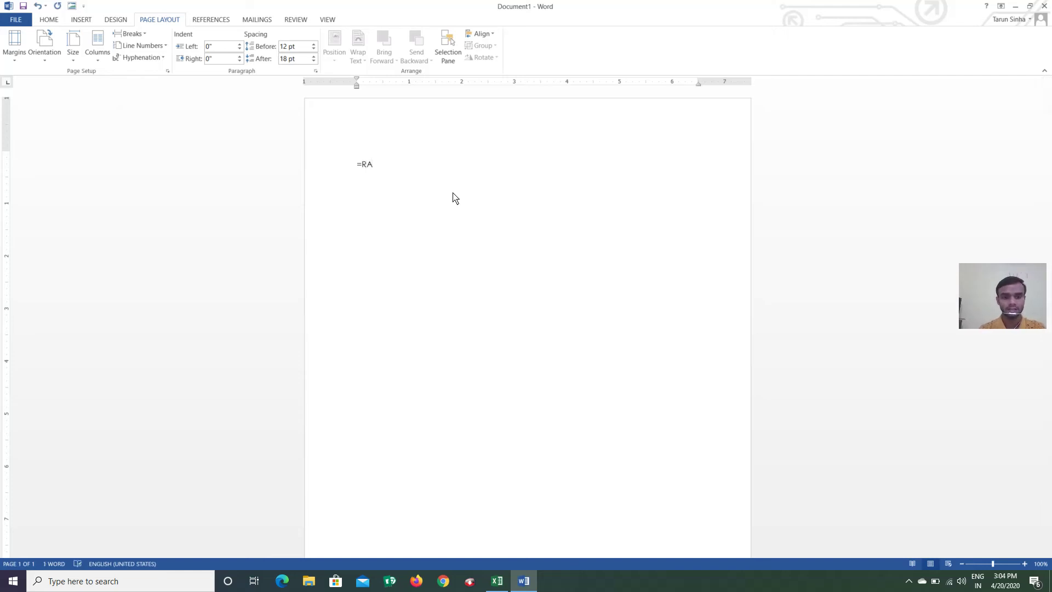
pyautogui.write('ND')
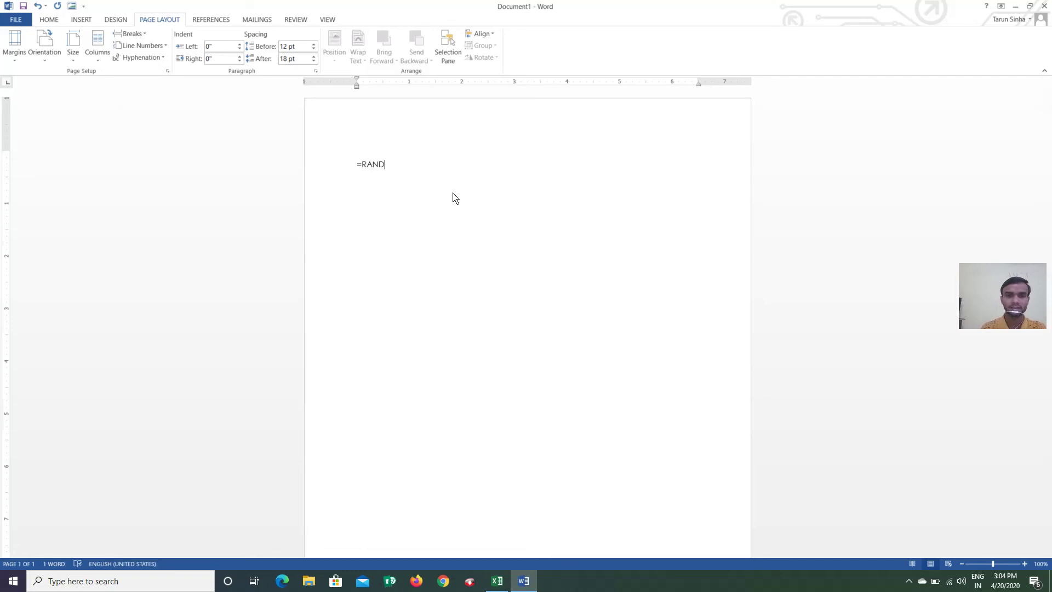
pyautogui.write('(20')
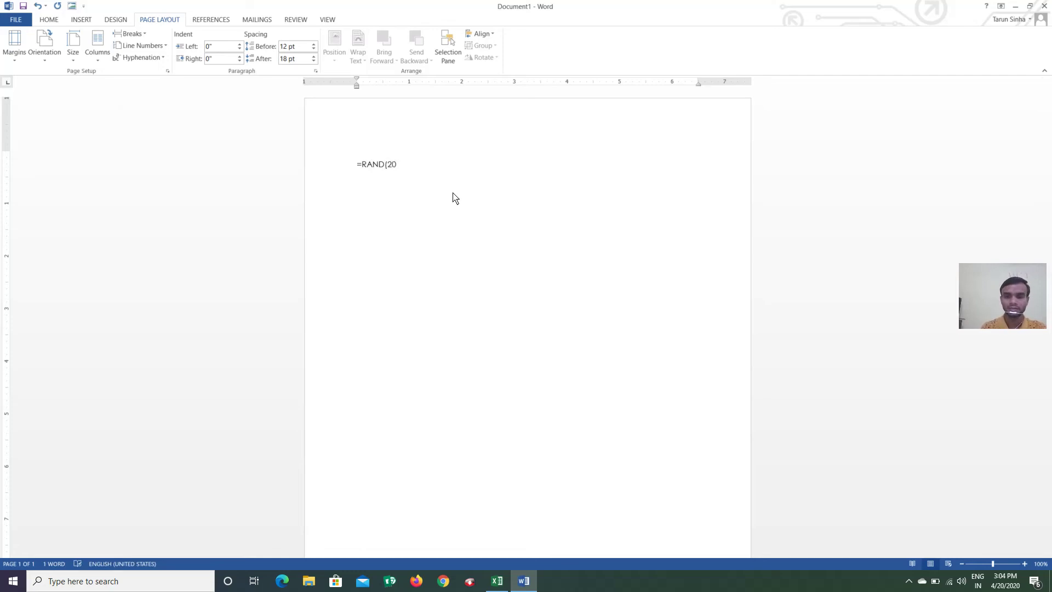
pyautogui.write(')')
pyautogui.press('Return')
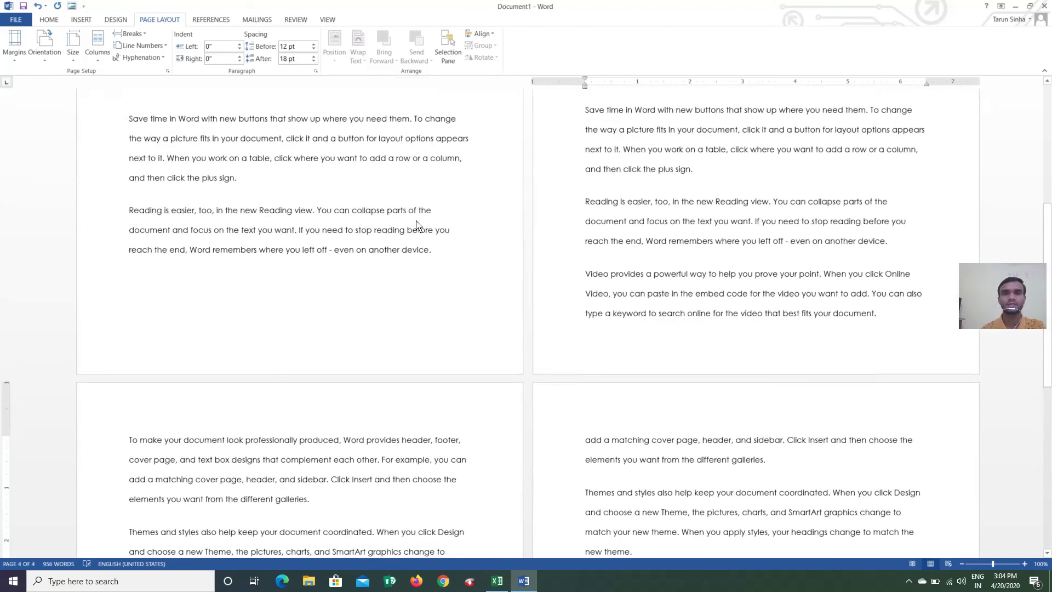
# Switch the document view so that one whole page is displayed at a time.
pyautogui.scroll(1, 417, 225)
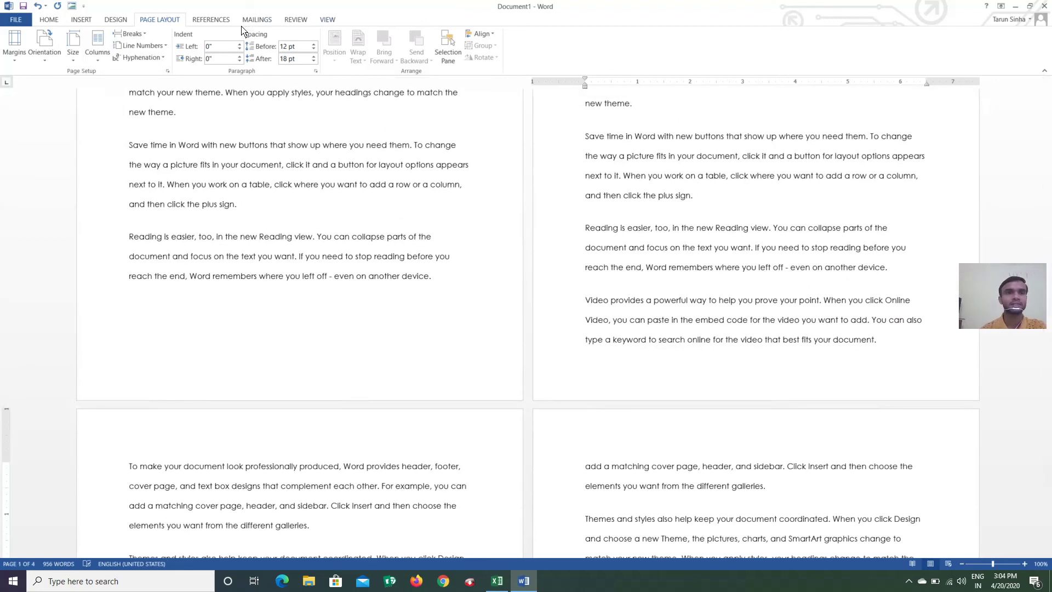
pyautogui.click(302, 22)
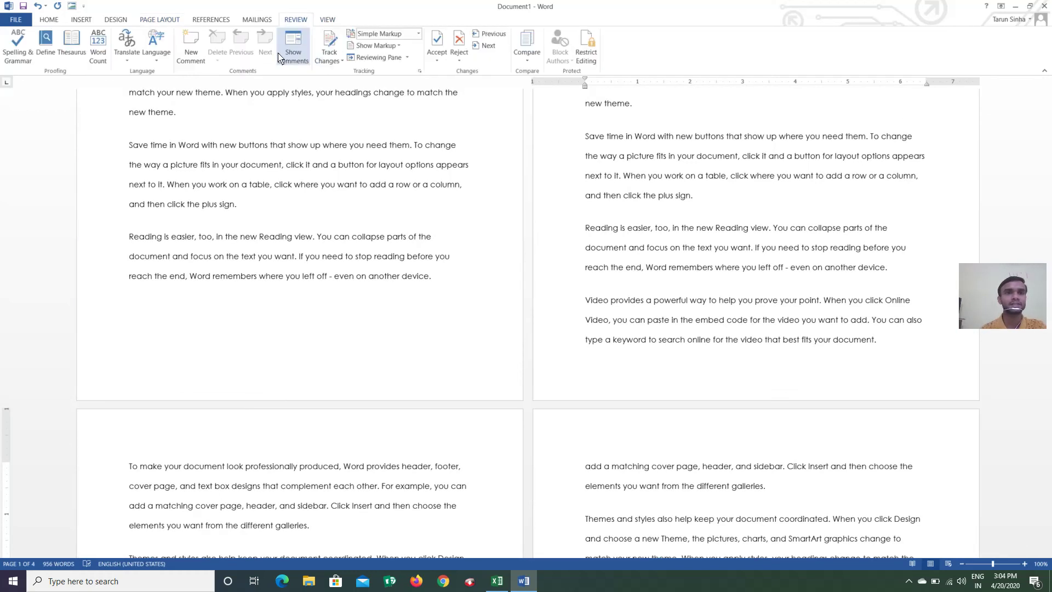
pyautogui.click(327, 19)
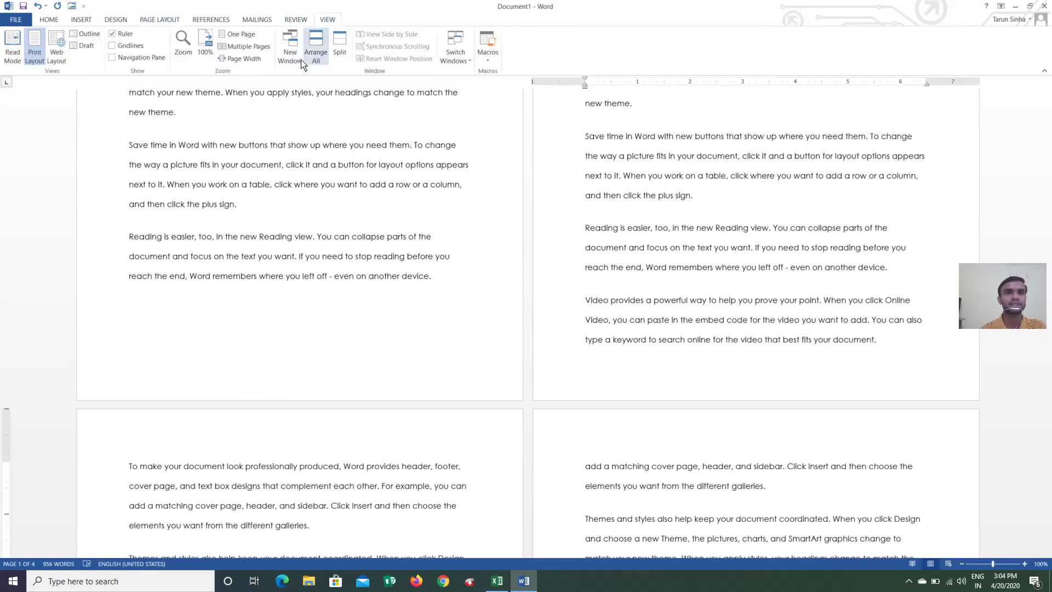
pyautogui.click(239, 34)
pyautogui.scroll(2, 493, 220)
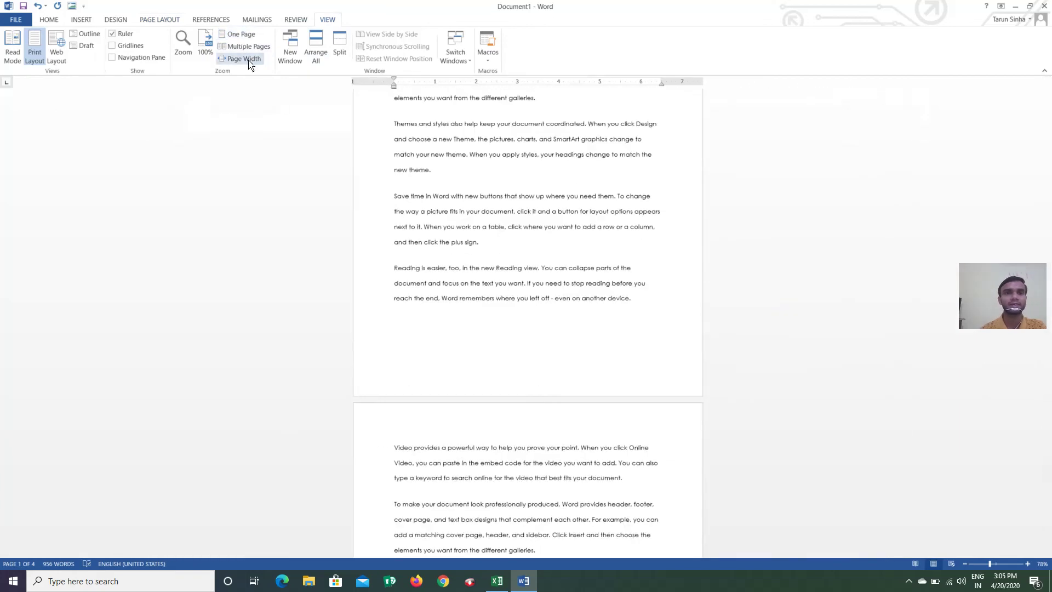
pyautogui.scroll(3, 537, 263)
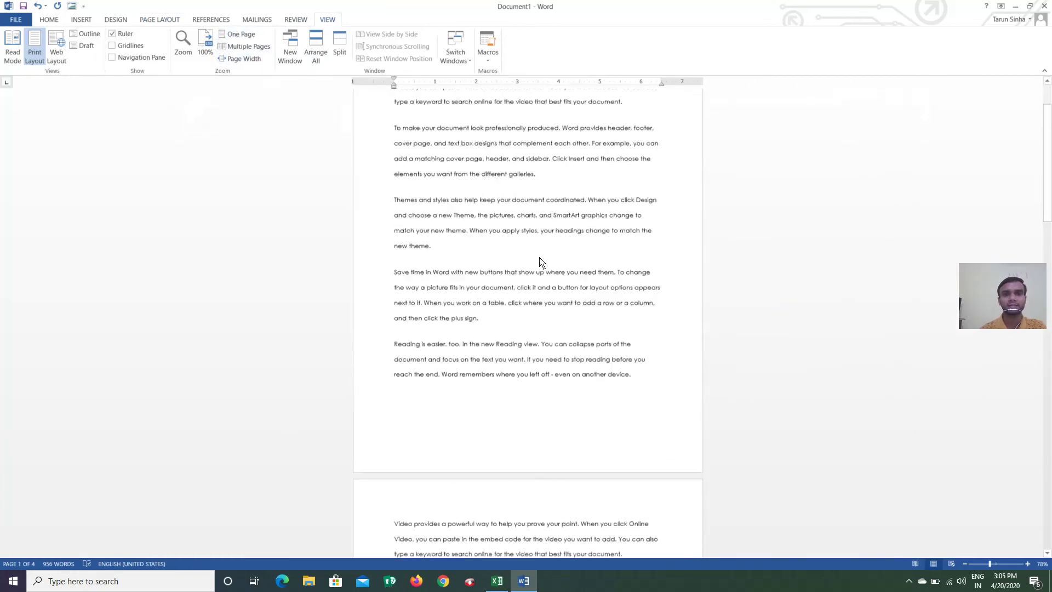
# Fit the view to the page width, and reset the zoom to 100% at the start of the document.
pyautogui.click(247, 60)
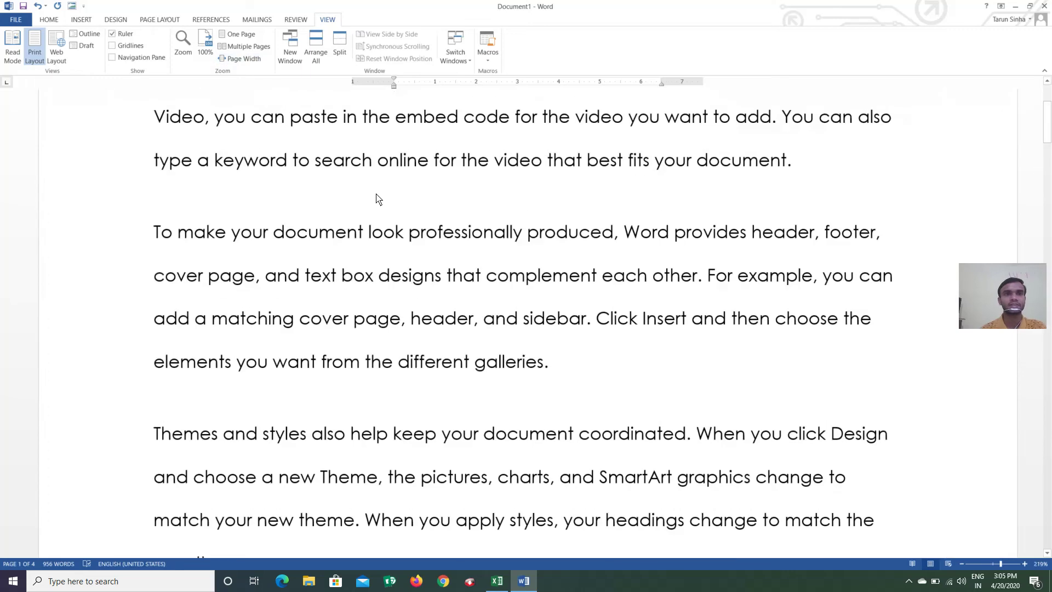
pyautogui.click(204, 48)
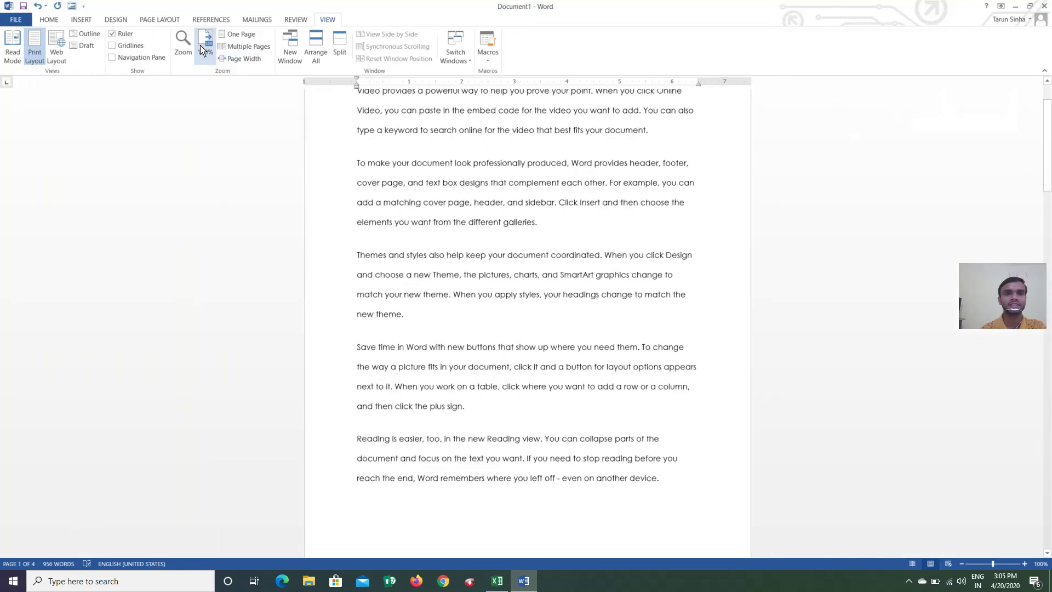
pyautogui.scroll(-10, 501, 241)
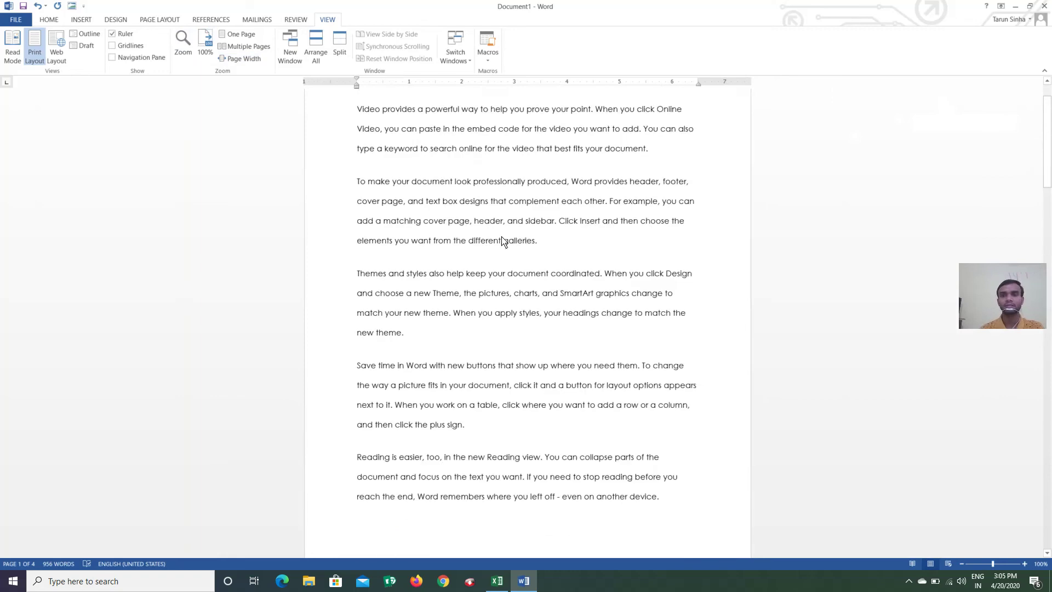
pyautogui.scroll(1, 502, 241)
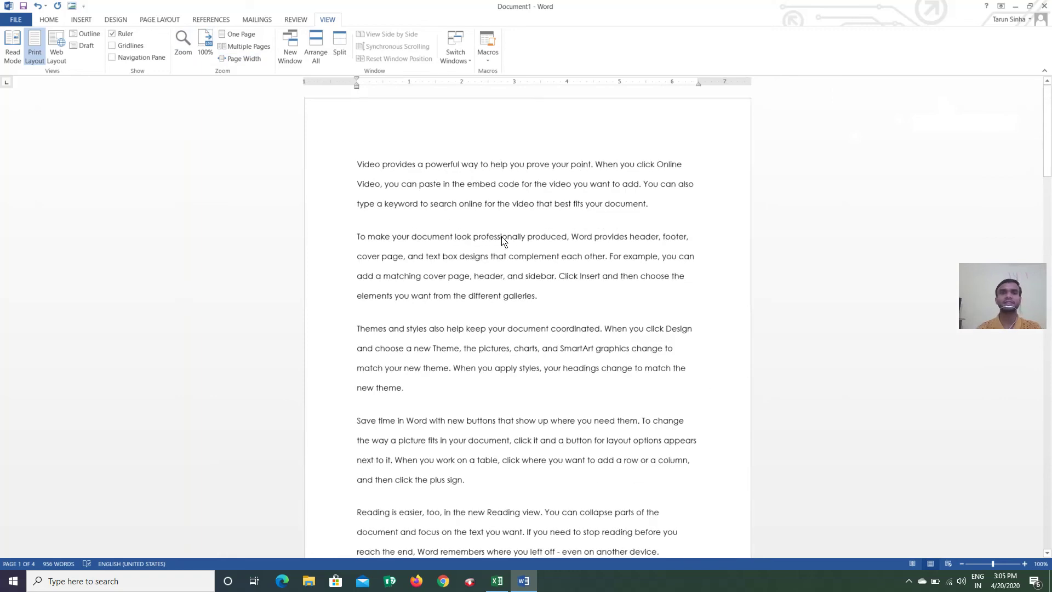
# Apply the Narrow margin preset, with 0.5" on all sides, to the document.
pyautogui.click(148, 21)
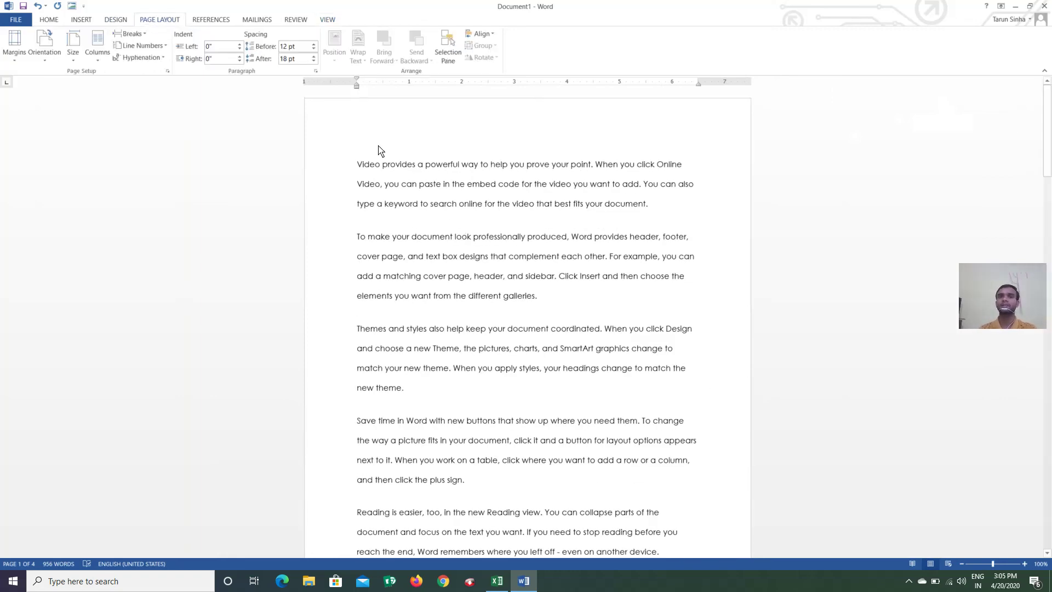
pyautogui.moveTo(356, 86); pyautogui.dragTo(357, 86)
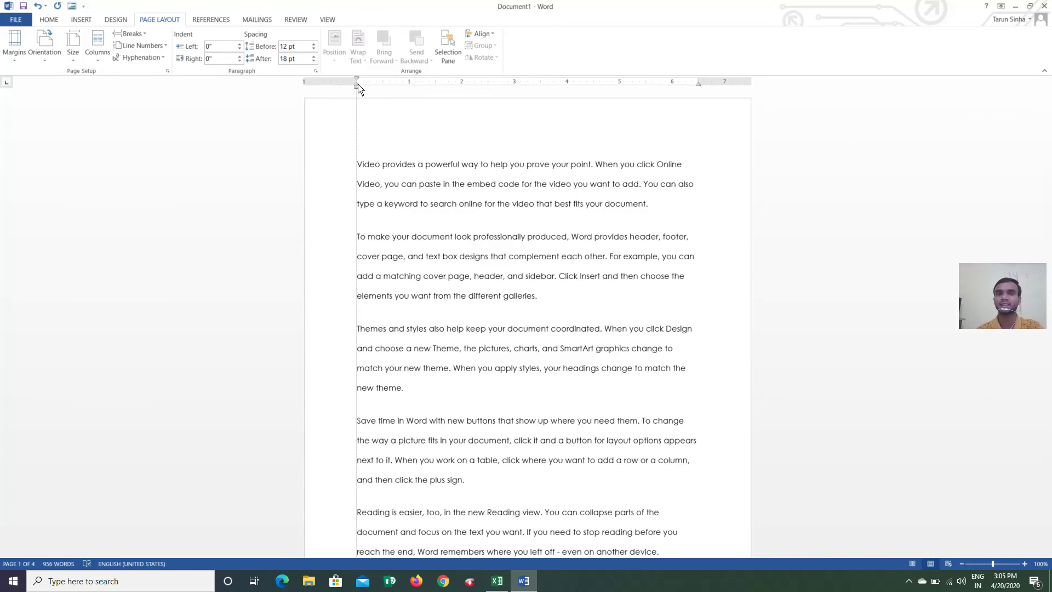
pyautogui.moveTo(357, 86); pyautogui.dragTo(358, 86)
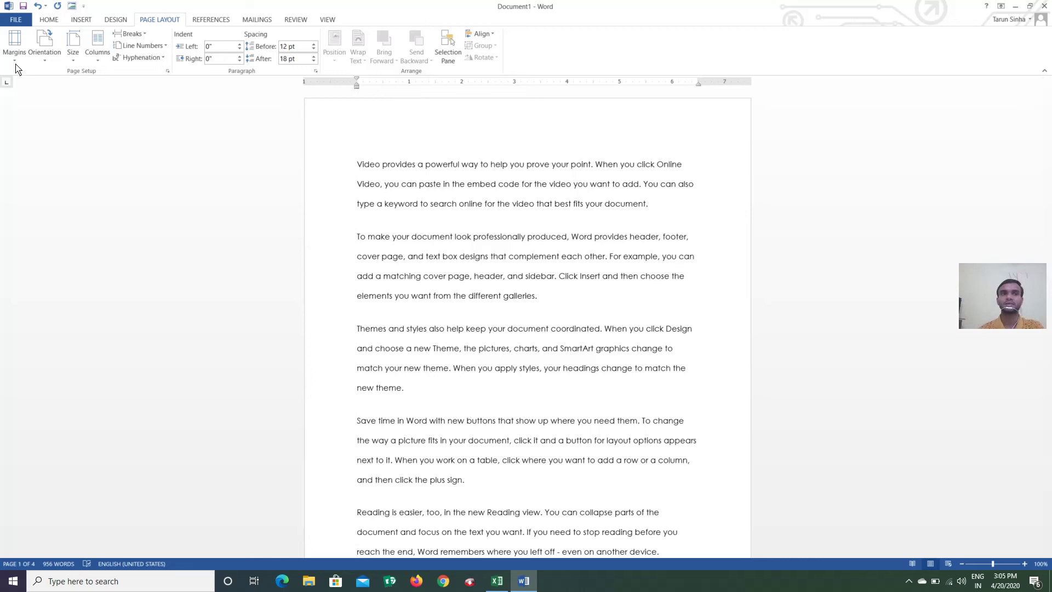
pyautogui.click(14, 46)
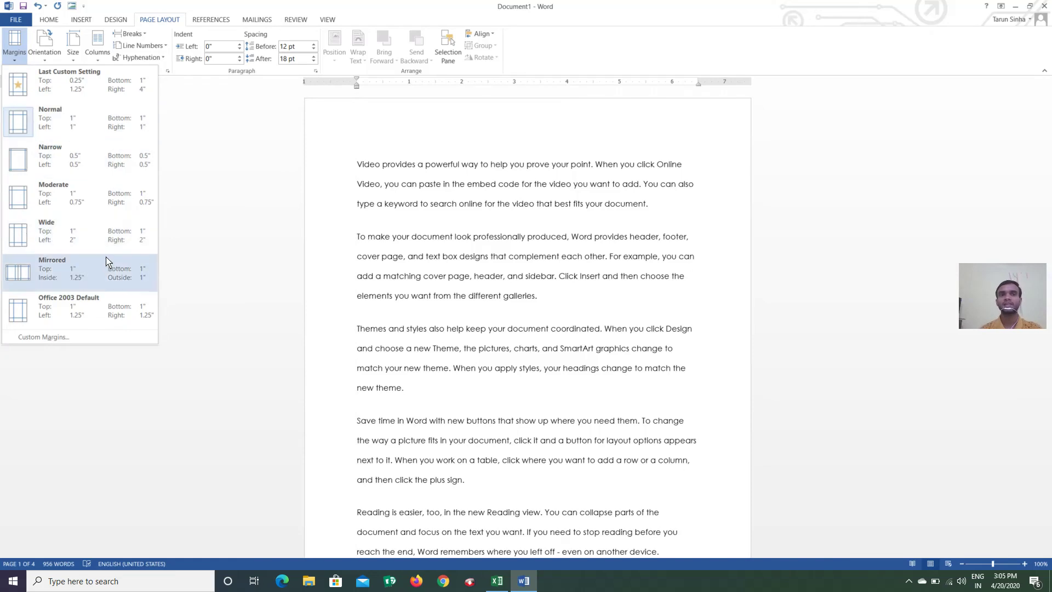
pyautogui.click(74, 159)
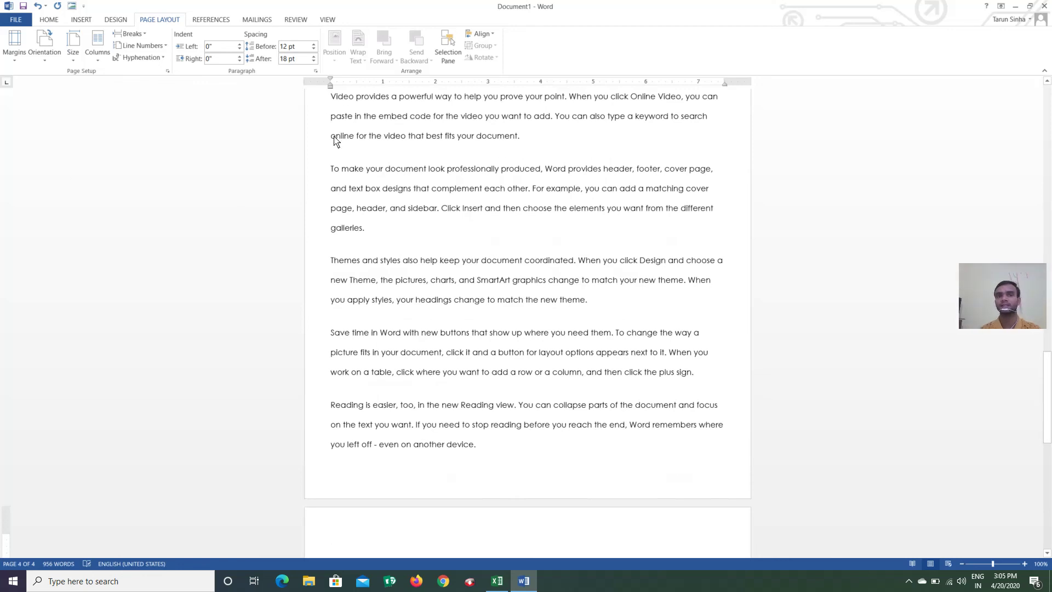
pyautogui.scroll(15, 368, 250)
pyautogui.scroll(15, 368, 249)
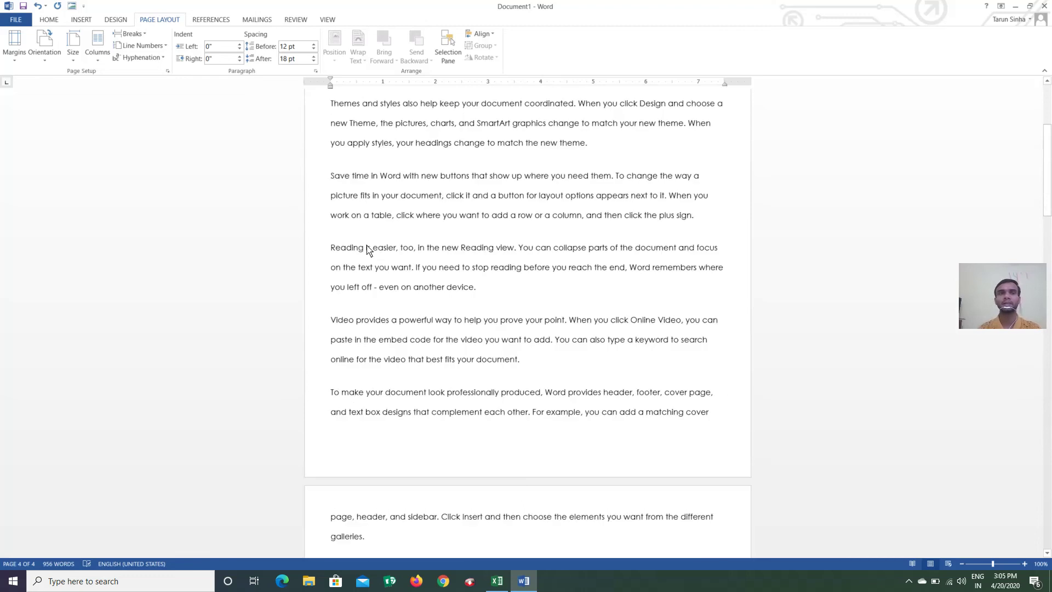
# Apply the Wide margin preset, with 1" at top and bottom and 2" on both sides.
pyautogui.click(14, 45)
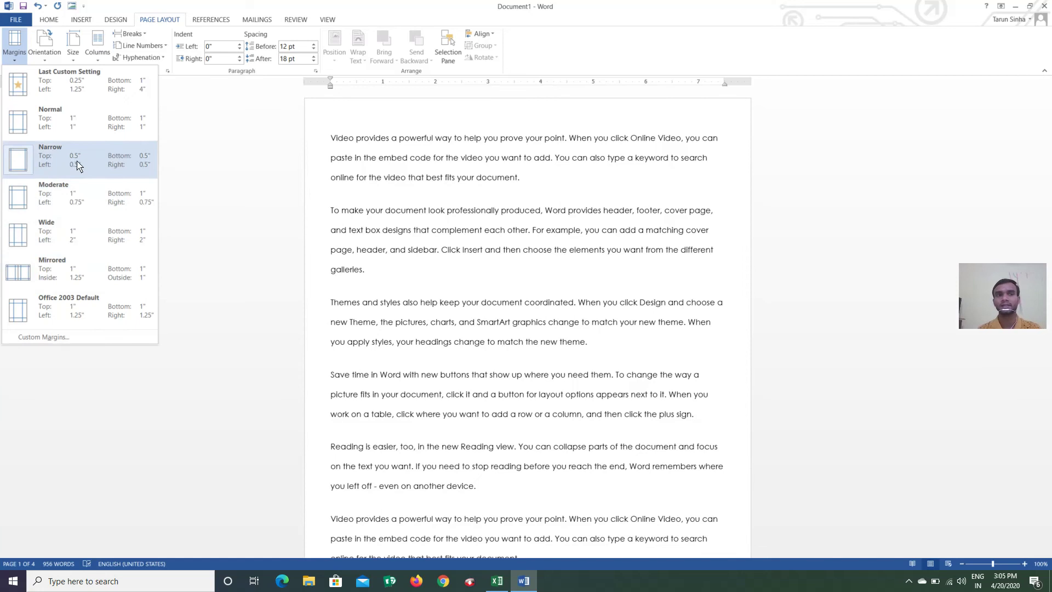
pyautogui.click(39, 248)
# Set custom page margins of 0.7" left and 0.7" right for the whole document.
pyautogui.click(15, 61)
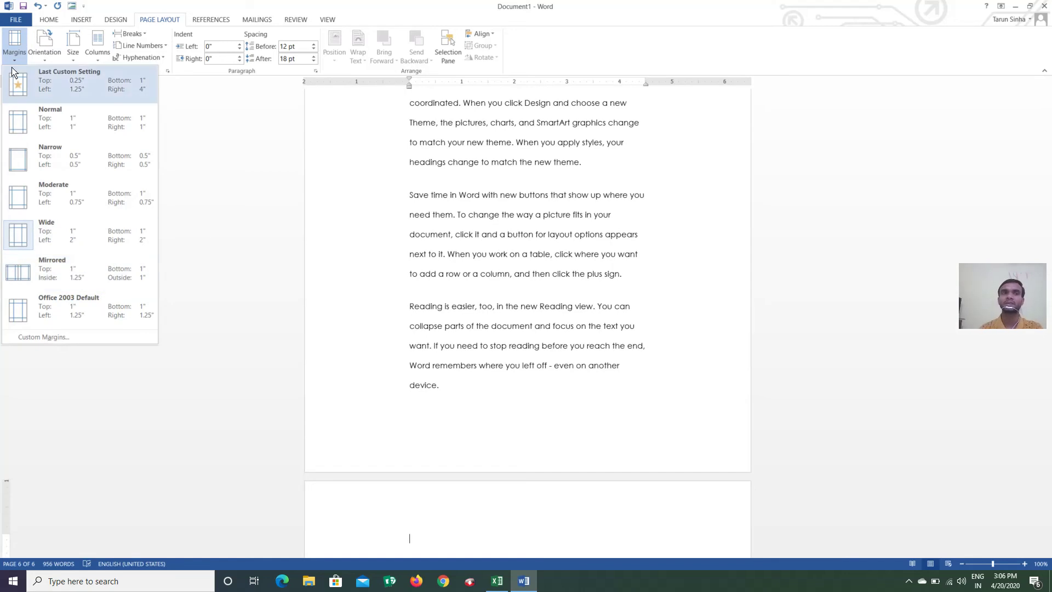
pyautogui.click(70, 337)
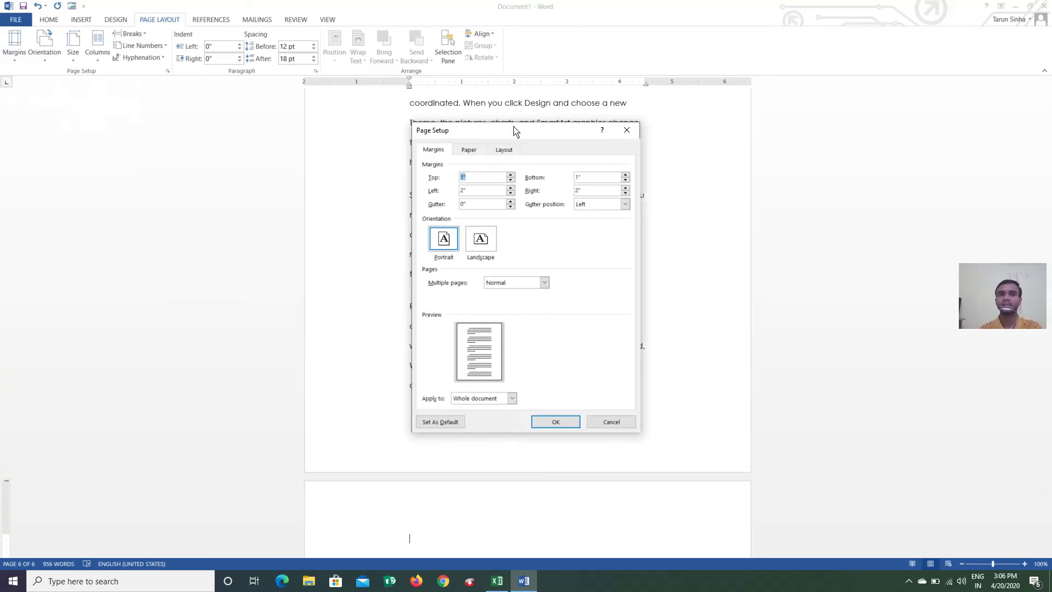
pyautogui.moveTo(515, 132); pyautogui.dragTo(777, 98)
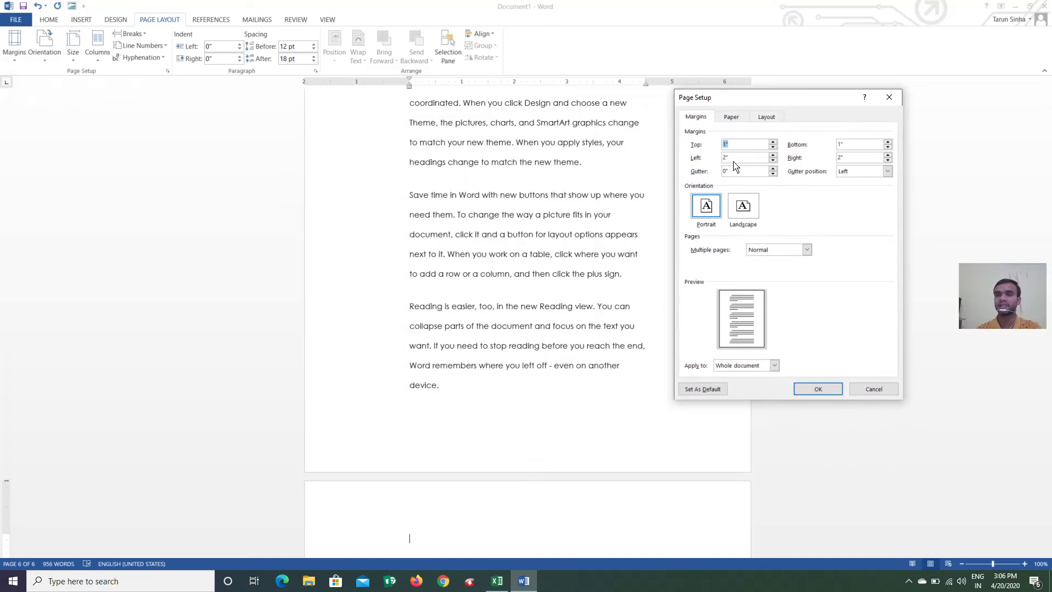
pyautogui.click(773, 160)
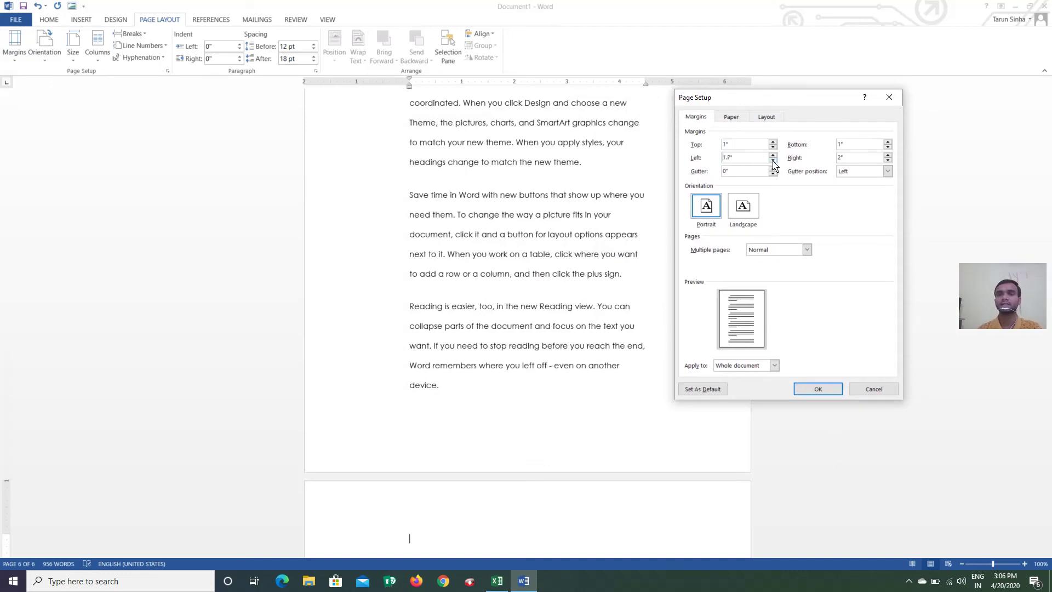
pyautogui.click(773, 160)
pyautogui.click(773, 161)
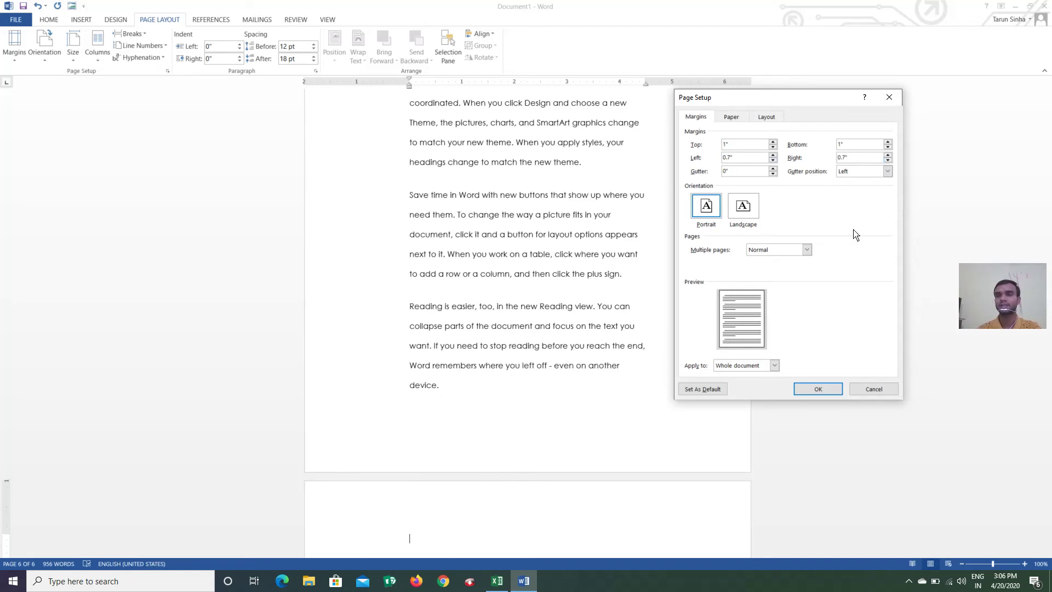
pyautogui.click(803, 389)
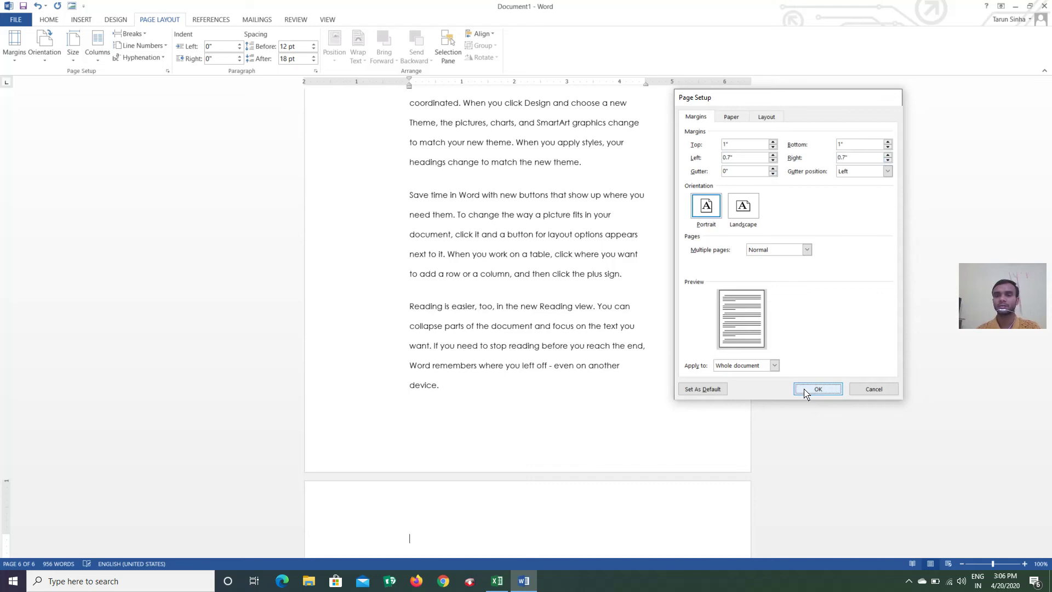
pyautogui.scroll(15, 406, 239)
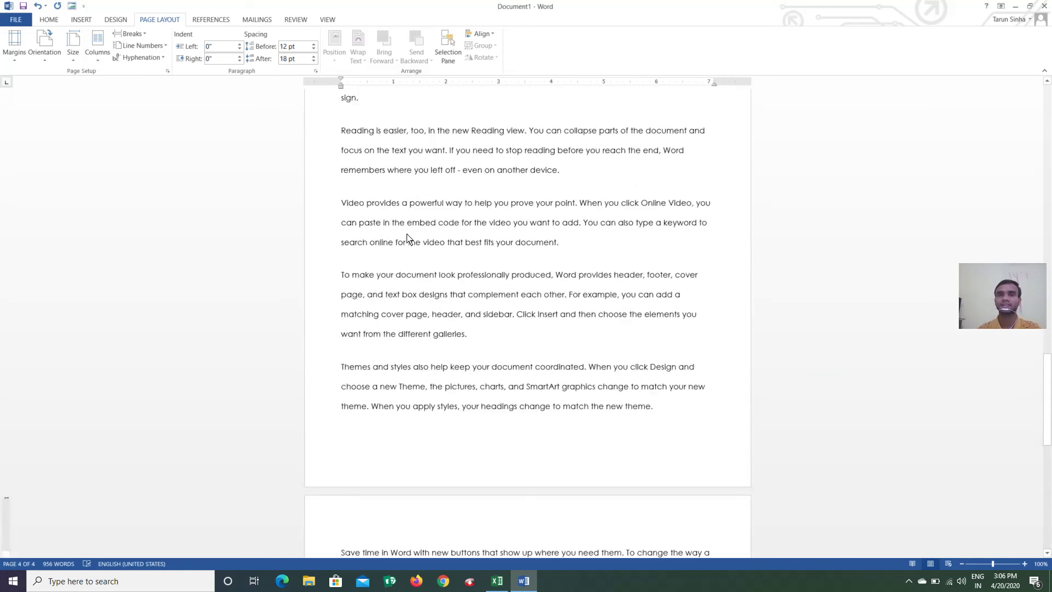
pyautogui.scroll(15, 406, 238)
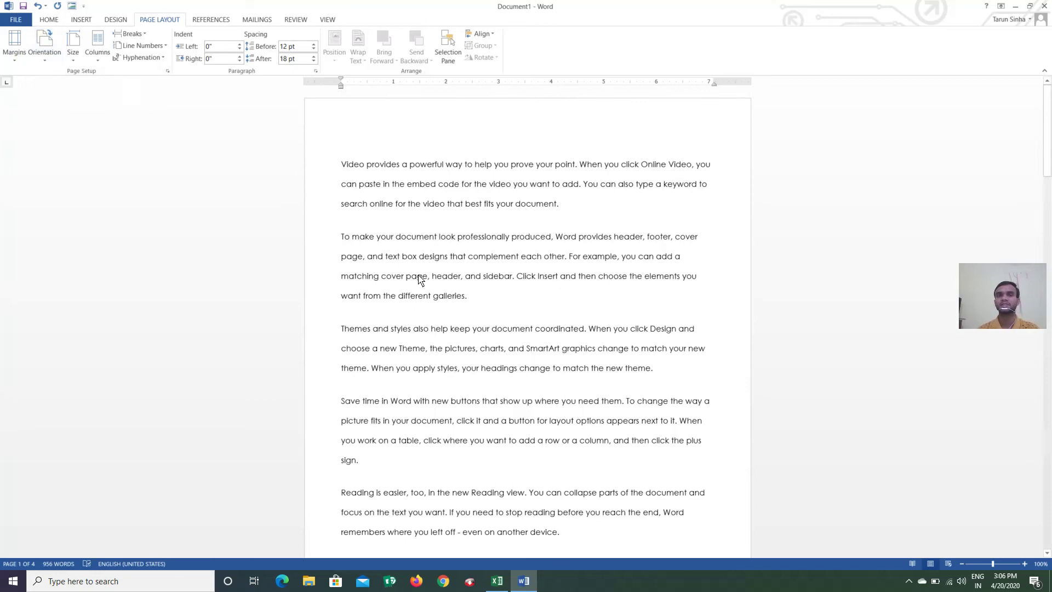
# Change the page orientation of the document to Landscape.
pyautogui.click(39, 61)
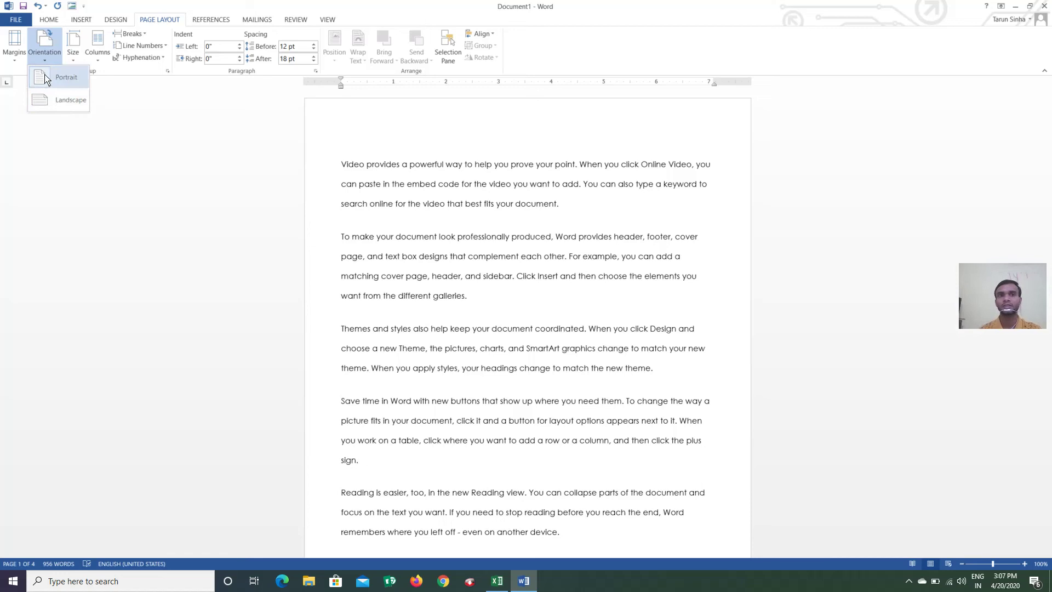
pyautogui.click(59, 104)
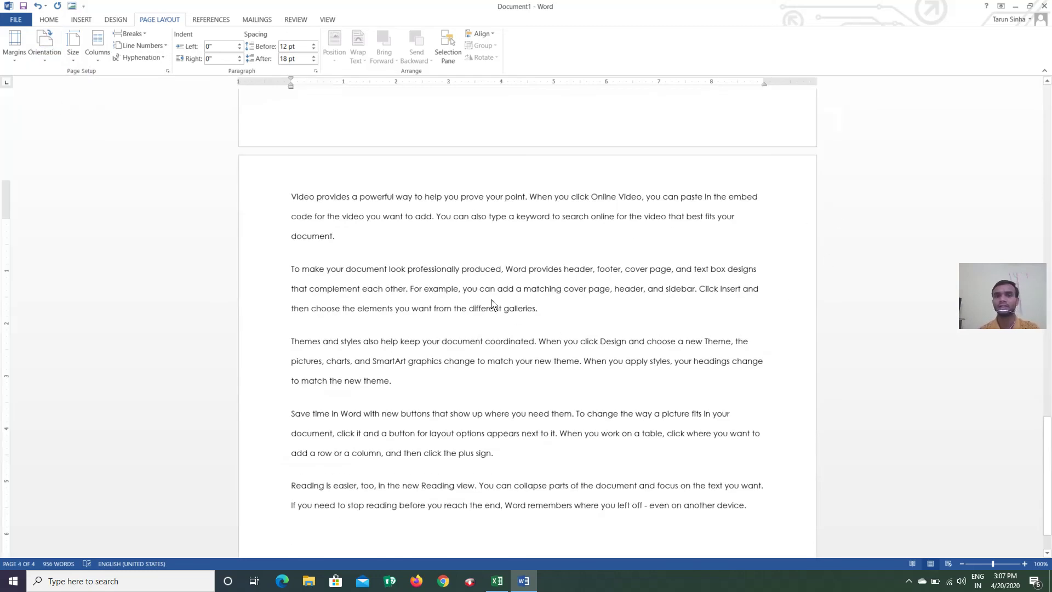
pyautogui.scroll(-5, 458, 262)
pyautogui.scroll(8, 458, 262)
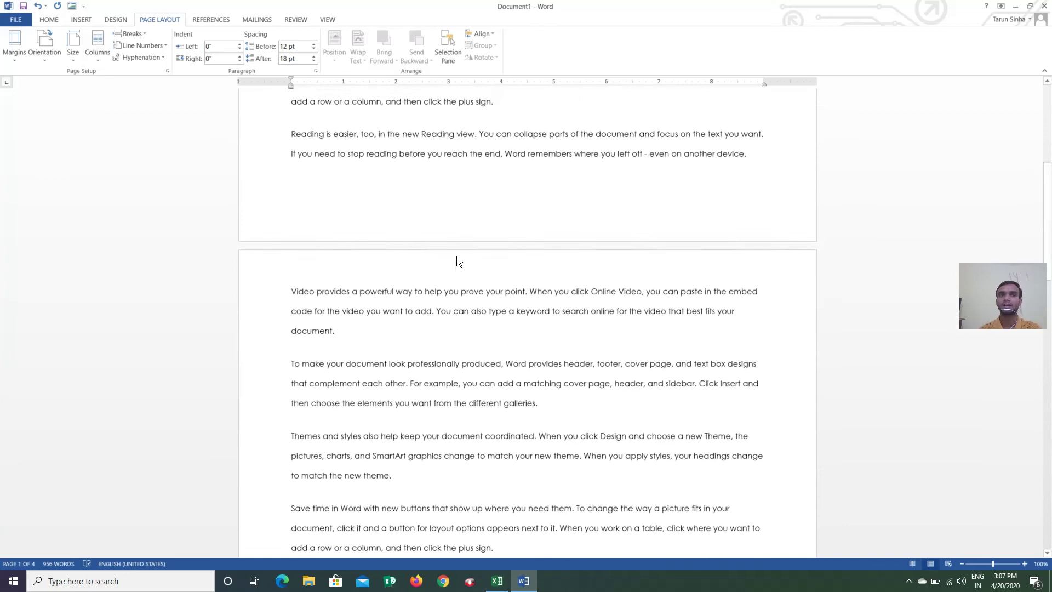
# Change the page orientation of the document back to Portrait and review the pages.
pyautogui.click(37, 62)
pyautogui.click(48, 76)
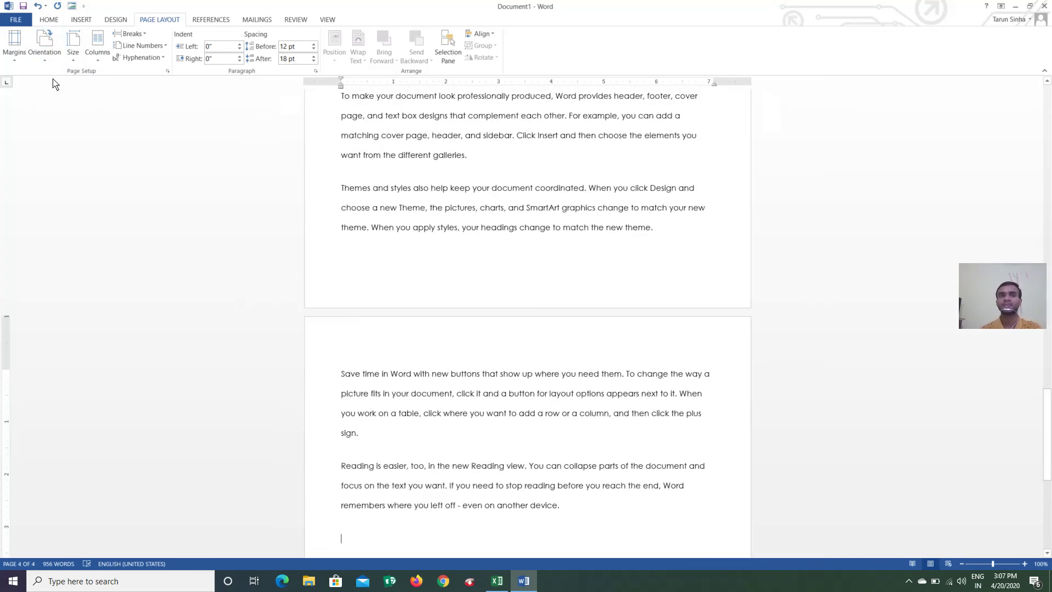
pyautogui.scroll(12, 429, 264)
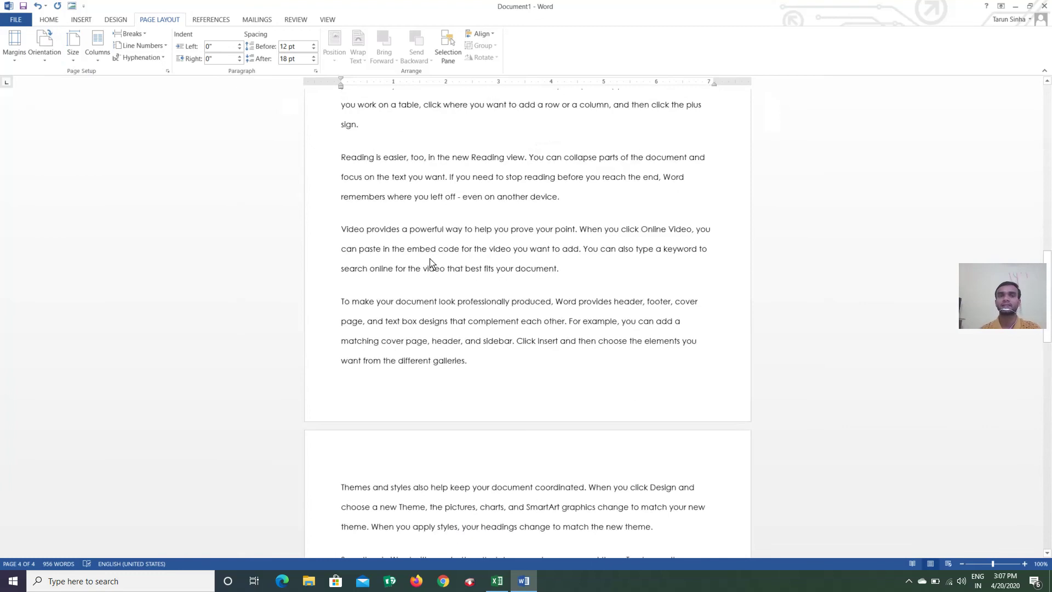
pyautogui.scroll(7, 433, 262)
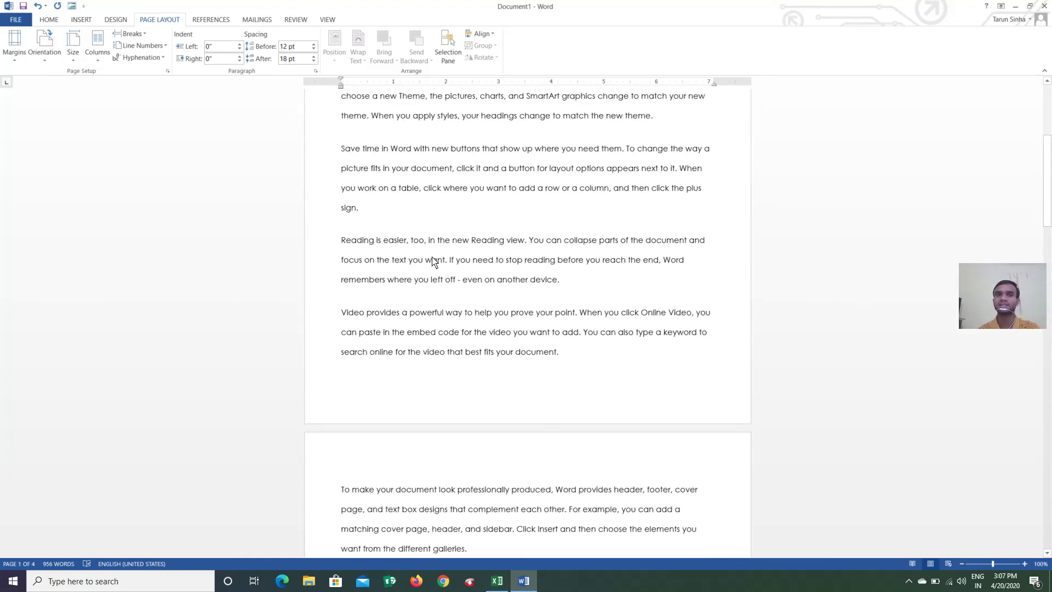
# Set the document's paper size to A4 (210 x 297 mm) and review the pages from the end to the beginning.
pyautogui.click(71, 64)
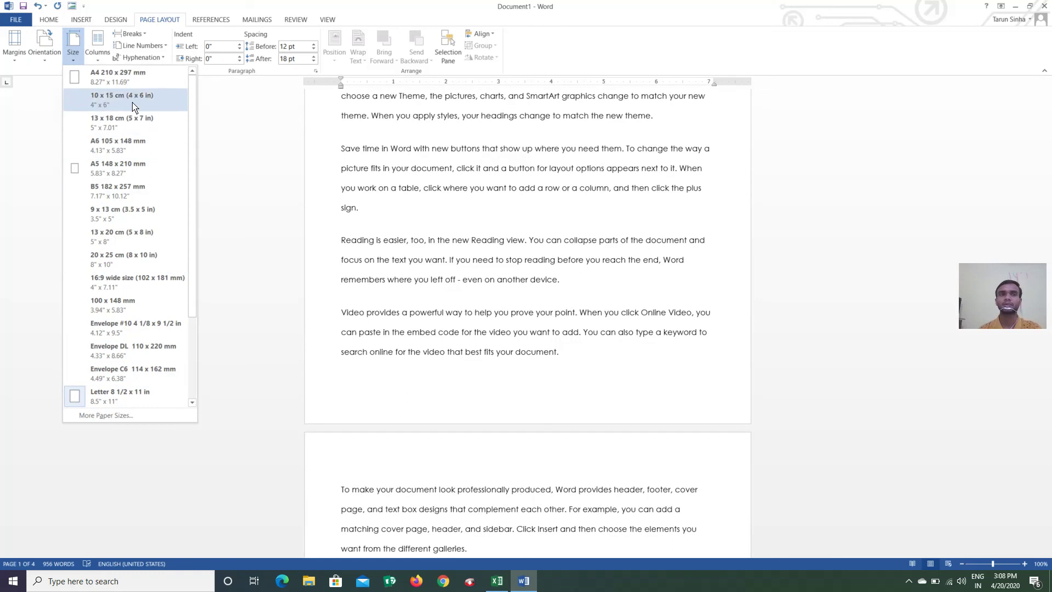
pyautogui.click(110, 80)
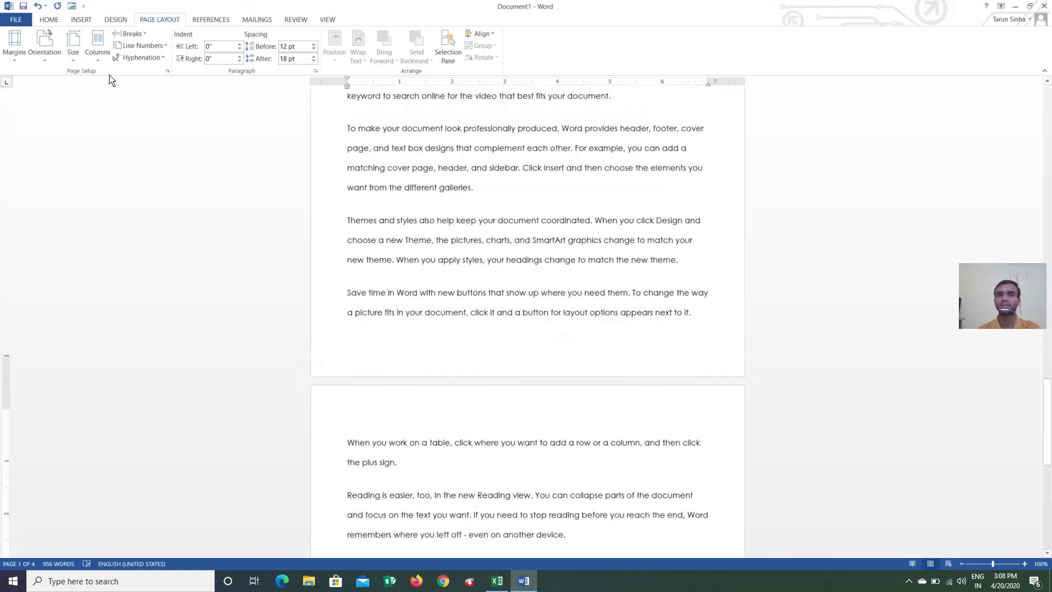
pyautogui.scroll(6, 535, 364)
pyautogui.scroll(3, 532, 363)
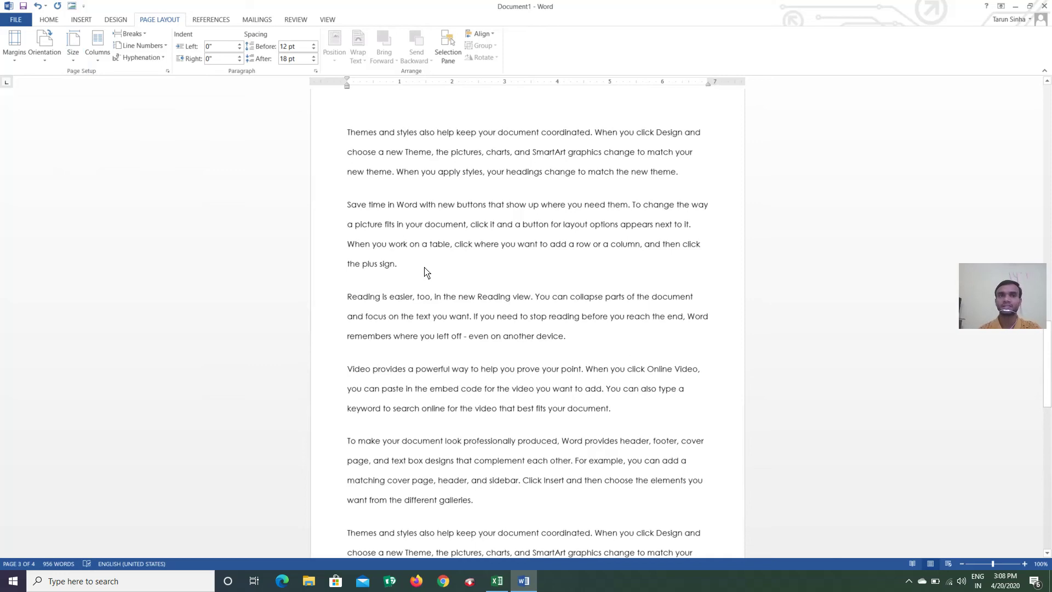
pyautogui.scroll(20, 413, 265)
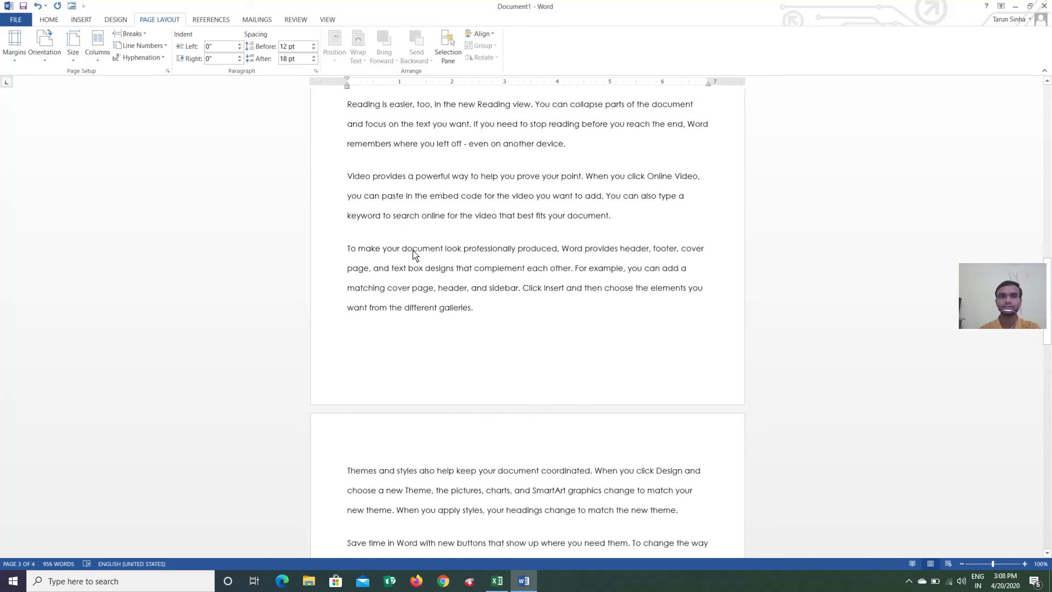
pyautogui.scroll(20, 412, 255)
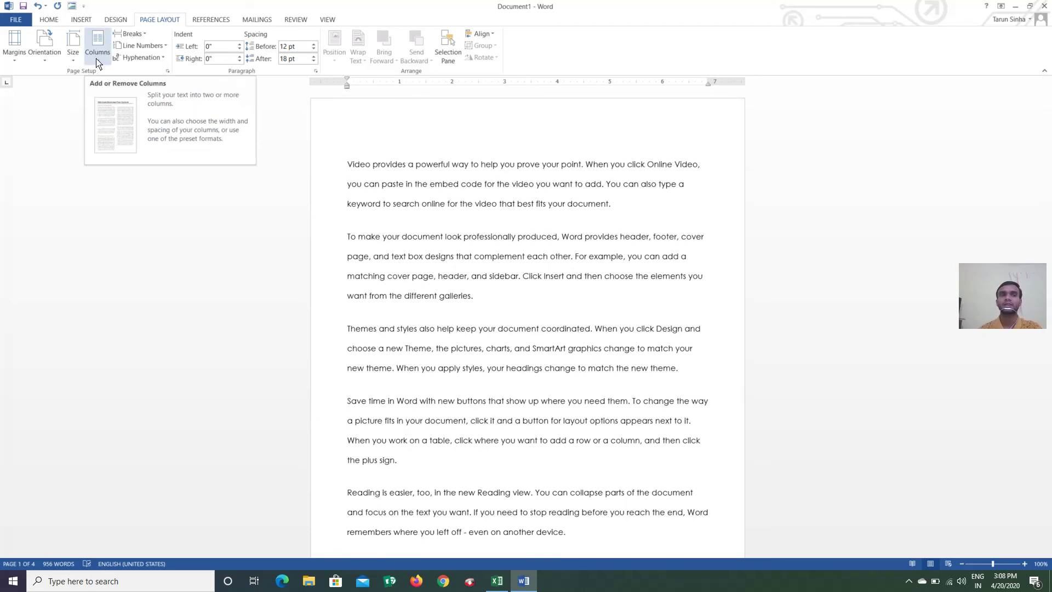
pyautogui.click(98, 62)
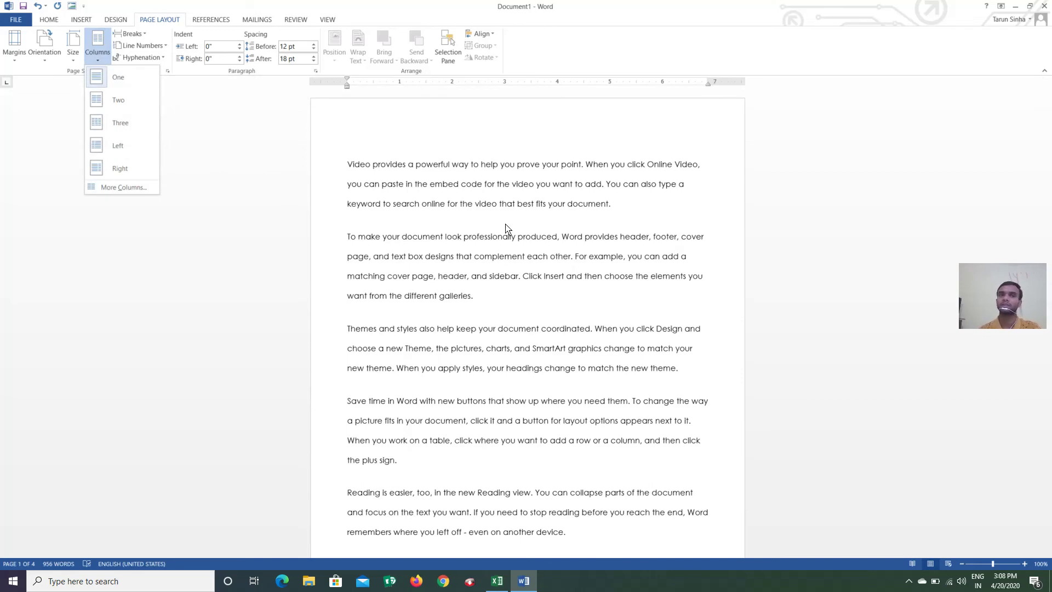
pyautogui.click(435, 152)
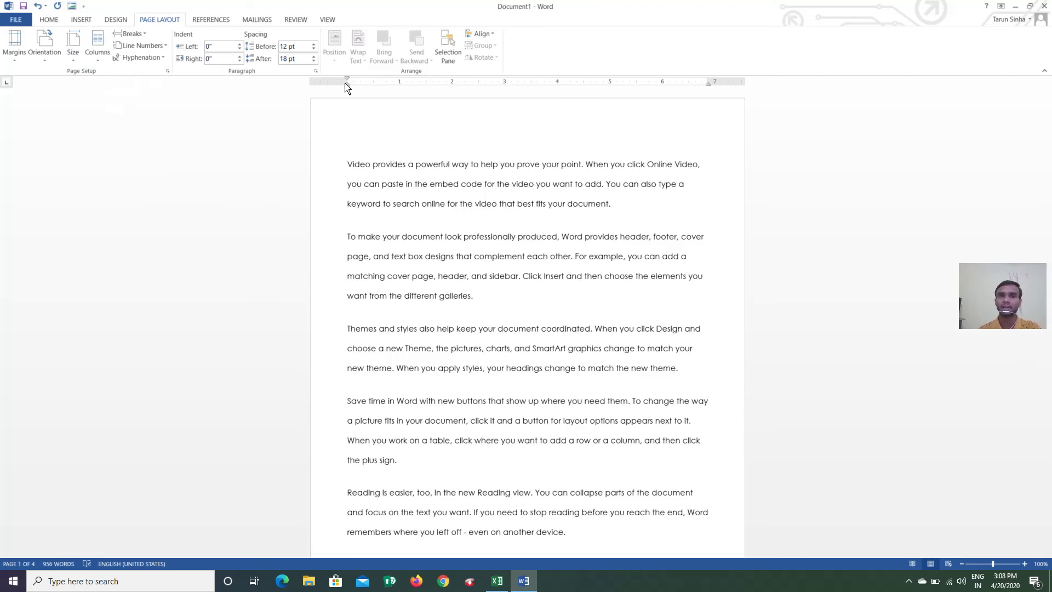
pyautogui.moveTo(348, 84); pyautogui.dragTo(348, 84)
pyautogui.moveTo(708, 83); pyautogui.dragTo(708, 83)
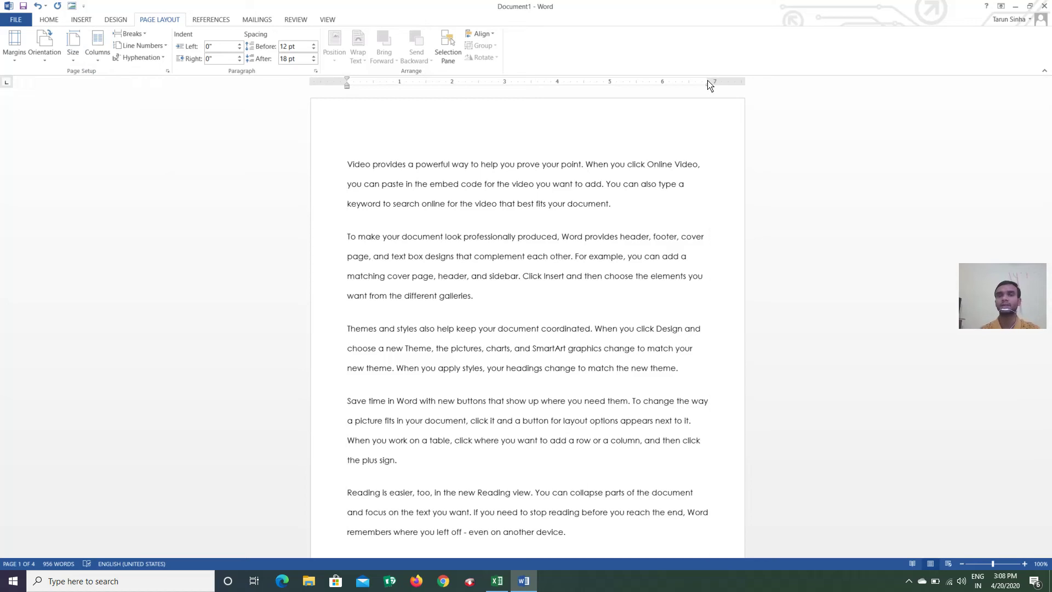
# Split the document text into two columns and look through the pages.
pyautogui.click(102, 65)
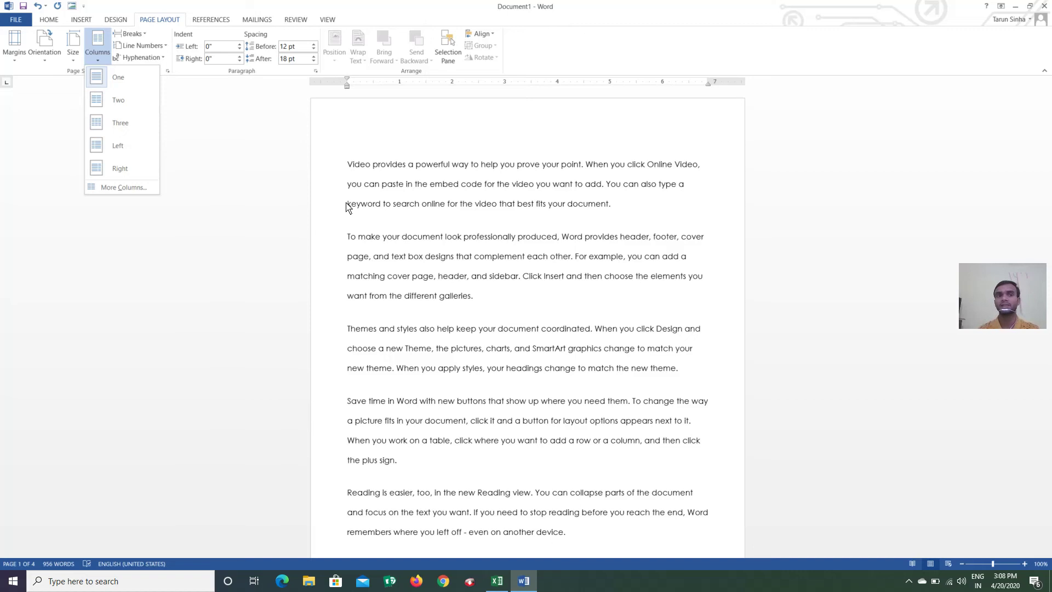
pyautogui.click(126, 108)
pyautogui.scroll(-10, 467, 207)
pyautogui.scroll(3, 468, 204)
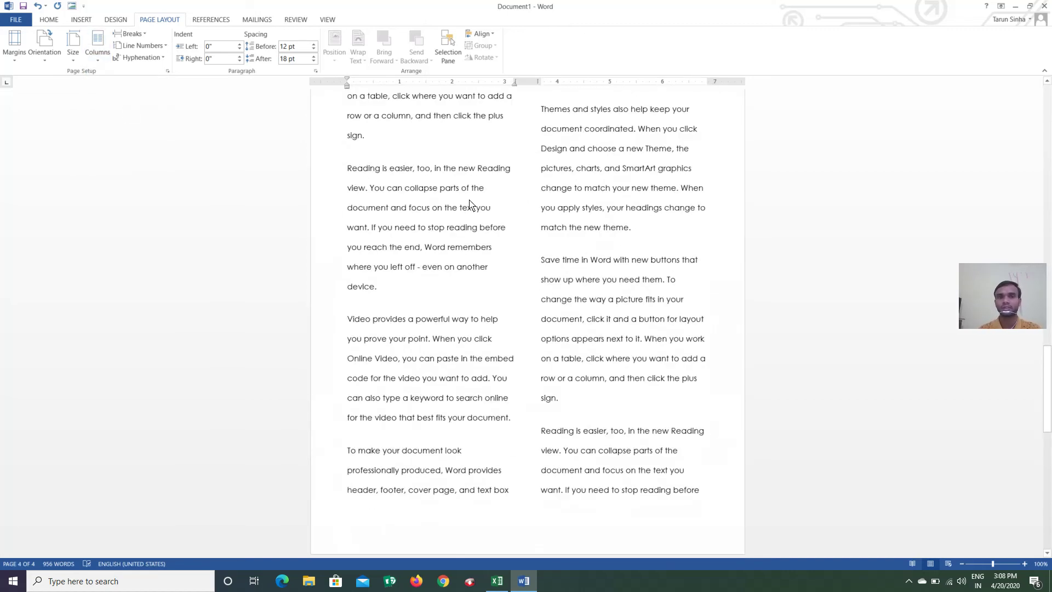
pyautogui.scroll(10, 467, 204)
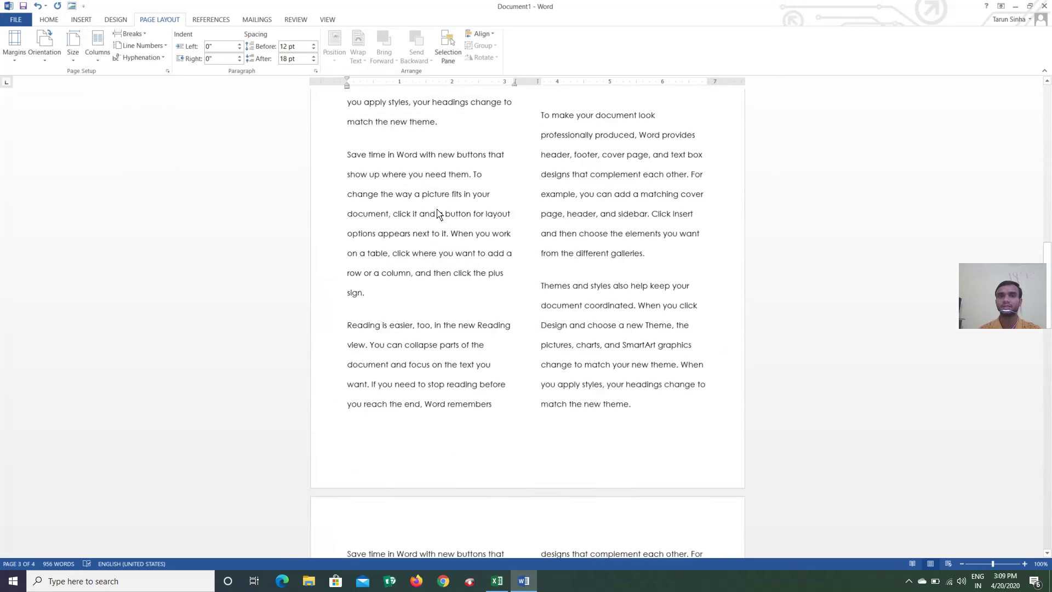
pyautogui.scroll(15, 432, 215)
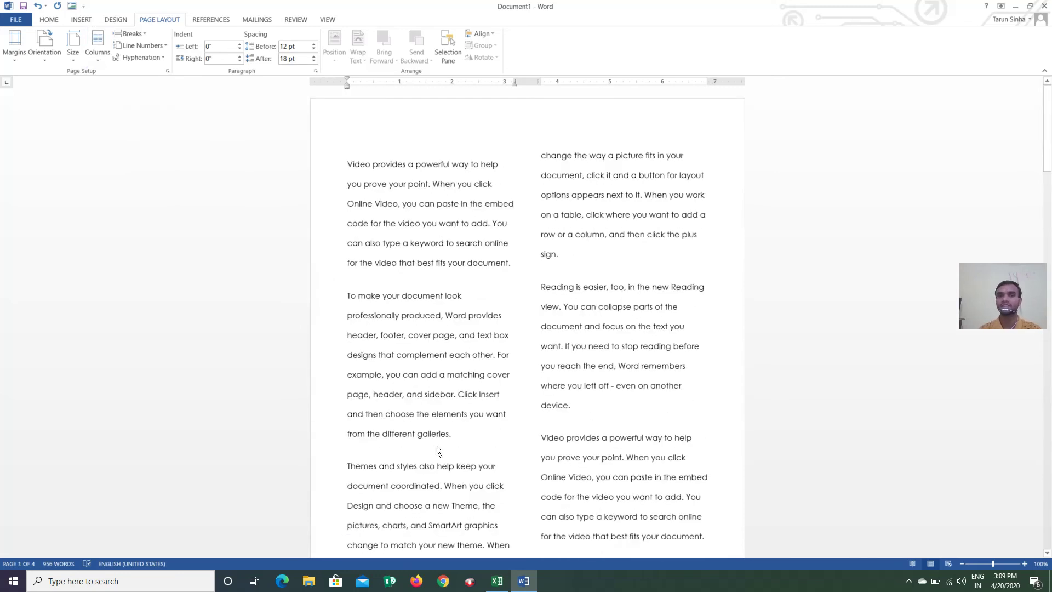
# Split the document text into three columns and look through the pages.
pyautogui.click(72, 50)
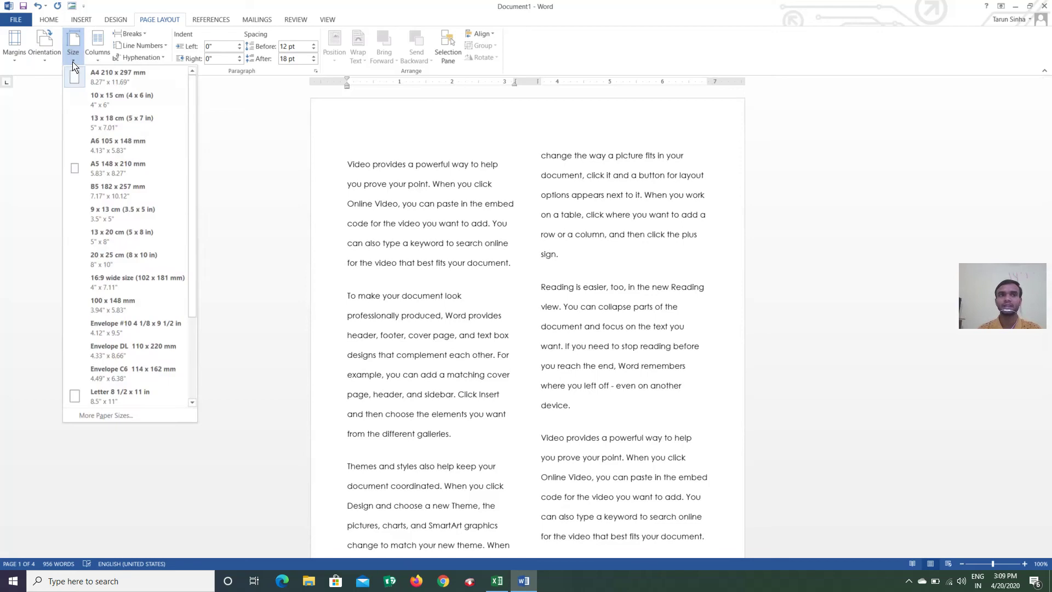
pyautogui.click(98, 49)
pyautogui.click(98, 49)
pyautogui.click(115, 122)
pyautogui.scroll(-15, 515, 209)
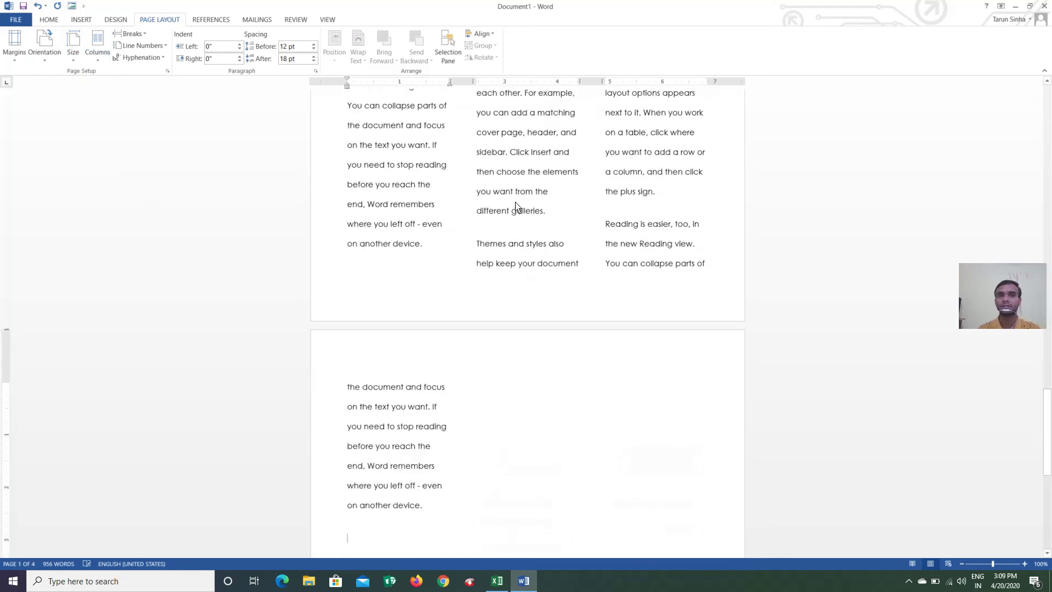
pyautogui.scroll(-3, 455, 210)
pyautogui.scroll(10, 455, 210)
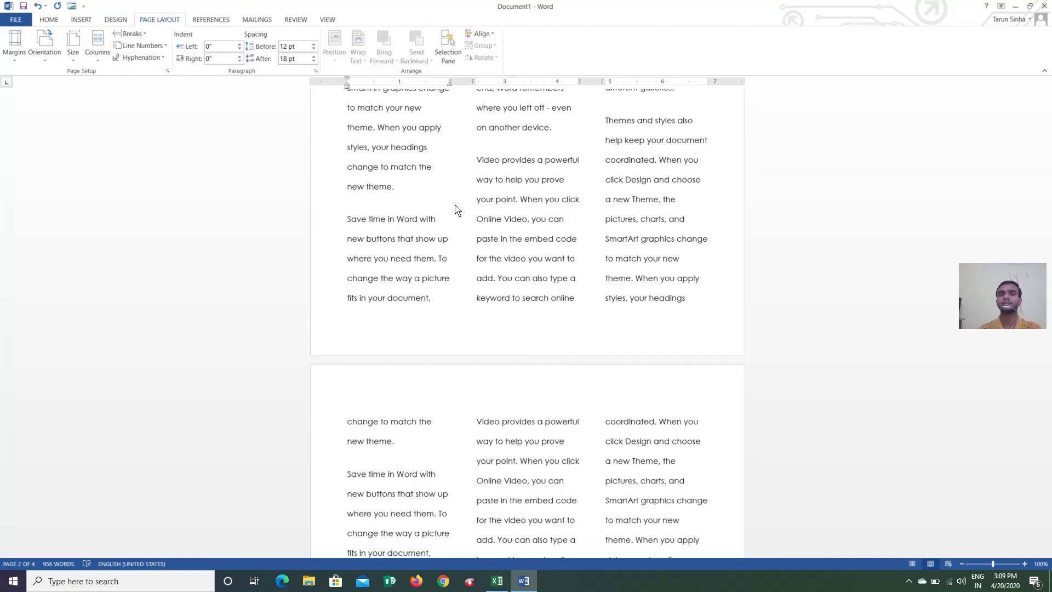
# Set a custom layout of 5 equal-width columns for the whole document and look through the pages.
pyautogui.click(105, 61)
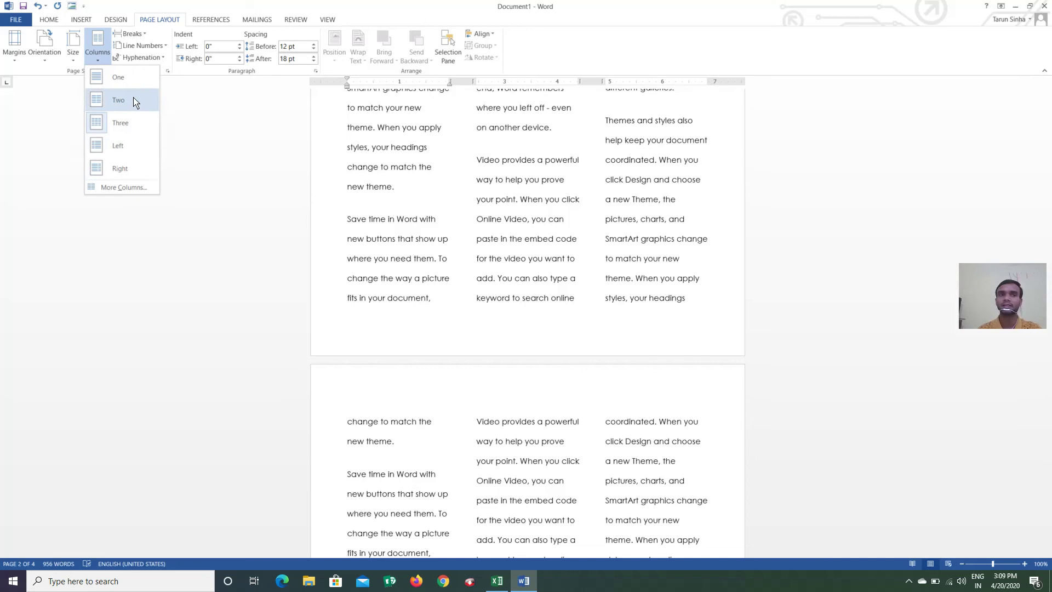
pyautogui.click(121, 189)
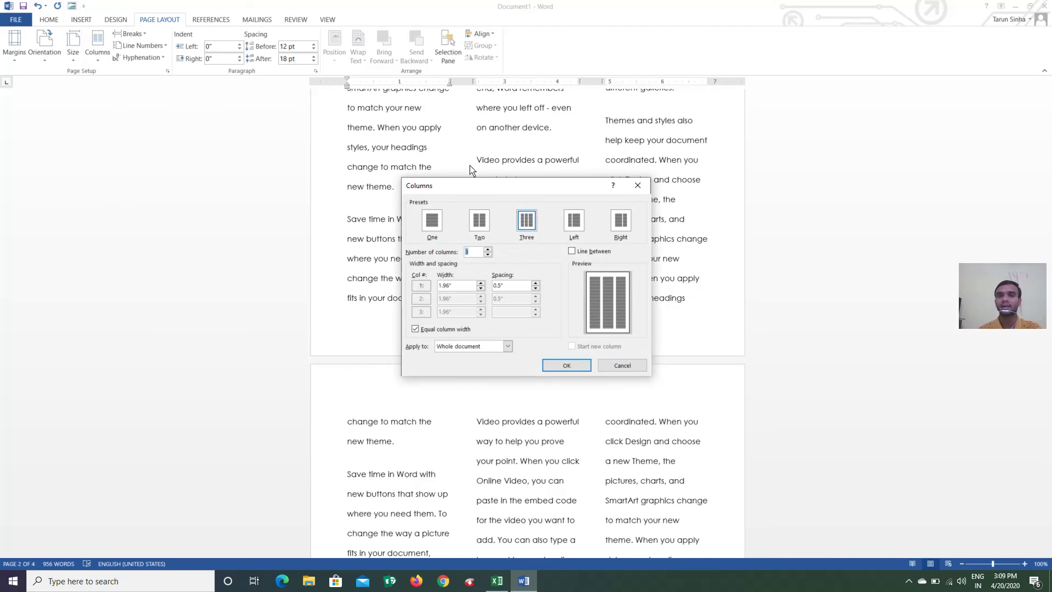
pyautogui.click(486, 249)
pyautogui.click(486, 249)
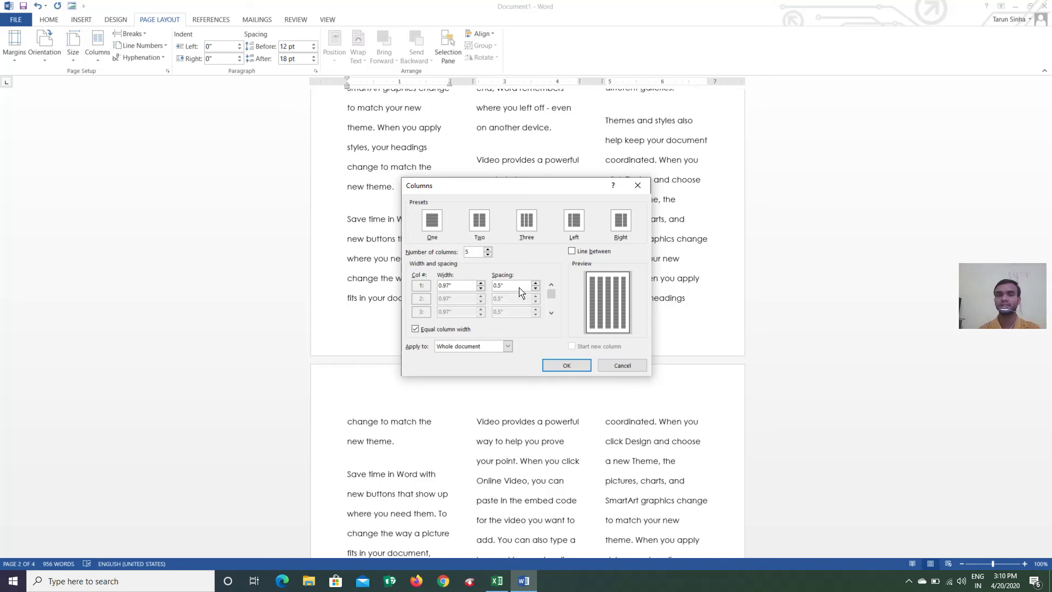
pyautogui.click(552, 365)
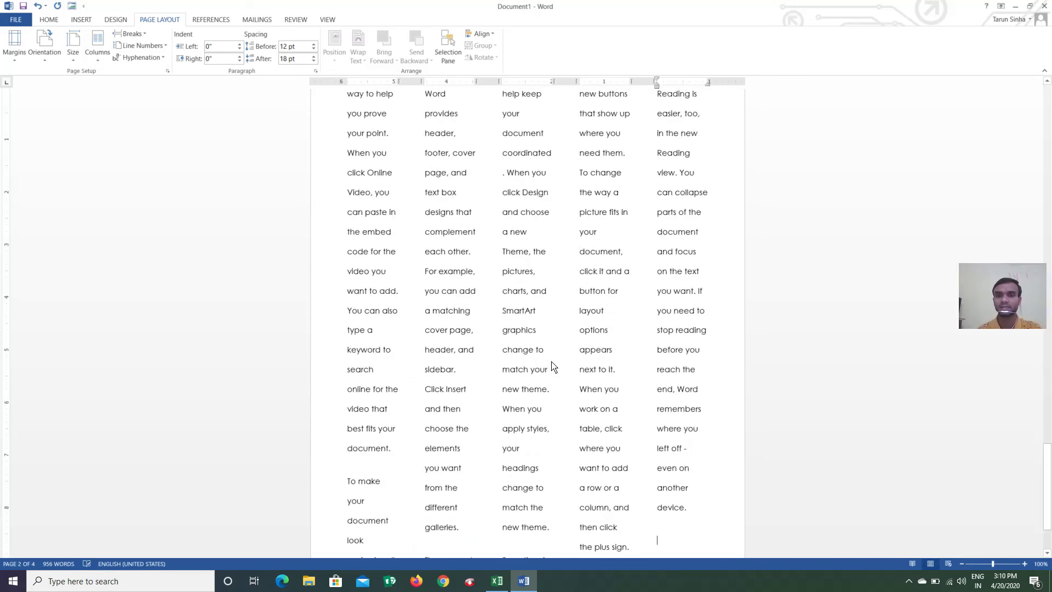
pyautogui.scroll(-15, 552, 367)
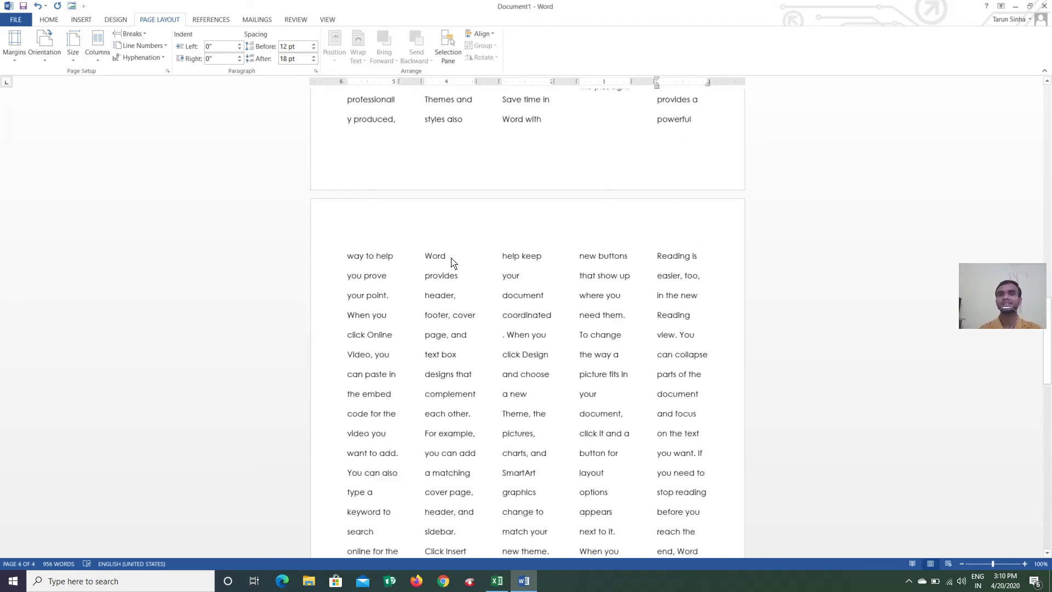
pyautogui.scroll(12, 452, 263)
pyautogui.scroll(-6, 451, 263)
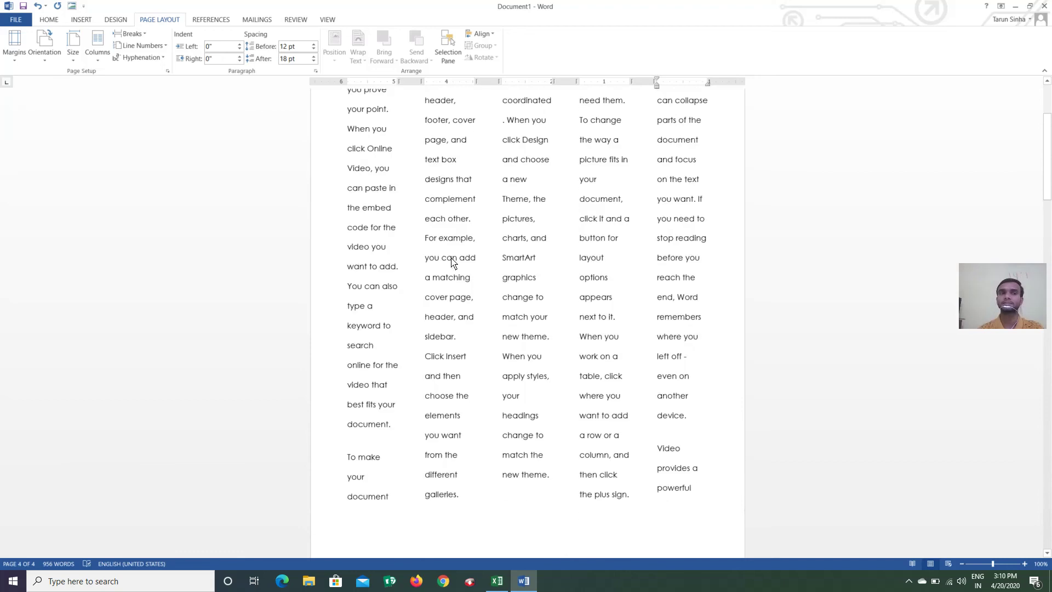
pyautogui.scroll(3, 451, 263)
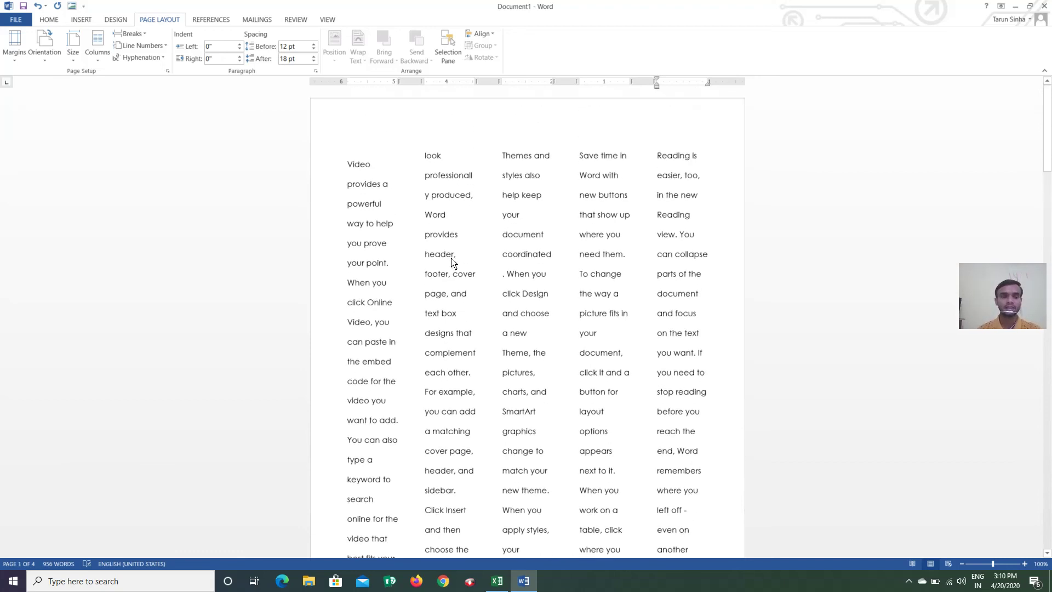
# Create a new blank document.
pyautogui.click(9, 24)
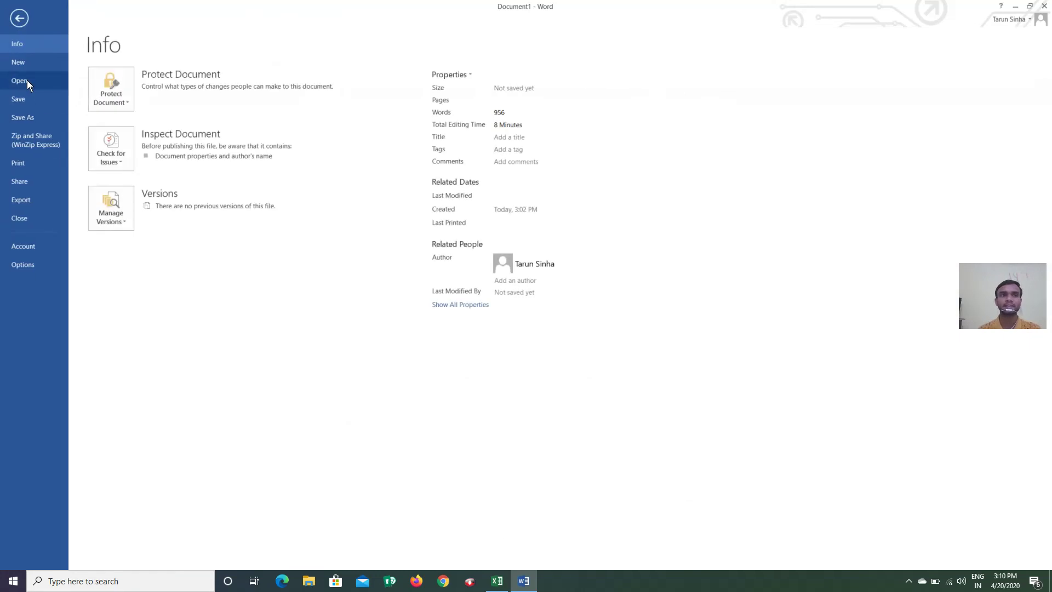
pyautogui.click(28, 80)
pyautogui.click(25, 62)
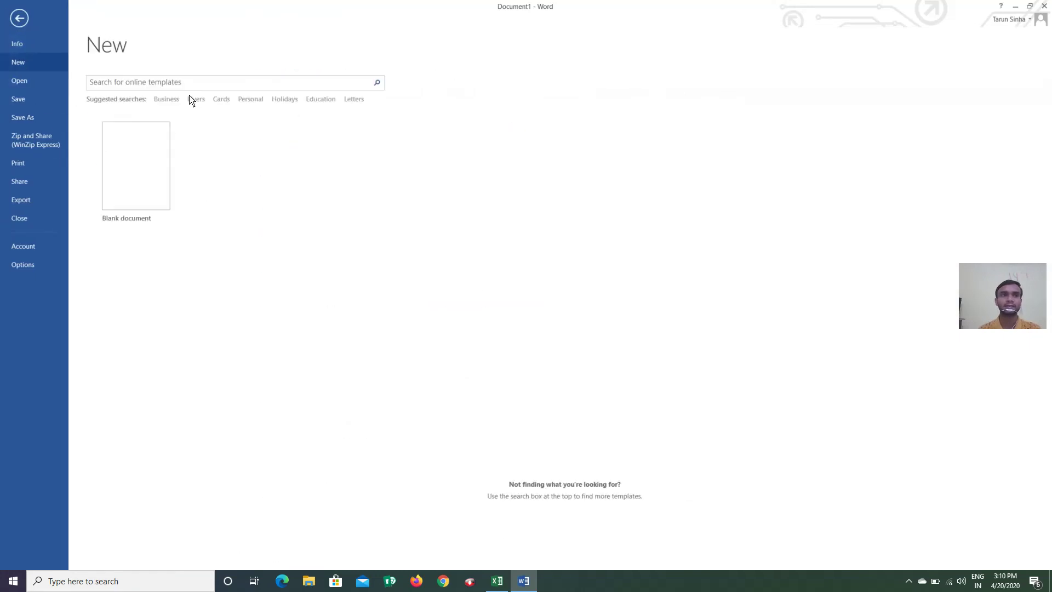
pyautogui.click(143, 165)
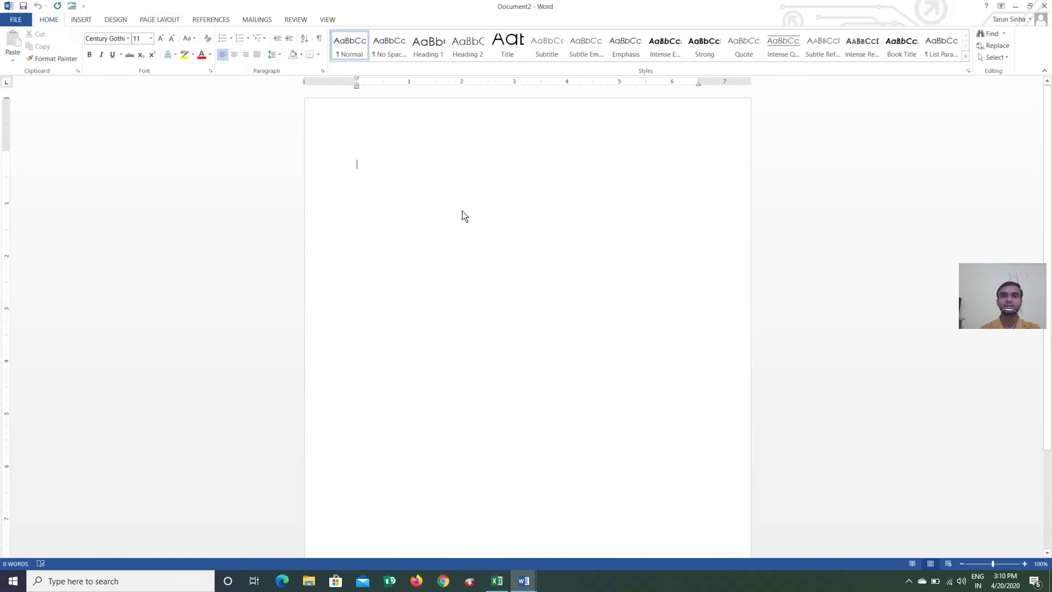
# Fill the blank document with sample paragraphs using =RAND(20), and return to its first page with the page layout tools showing.
pyautogui.write('=')
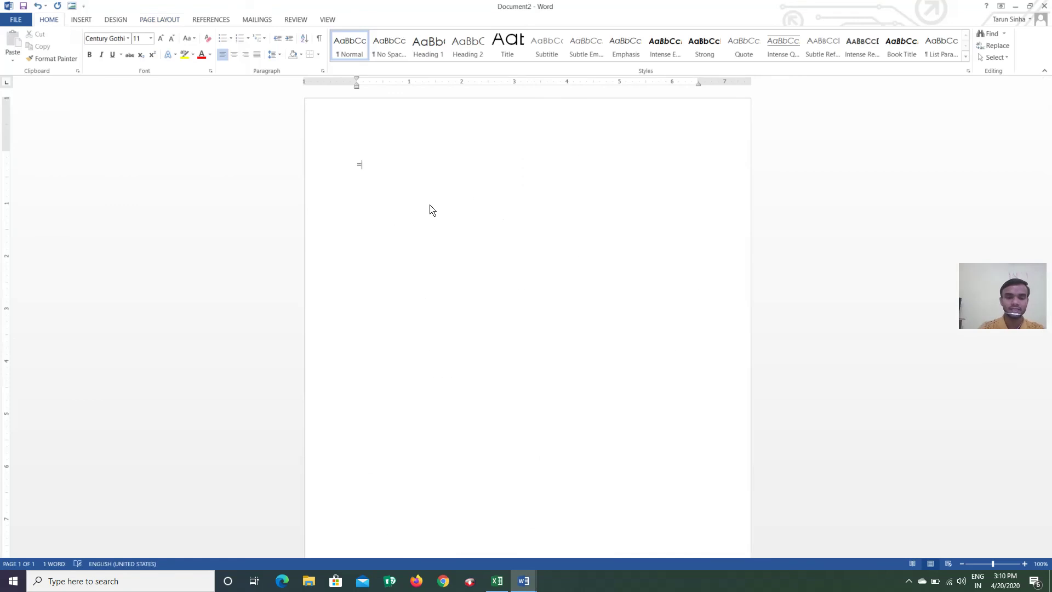
pyautogui.write('RAND')
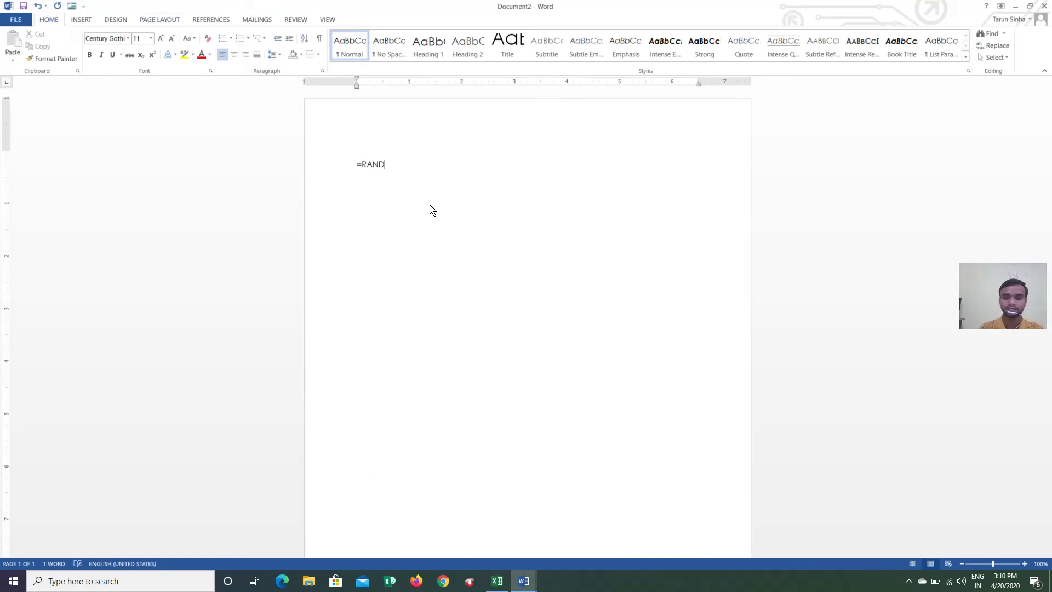
pyautogui.write('(')
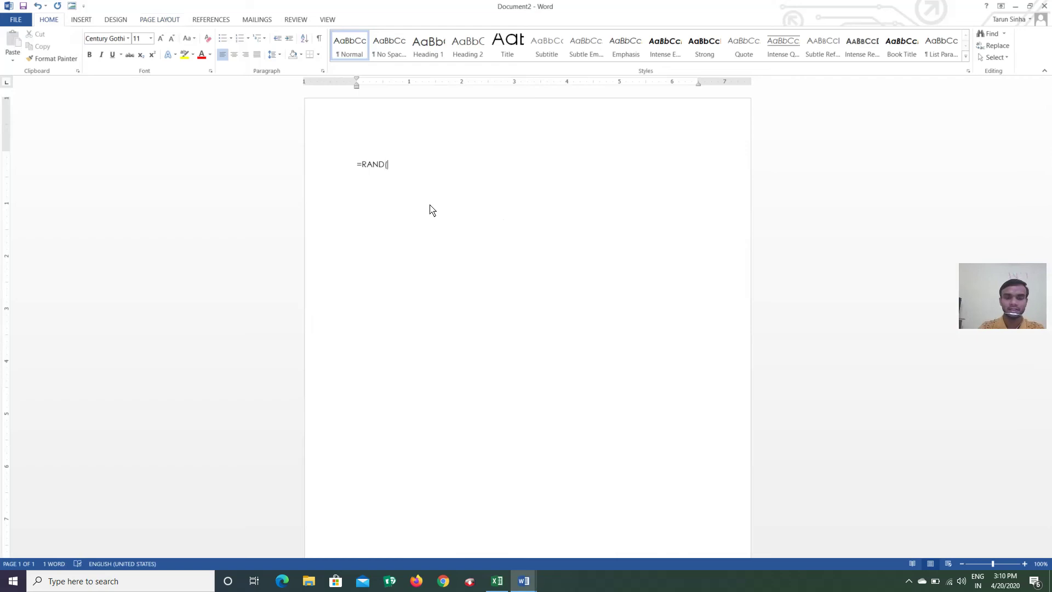
pyautogui.write('20)')
pyautogui.press('Return')
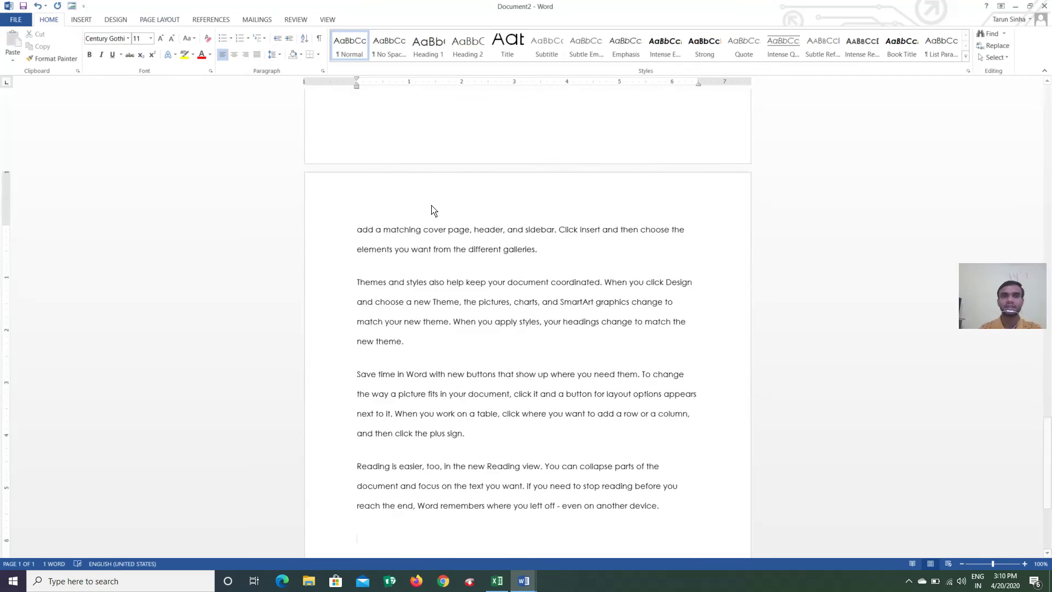
pyautogui.scroll(3, 477, 259)
pyautogui.click(160, 19)
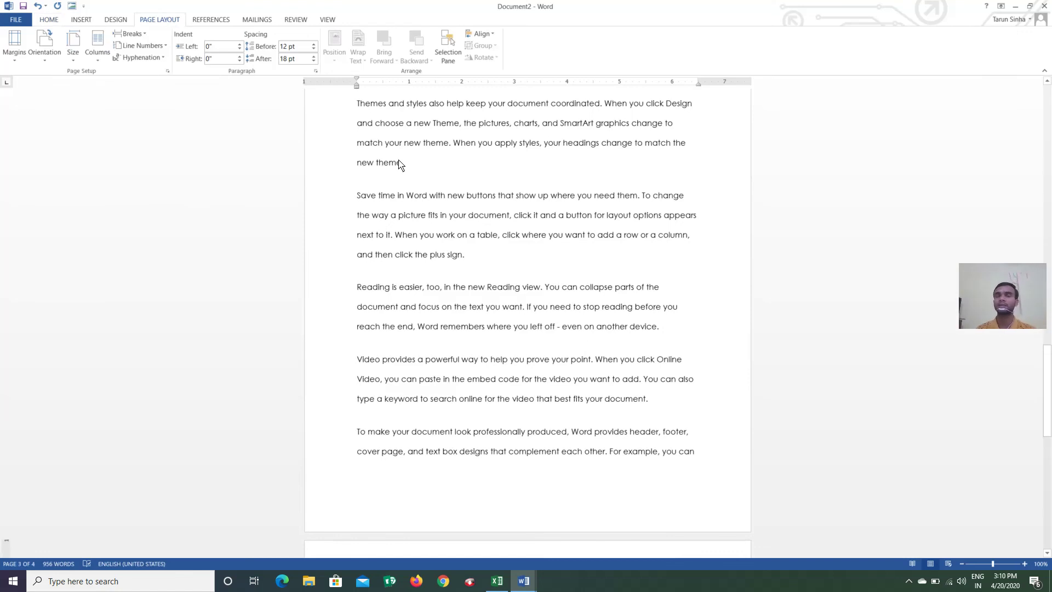
pyautogui.scroll(15, 413, 176)
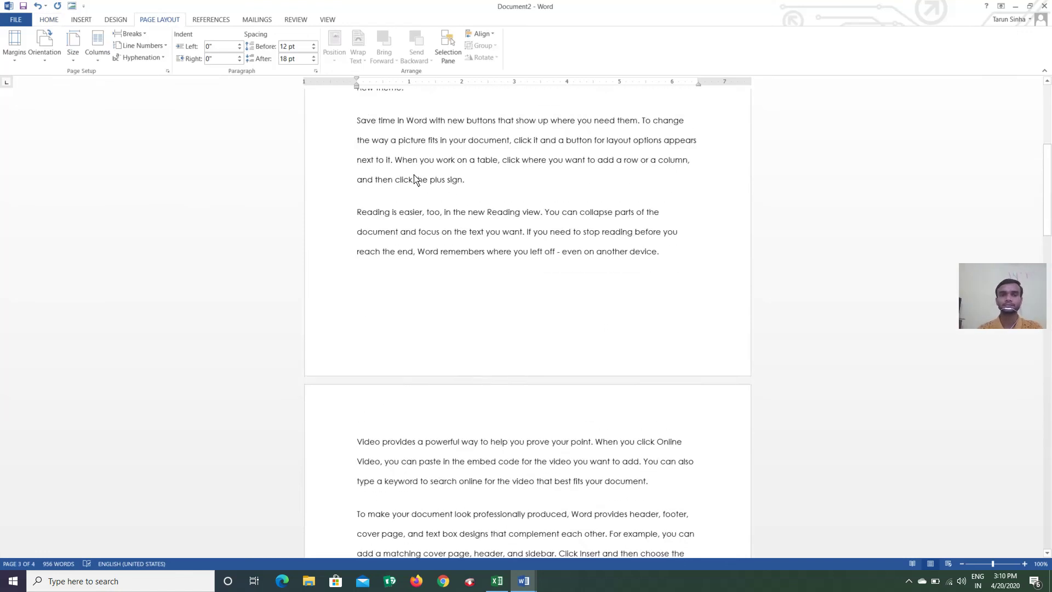
pyautogui.scroll(5, 415, 178)
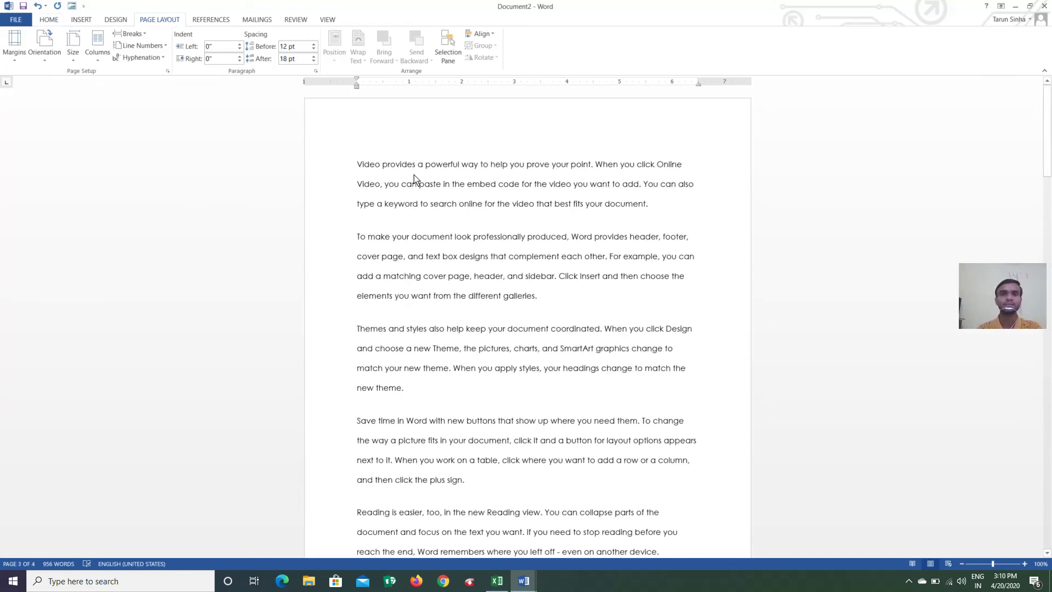
# Insert a page break before the first page's fourth paragraph, the one beginning "Save time in Word".
pyautogui.click(131, 34)
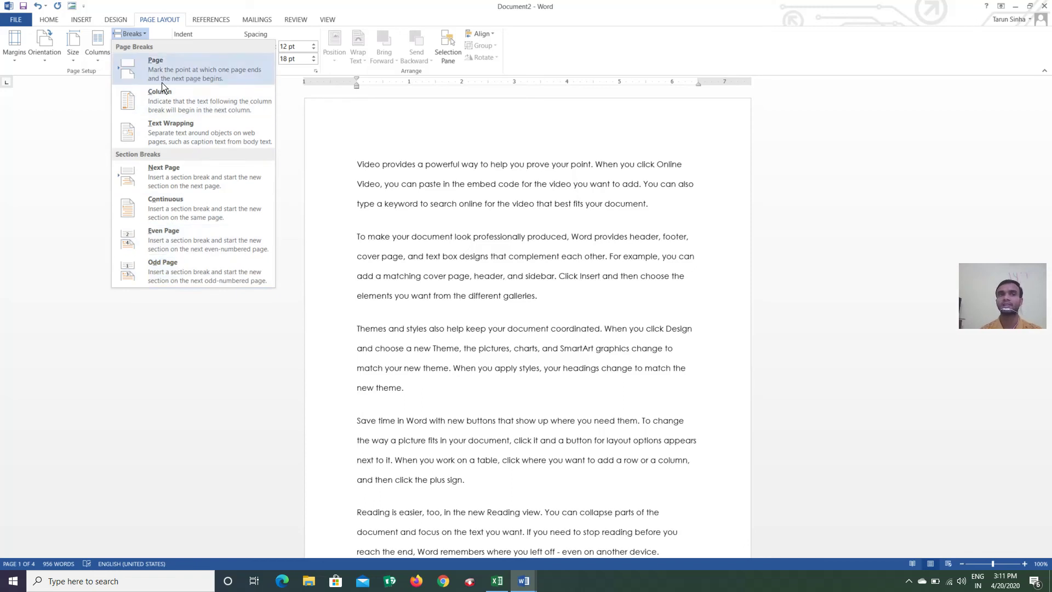
pyautogui.click(433, 274)
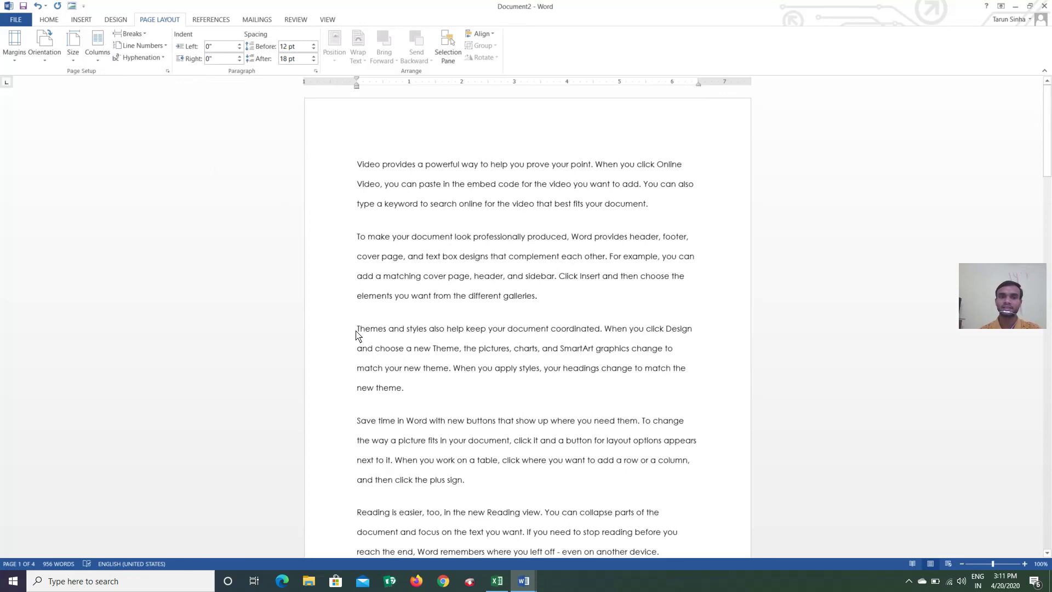
pyautogui.click(357, 422)
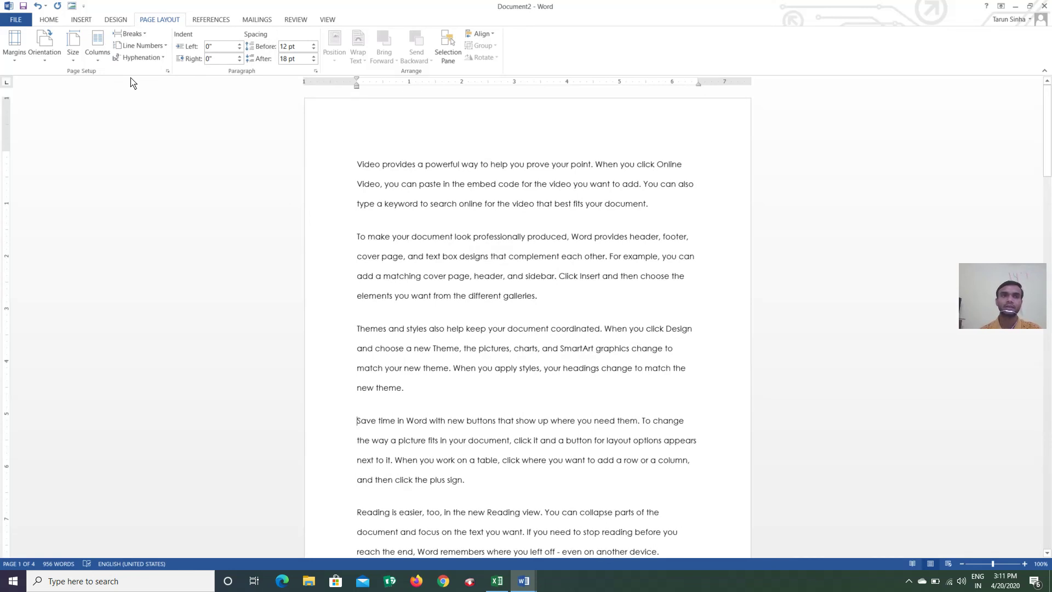
pyautogui.click(132, 34)
pyautogui.click(166, 69)
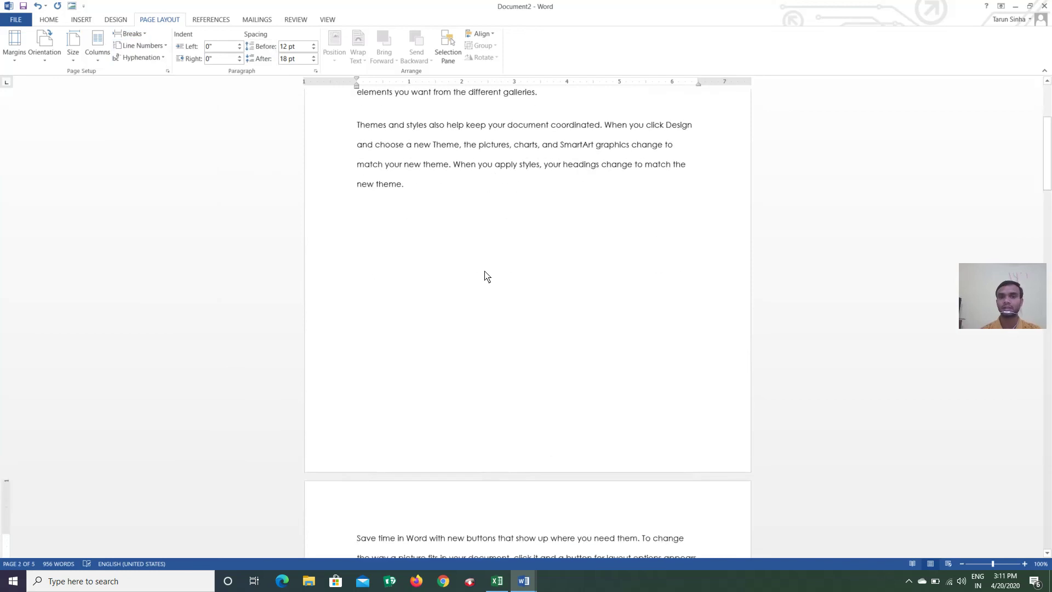
# Insert a column break before the page 2 paragraph beginning "To make your document look professionally produced".
pyautogui.scroll(-5, 489, 298)
pyautogui.scroll(-2, 489, 298)
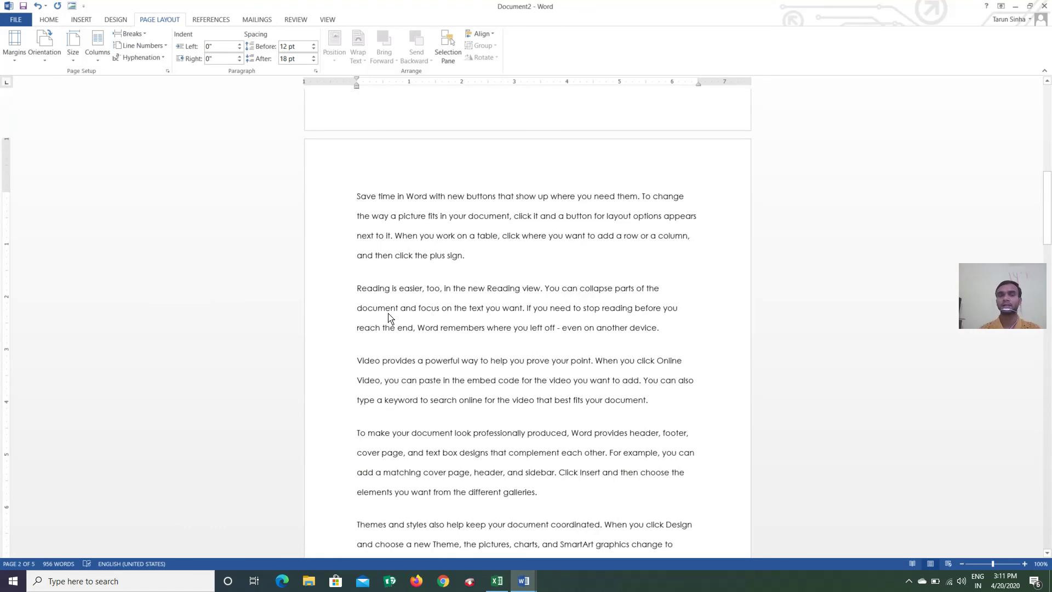
pyautogui.scroll(-3, 388, 317)
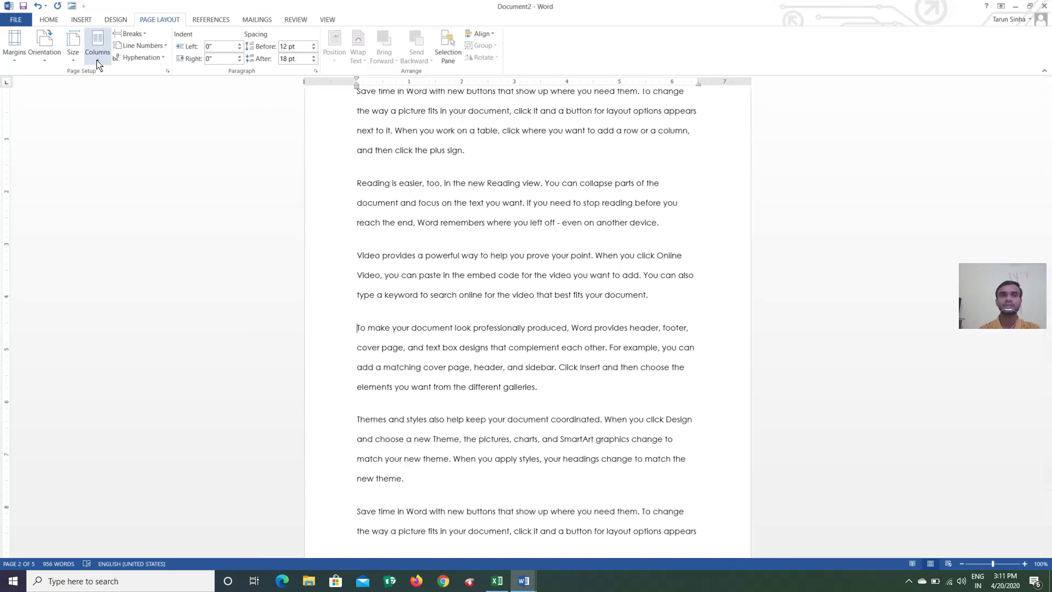
pyautogui.click(143, 36)
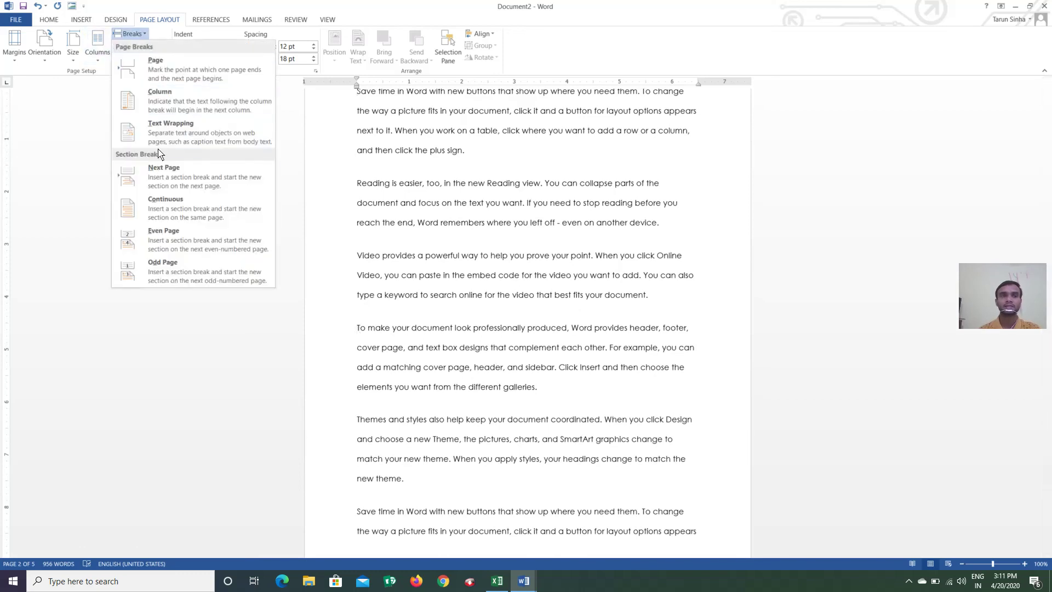
pyautogui.click(170, 111)
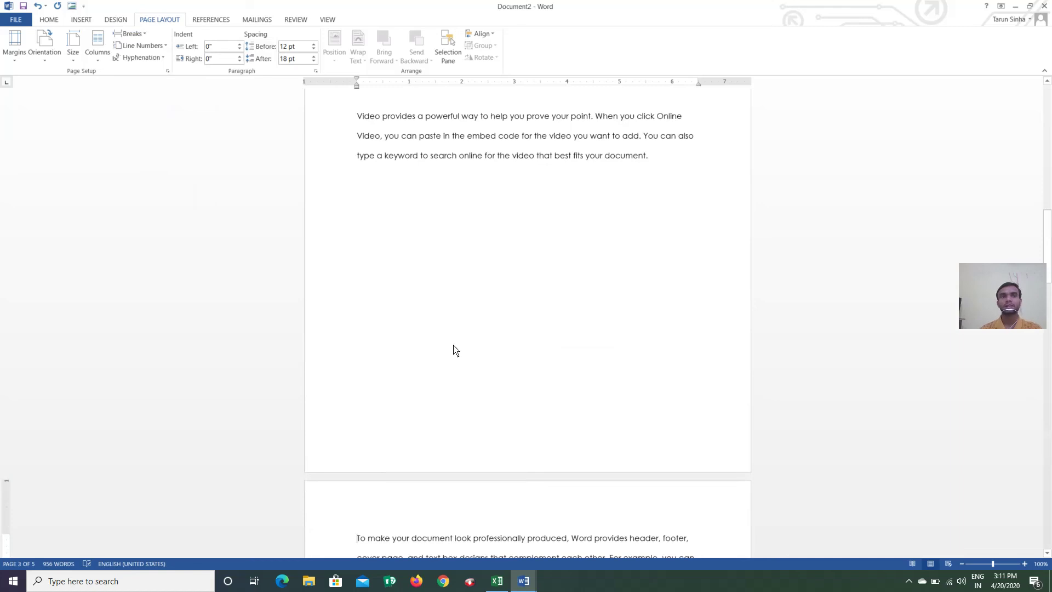
# Insert an Even Page section break before the page 3 paragraph beginning "Save time in Word".
pyautogui.scroll(-6, 368, 270)
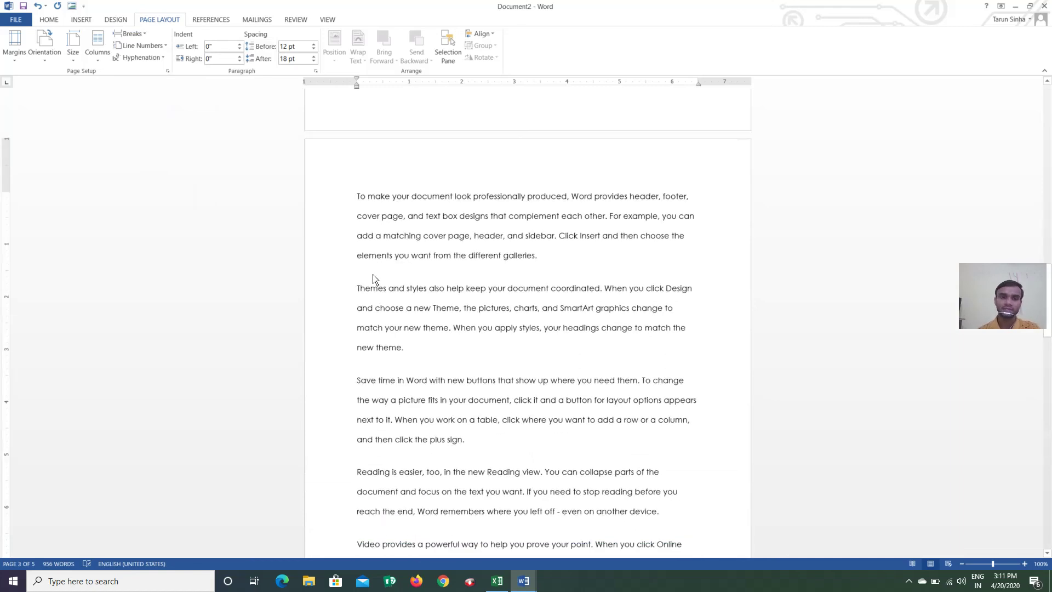
pyautogui.scroll(-1, 371, 277)
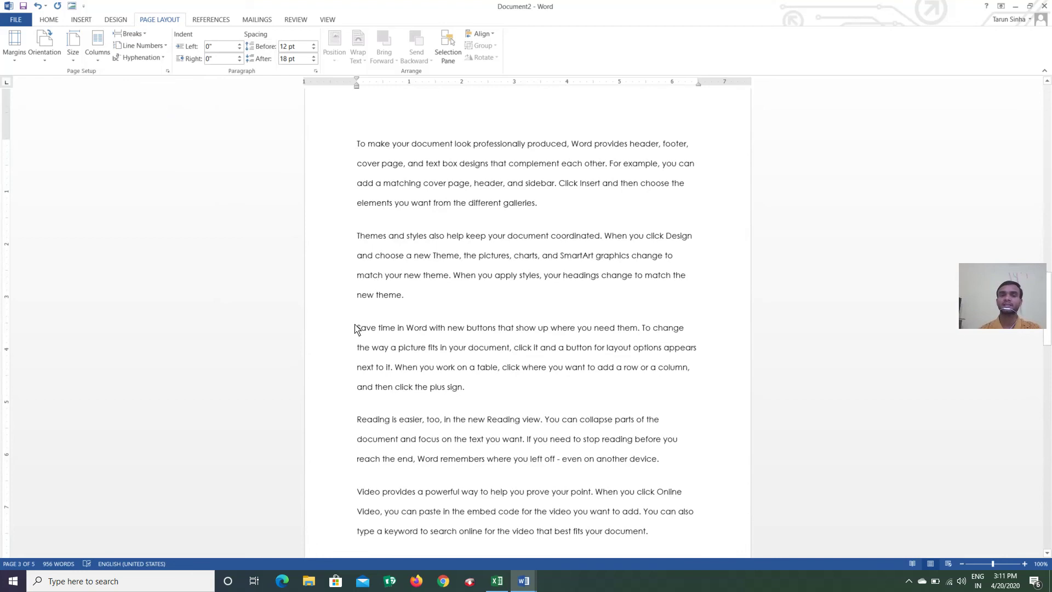
pyautogui.click(356, 328)
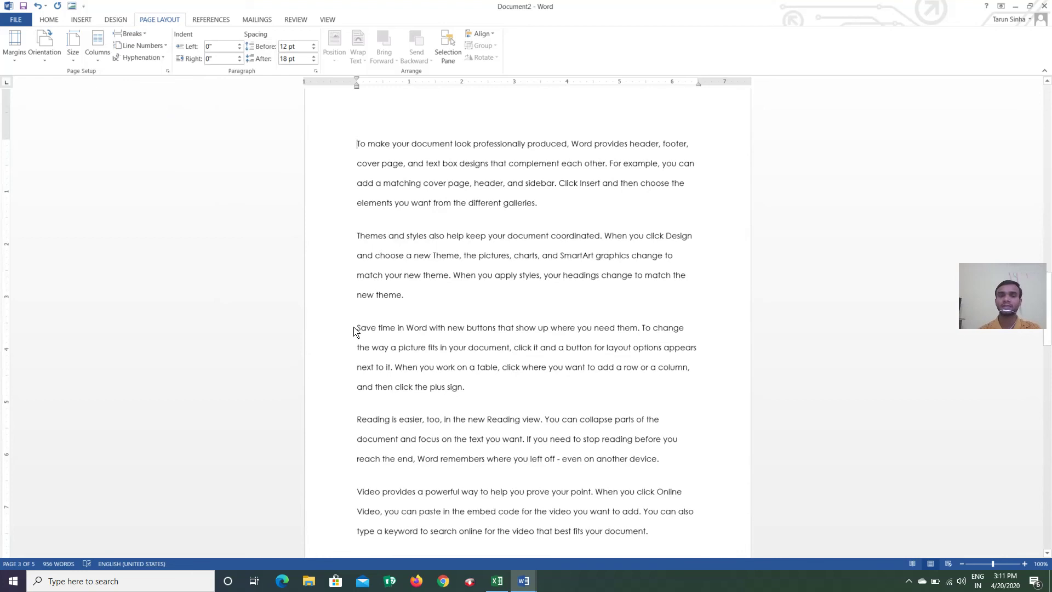
pyautogui.click(146, 35)
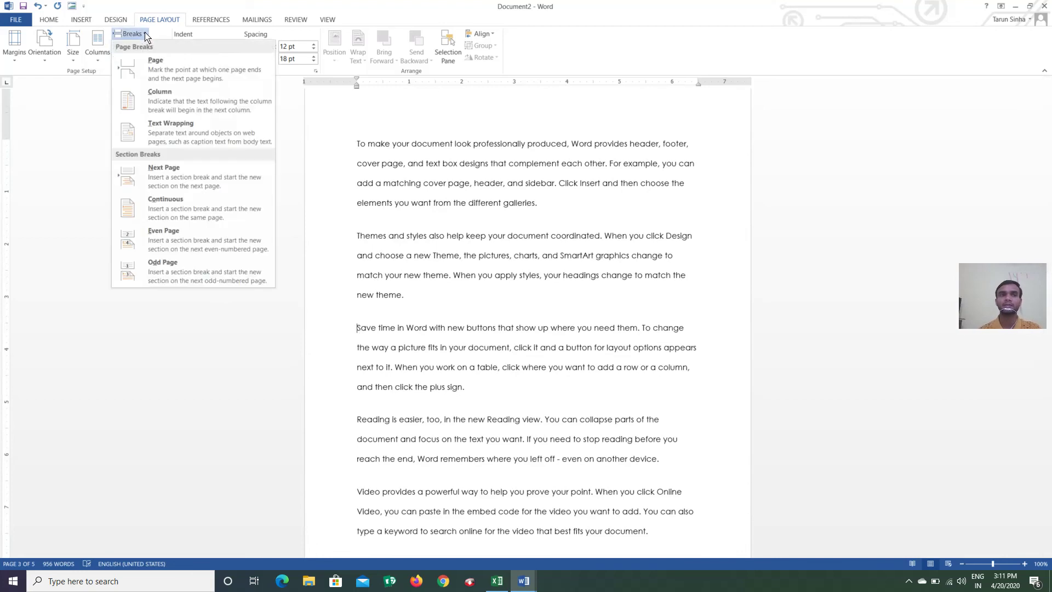
pyautogui.click(196, 248)
# Insert a Next Page section break before the following page's paragraph beginning "Themes and styles also help".
pyautogui.scroll(-10, 493, 368)
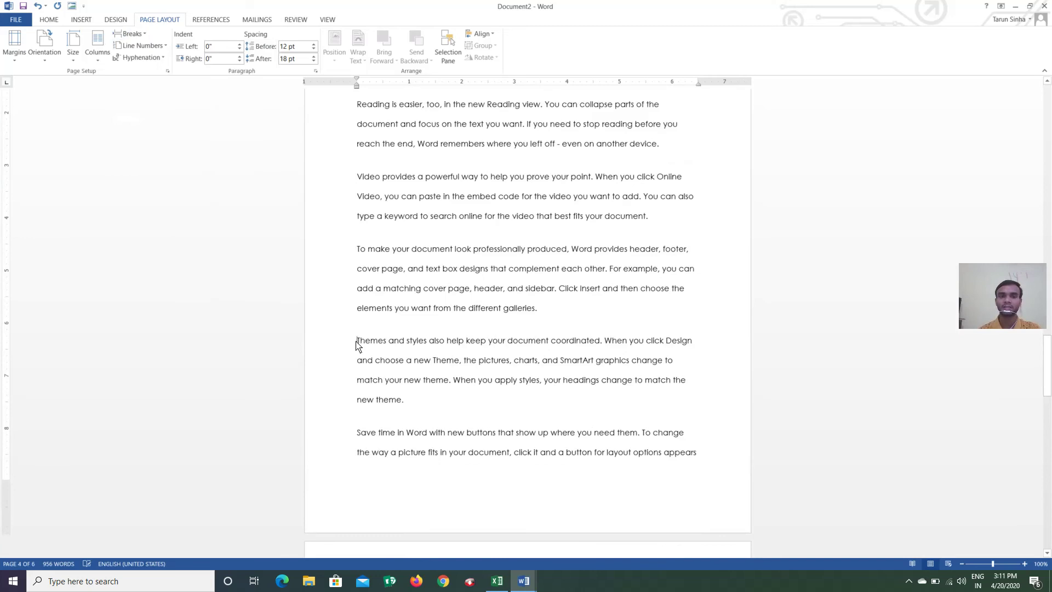
pyautogui.click(130, 33)
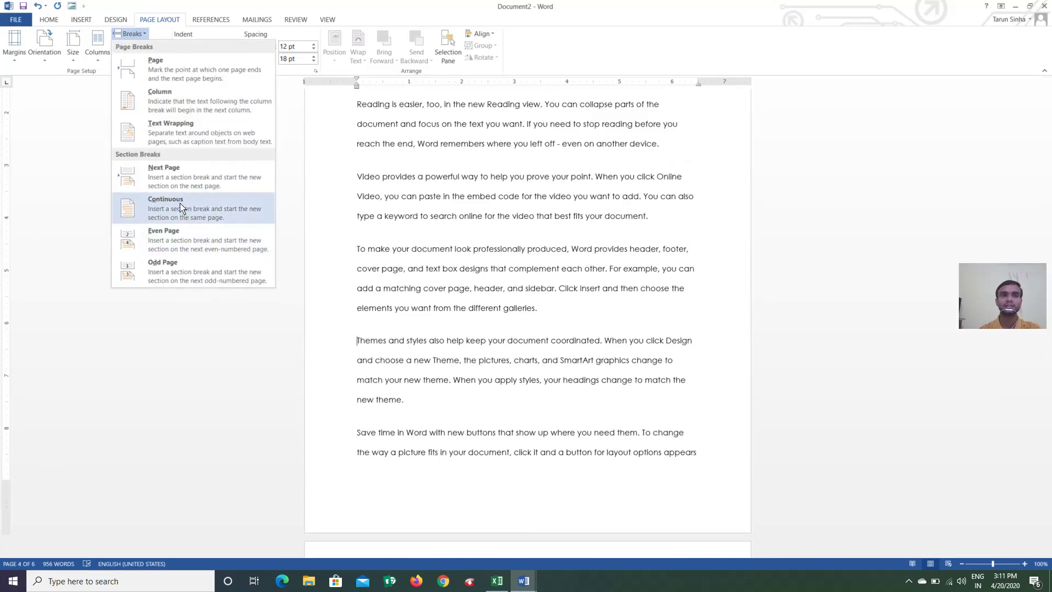
pyautogui.click(180, 179)
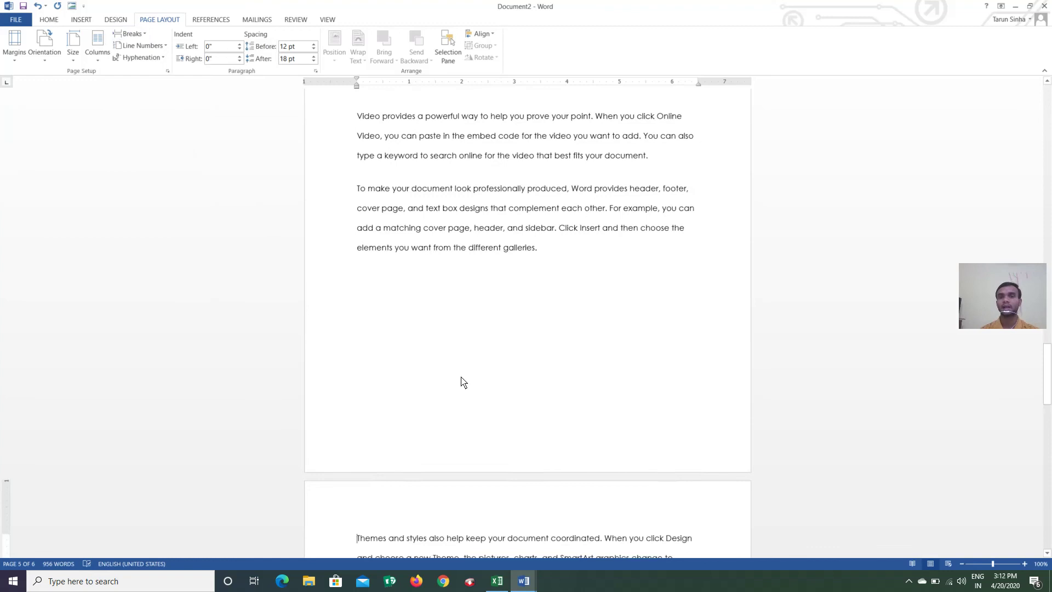
# Show the formatting marks to examine the inserted page, column and section breaks from the first page onward, and hide the marks again.
pyautogui.scroll(8, 463, 382)
pyautogui.hotkey('ctrl', 'z')
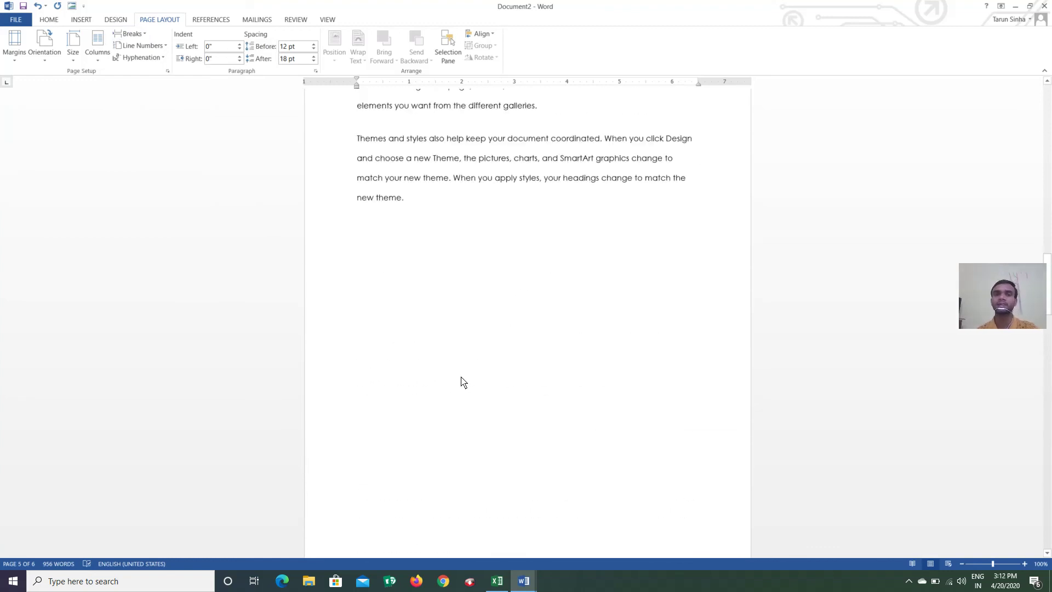
pyautogui.scroll(3, 463, 382)
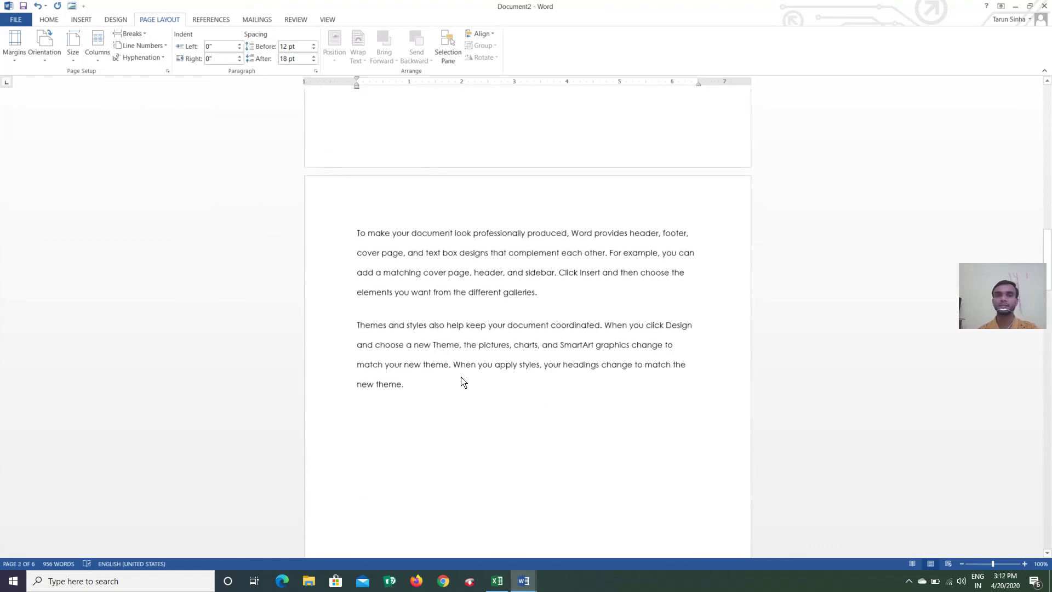
pyautogui.scroll(12, 463, 381)
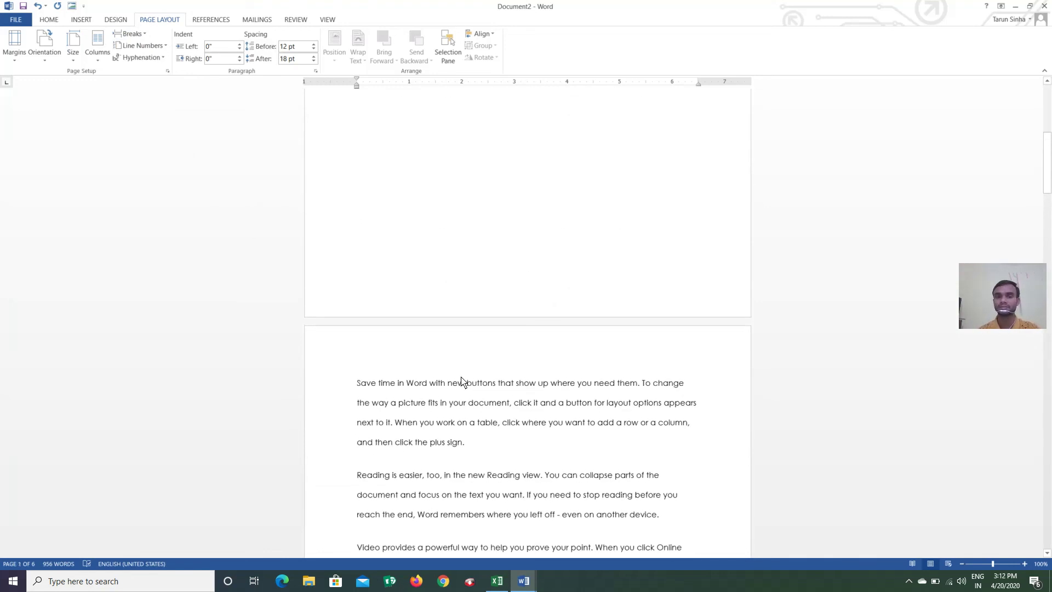
pyautogui.scroll(6, 428, 379)
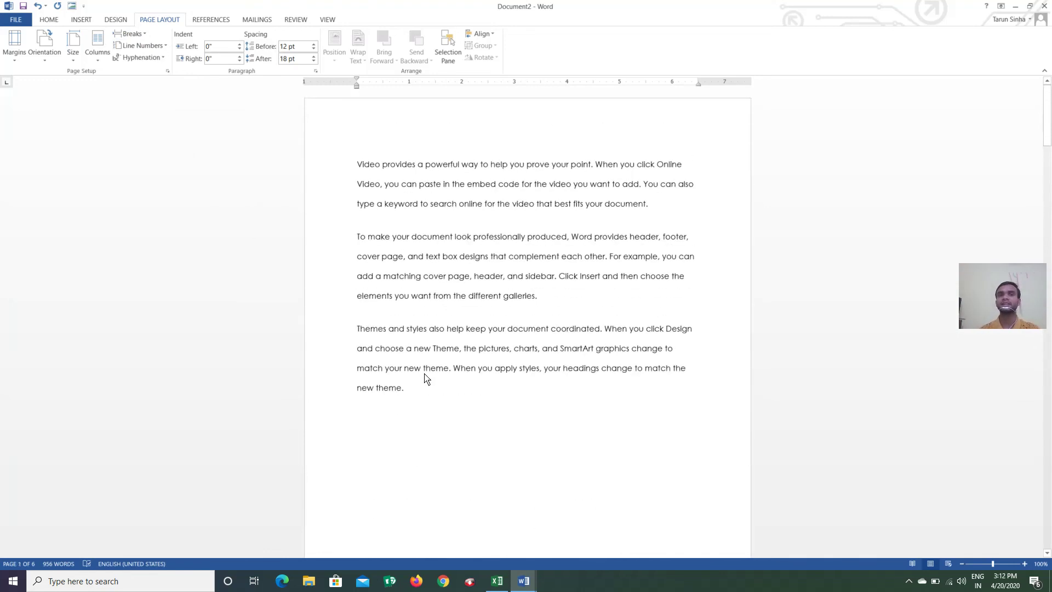
pyautogui.click(50, 22)
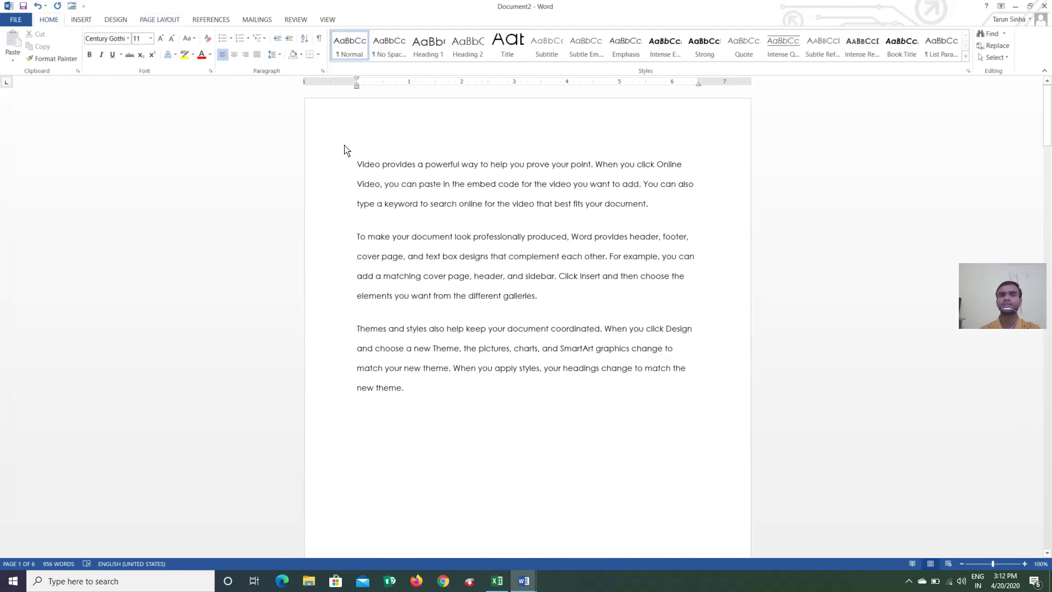
pyautogui.click(320, 39)
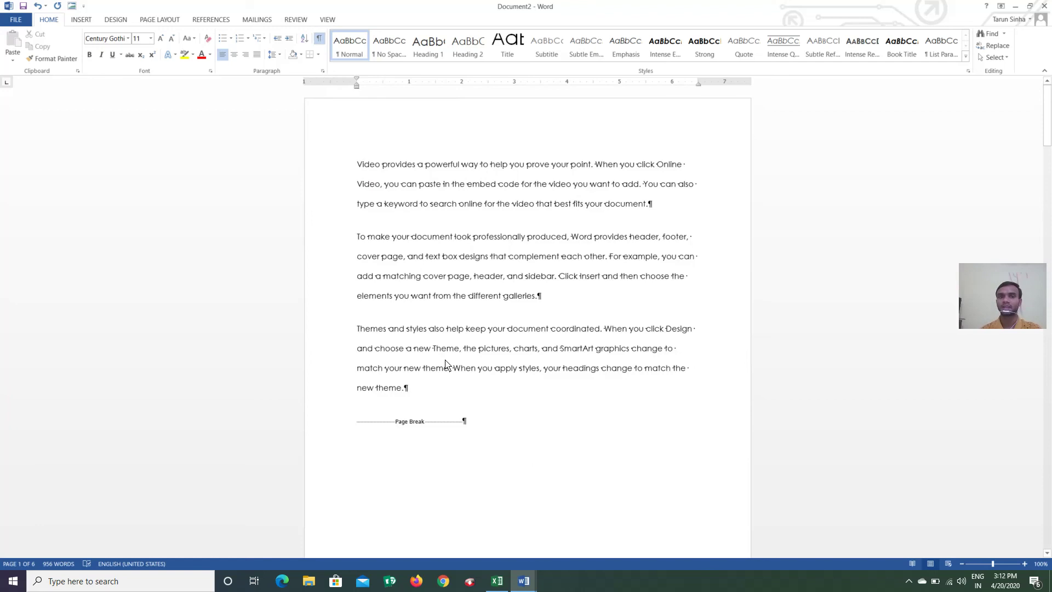
pyautogui.scroll(-2, 440, 441)
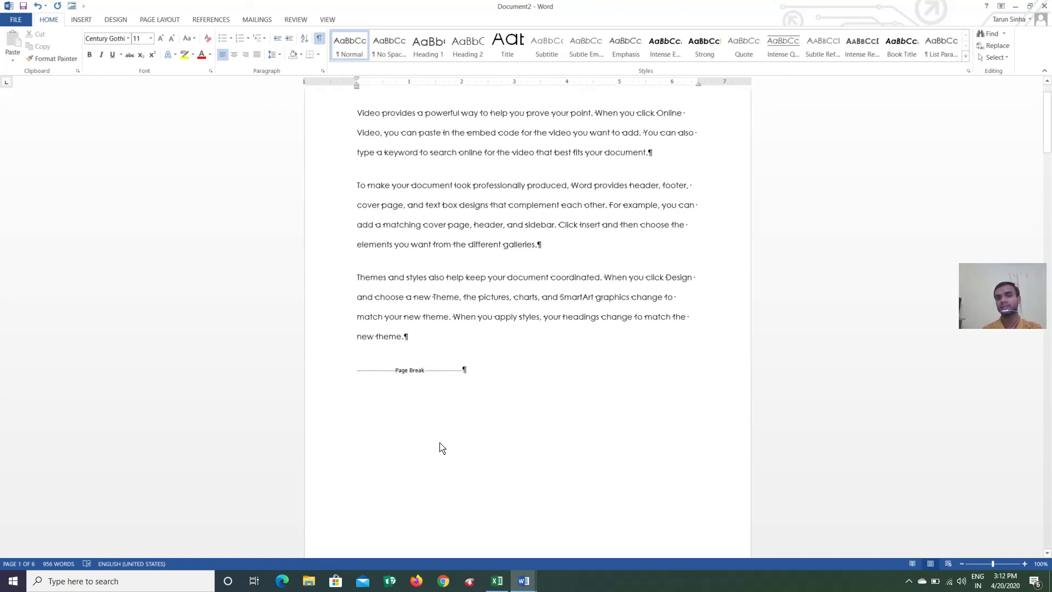
pyautogui.scroll(-12, 426, 383)
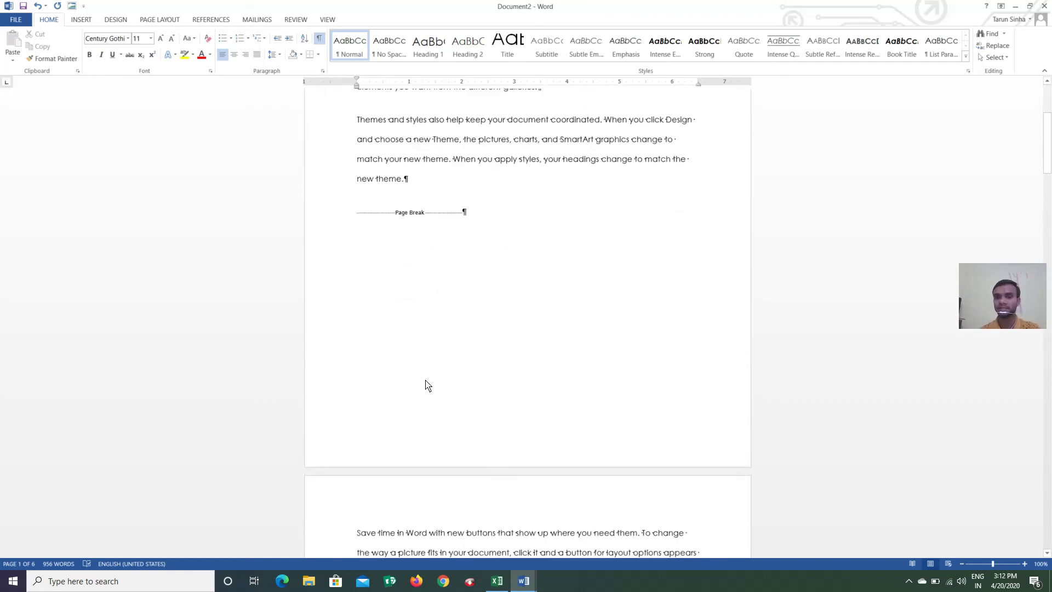
pyautogui.scroll(-5, 537, 355)
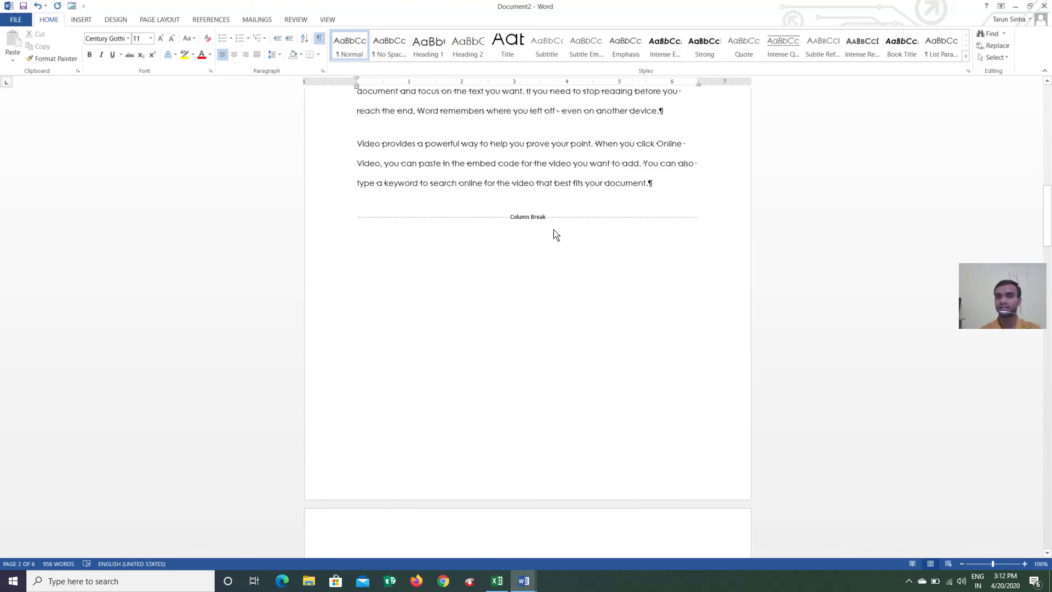
pyautogui.scroll(-12, 540, 284)
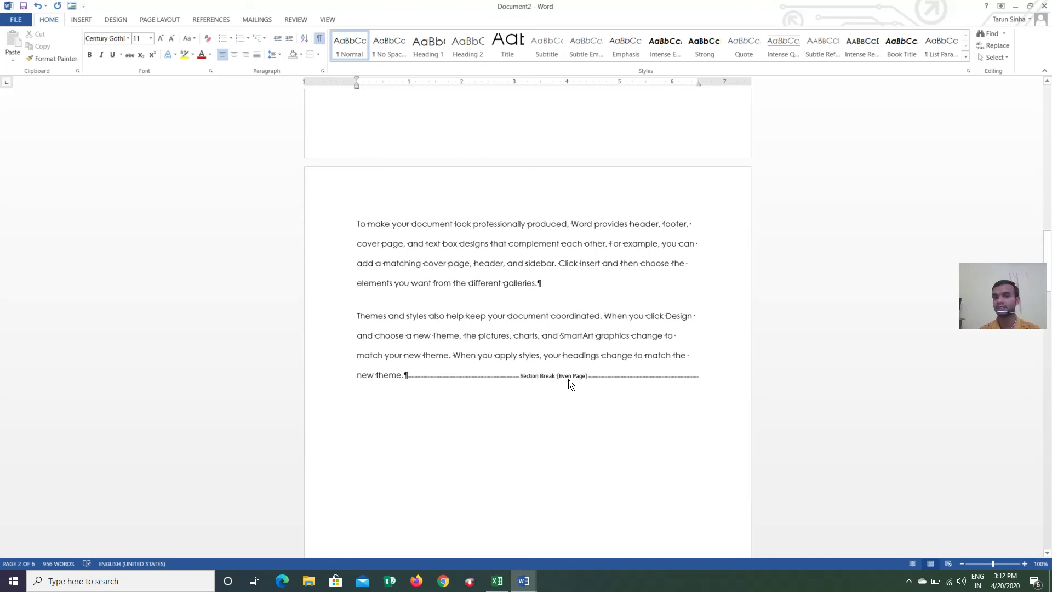
pyautogui.scroll(-20, 568, 383)
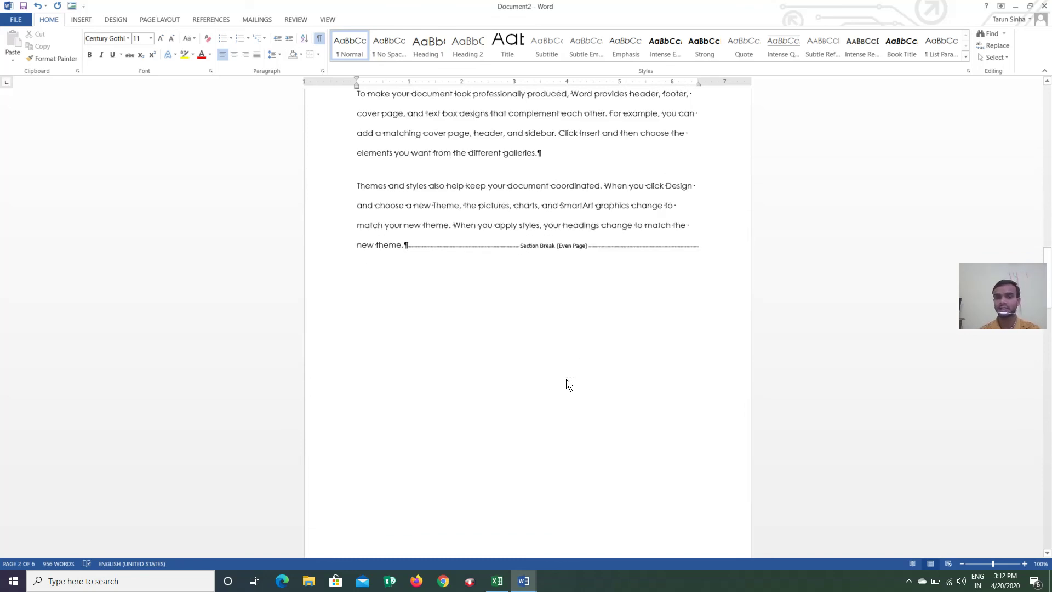
pyautogui.scroll(-3, 568, 383)
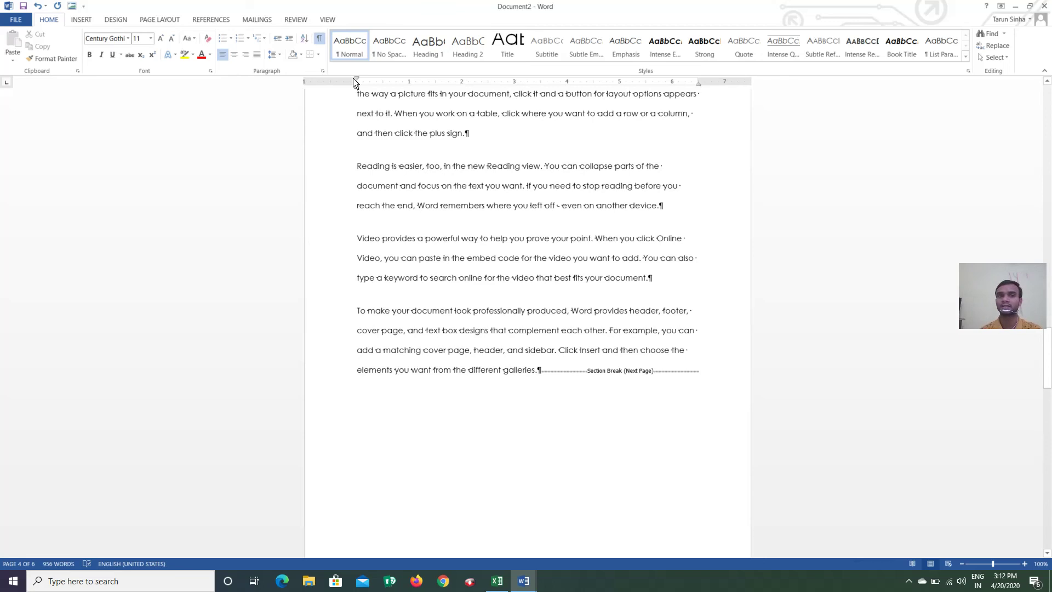
pyautogui.click(320, 38)
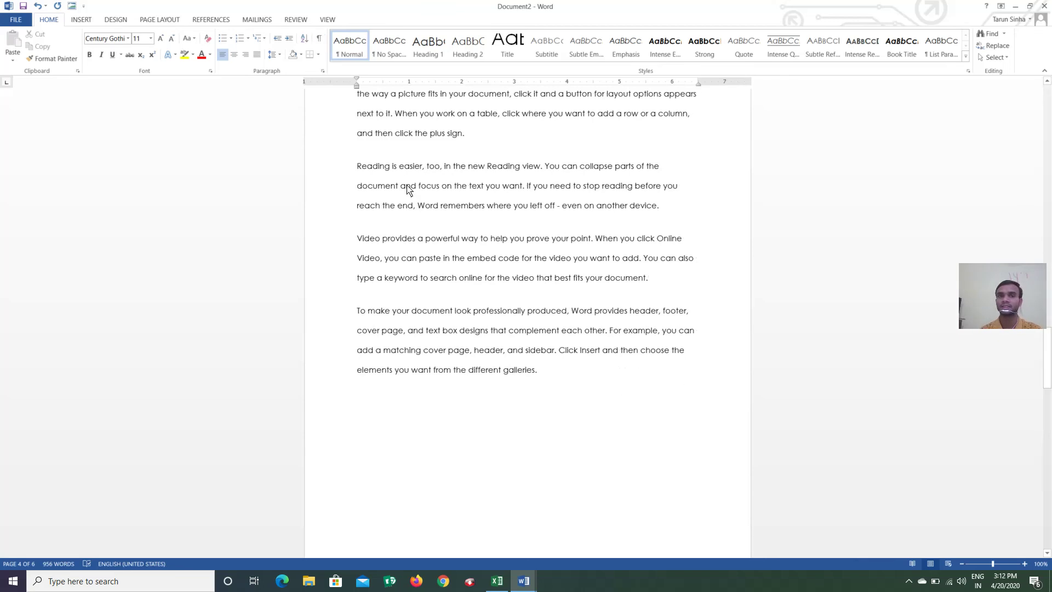
# Add continuous line numbers to the text, starting from the first page's opening paragraph.
pyautogui.click(159, 22)
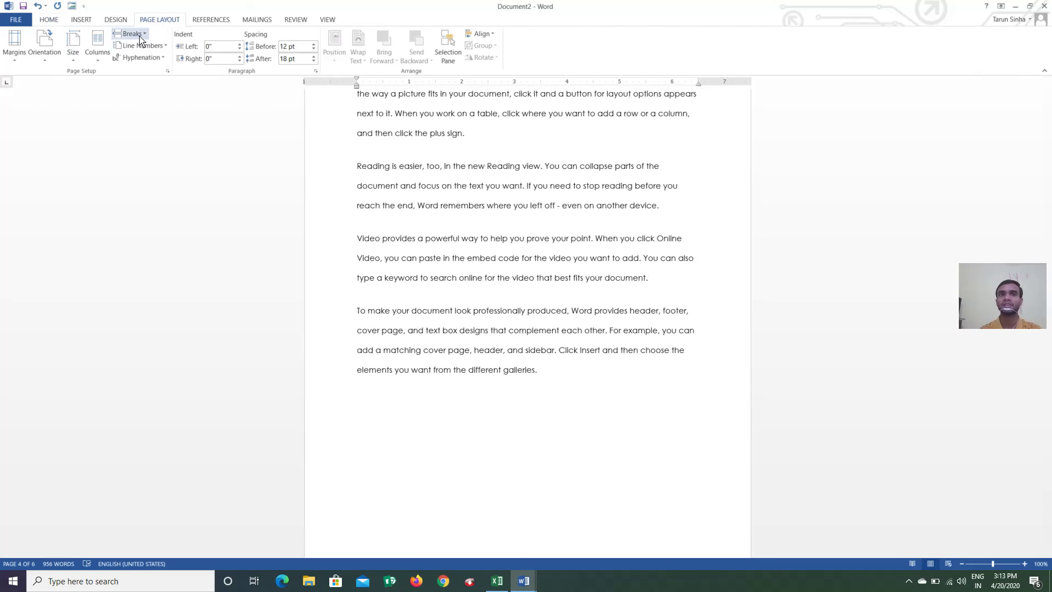
pyautogui.scroll(10, 554, 295)
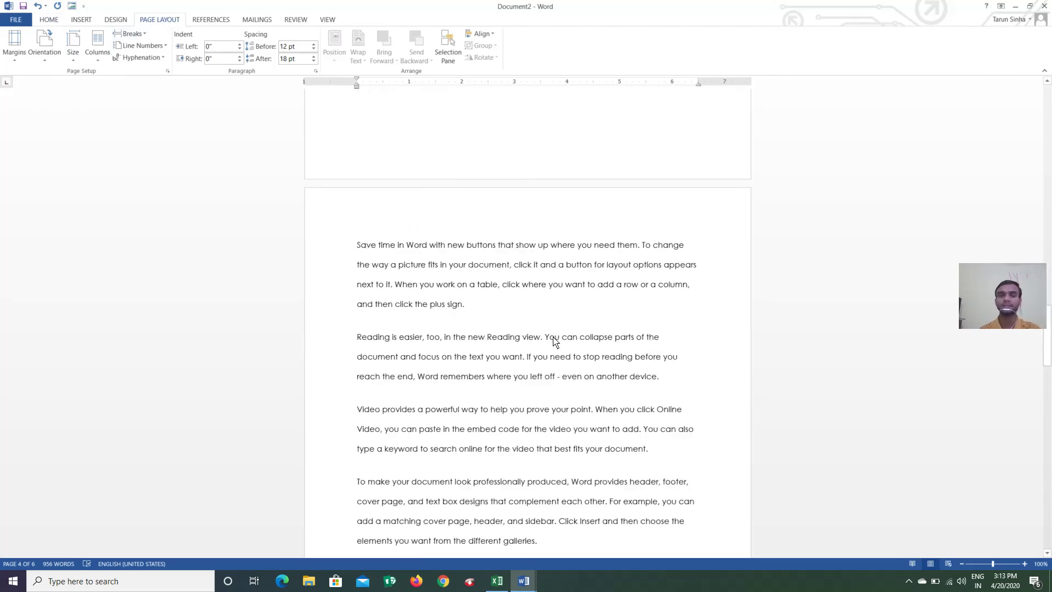
pyautogui.scroll(15, 554, 340)
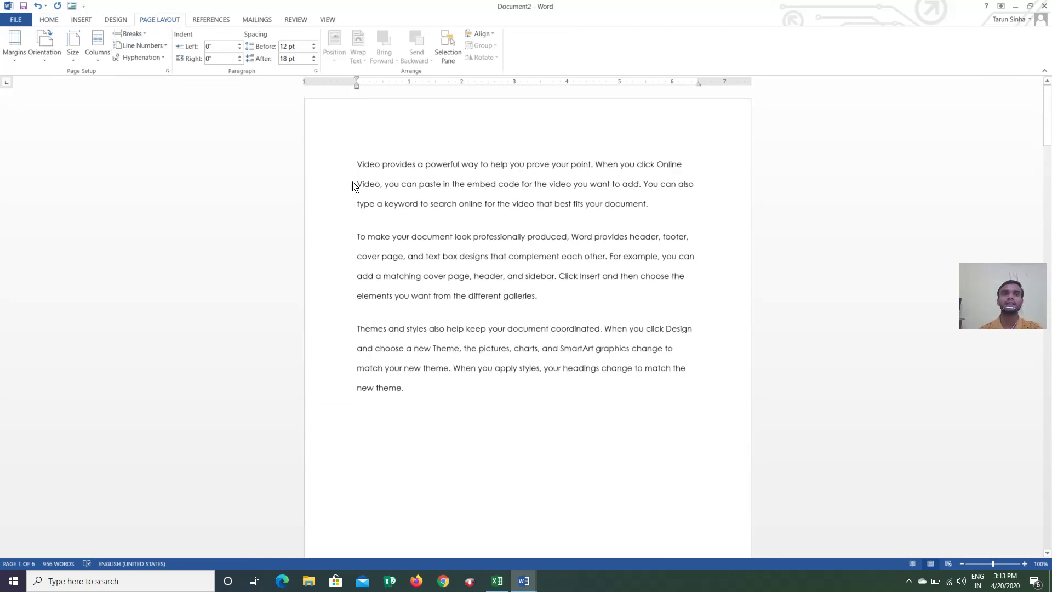
pyautogui.click(357, 173)
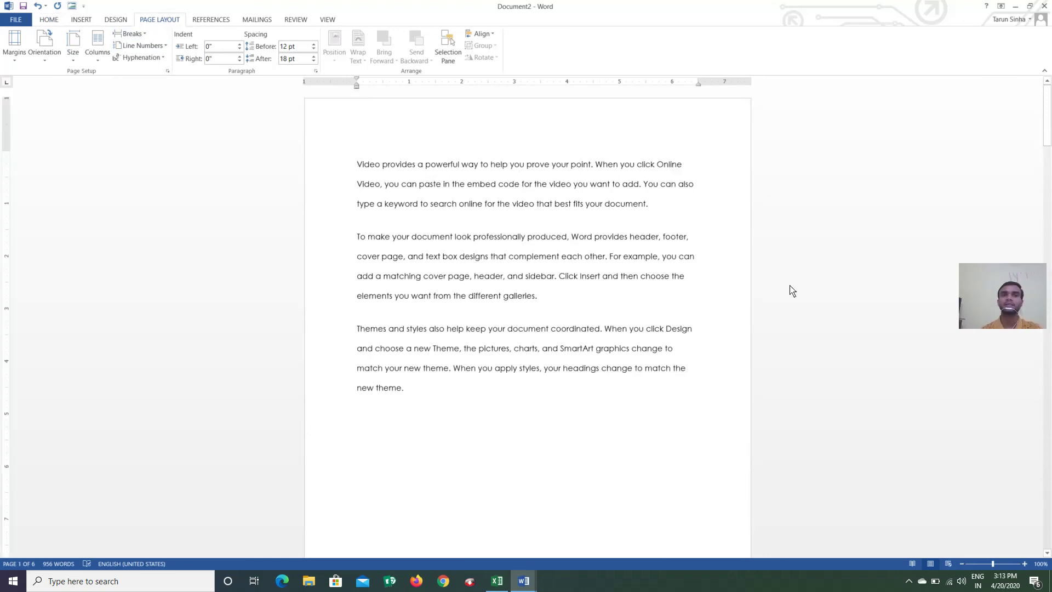
pyautogui.click(165, 46)
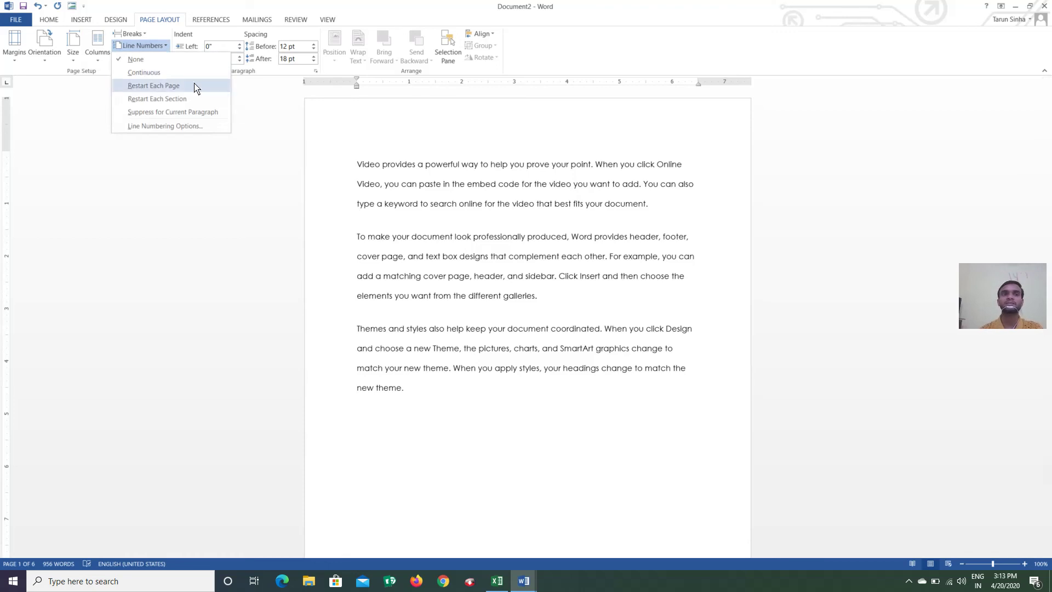
pyautogui.click(155, 76)
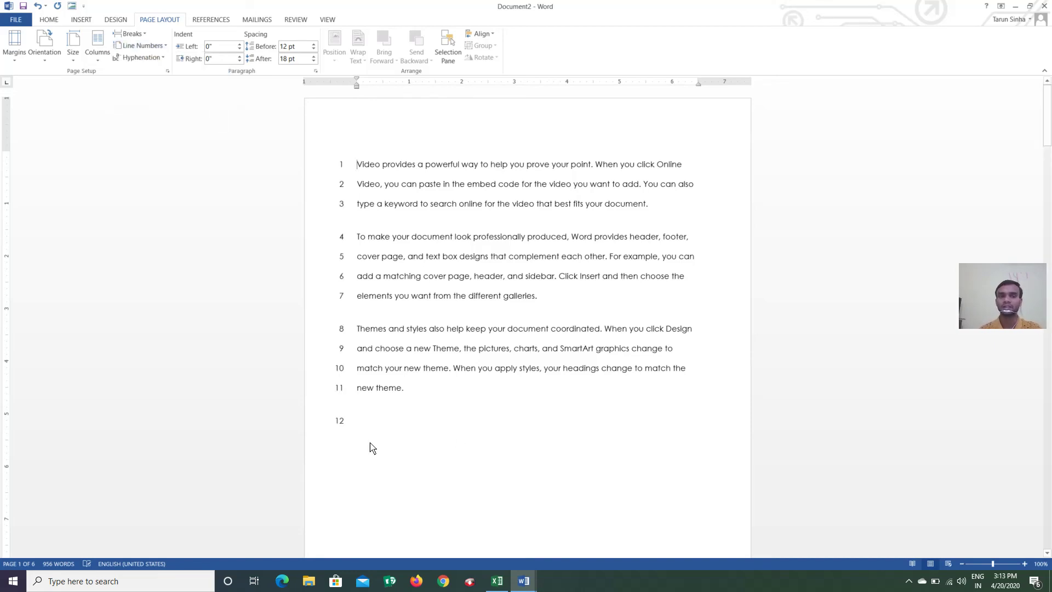
# Enter the text "GNBD" on the empty line 12 below the first page's last paragraph.
pyautogui.scroll(-1, 366, 442)
pyautogui.click(365, 394)
pyautogui.write('GNBD')
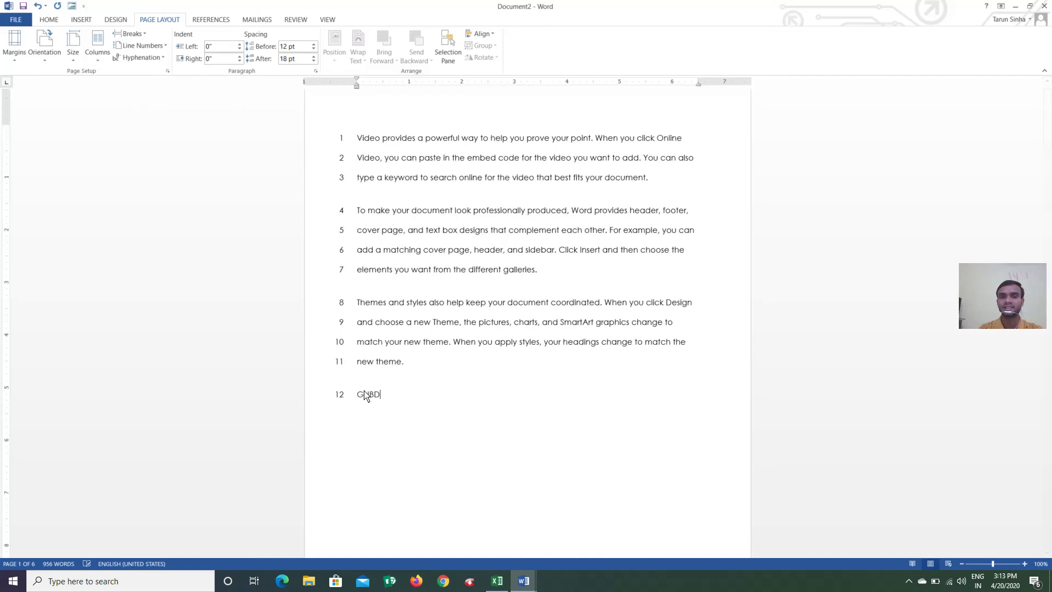
# Complete line 12 as "GHBDFJGDFH" and add filler lines 13 to 19 below it, from "DFFGHKDFG" to "HDKFGH".
pyautogui.write('FJGDFH')
pyautogui.press('Return')
pyautogui.write('DFFGHKDFG')
pyautogui.press('Return')
pyautogui.write('HDFGHDGFHDMFGH')
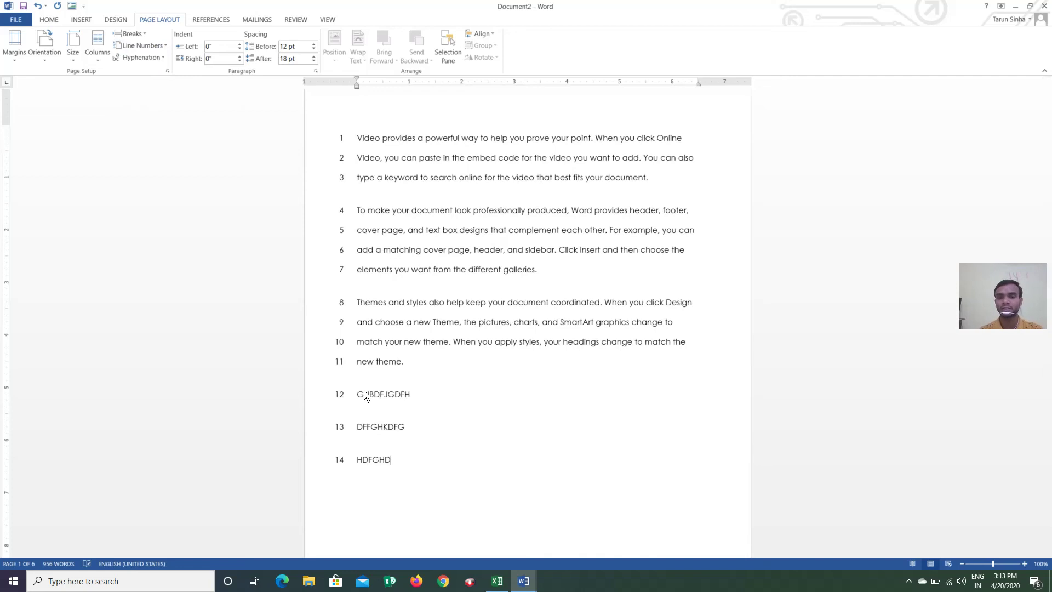
pyautogui.press('Return')
pyautogui.write('DFGHKDFG')
pyautogui.press('Return')
pyautogui.write('HDKFGH')
pyautogui.press('Return')
pyautogui.write('DFKGHJ')
pyautogui.press('Return')
pyautogui.write('DF')
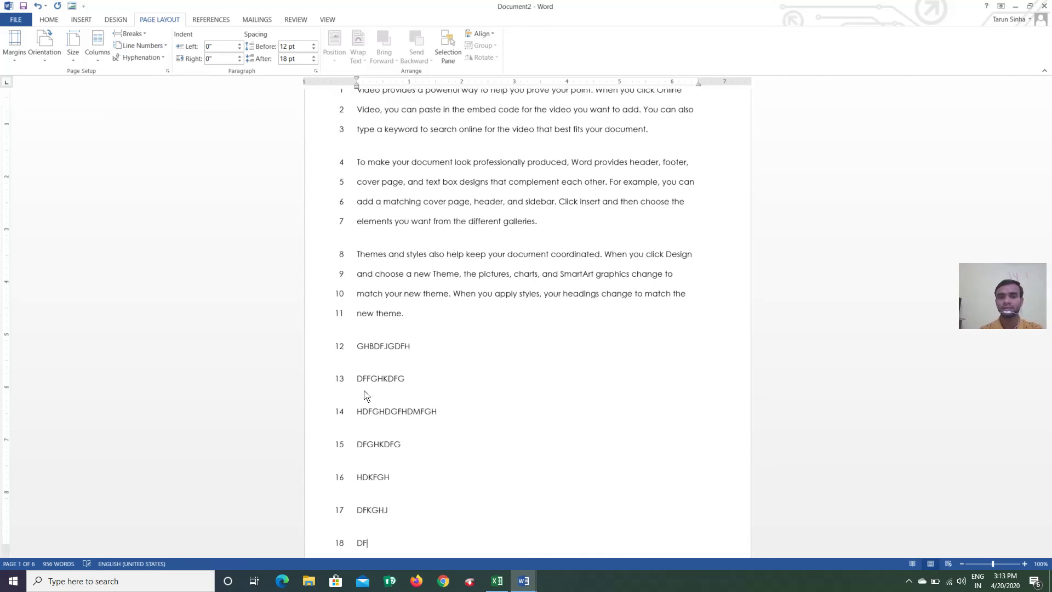
pyautogui.write('GHDFG HDKFGH')
pyautogui.press('Return')
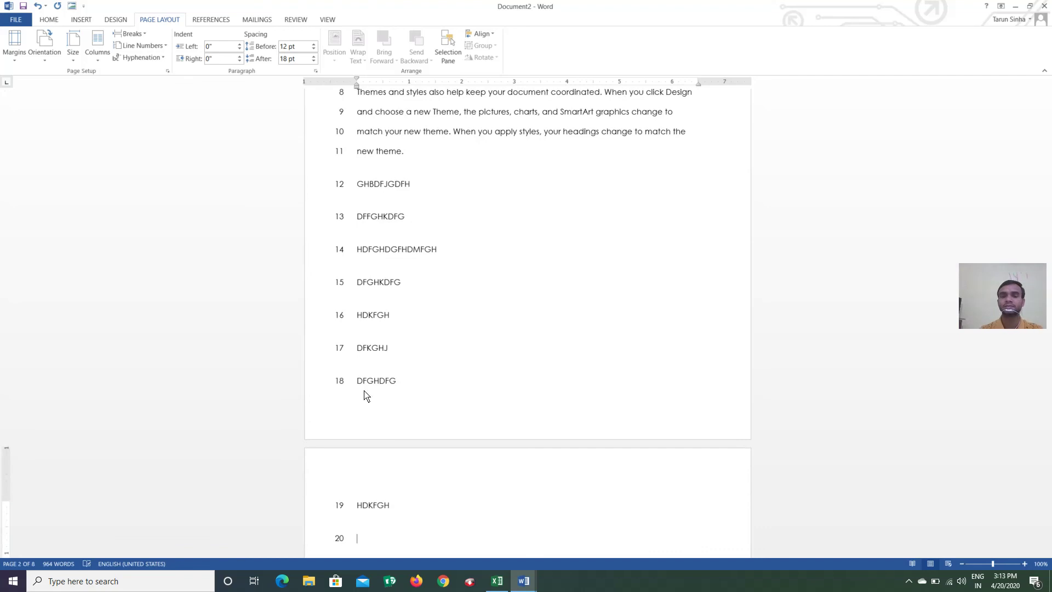
# Continue the filler text on lines 20 to 23 of the second page with "HDFNGHKDGHD", "FDGHD", "HDFGJD" and "GDK".
pyautogui.write('HDFNGHKDGHD')
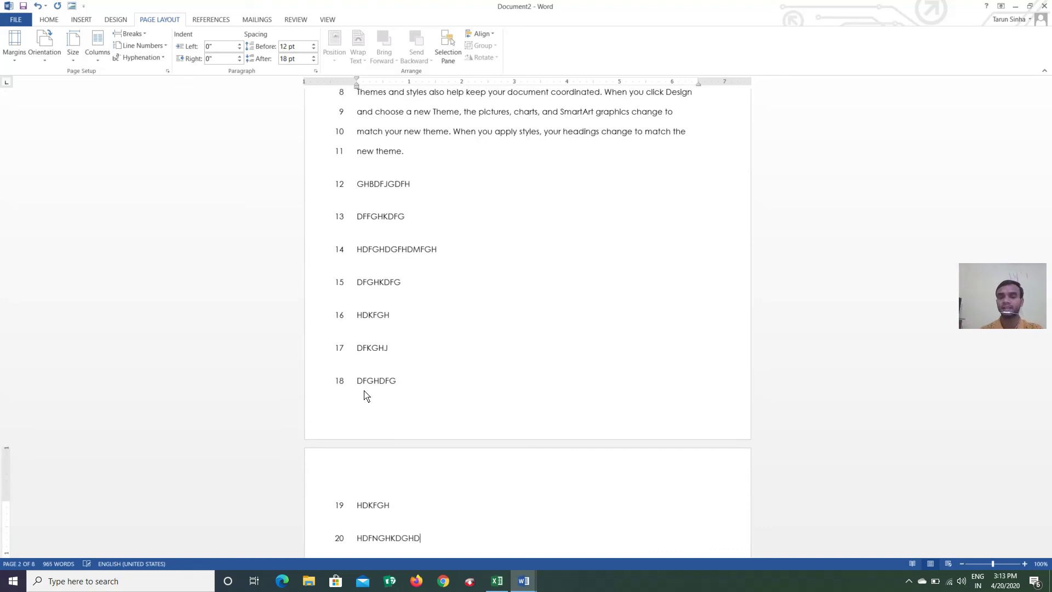
pyautogui.press('Return')
pyautogui.write('FDGHD')
pyautogui.press('Return')
pyautogui.write('HDFGJD')
pyautogui.press('Return')
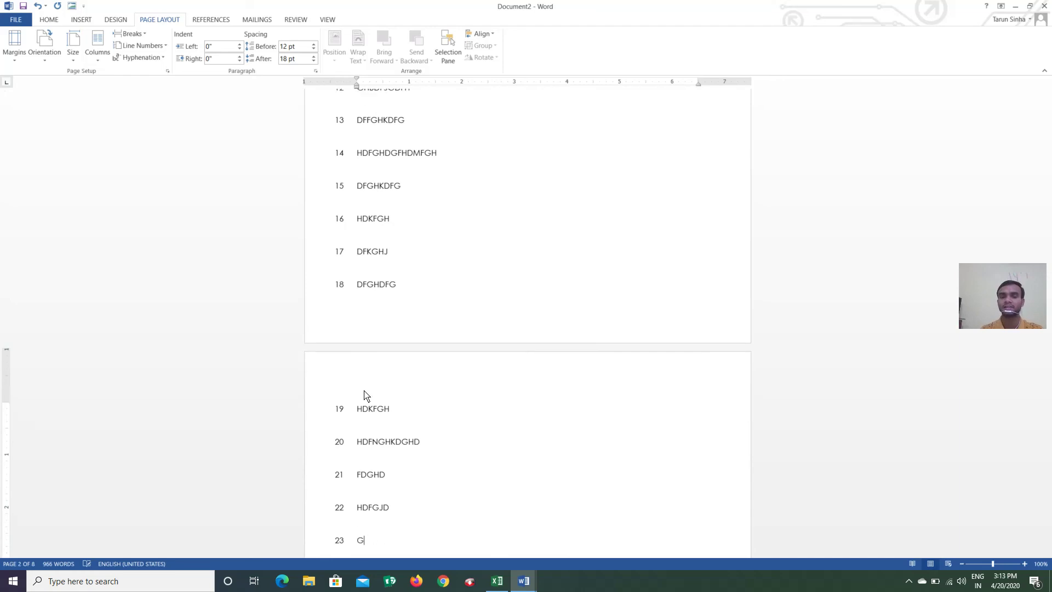
pyautogui.write('GDK')
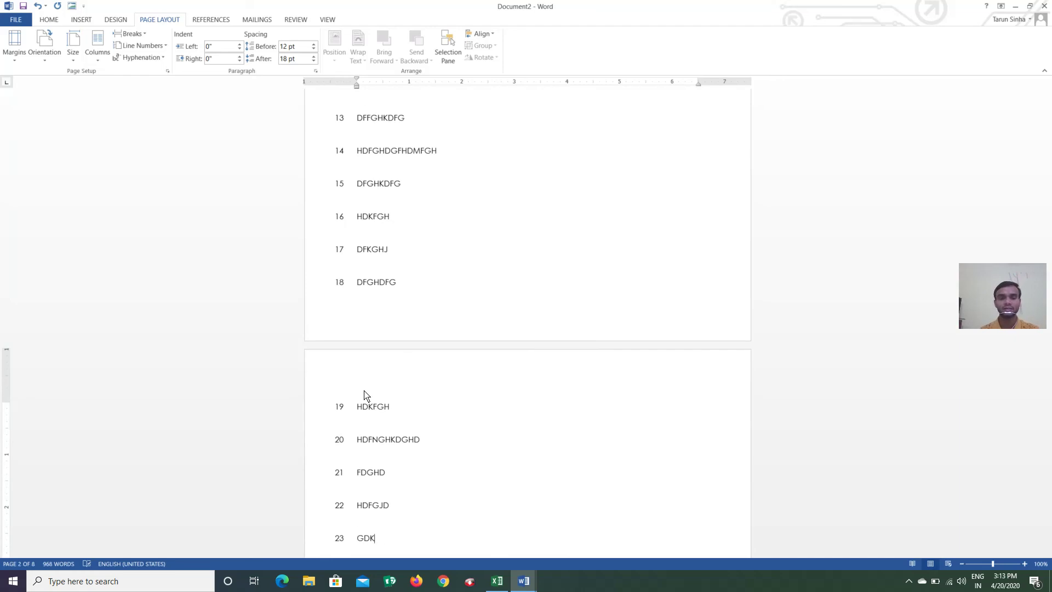
# Undo the filler lines and the continuous line numbering.
pyautogui.hotkey('ctrl', 'z')
pyautogui.hotkey('ctrl', 'z')
pyautogui.hotkey('ctrl', 'z')
pyautogui.hotkey('ctrl', 'z')
pyautogui.hotkey('ctrl', 'z')
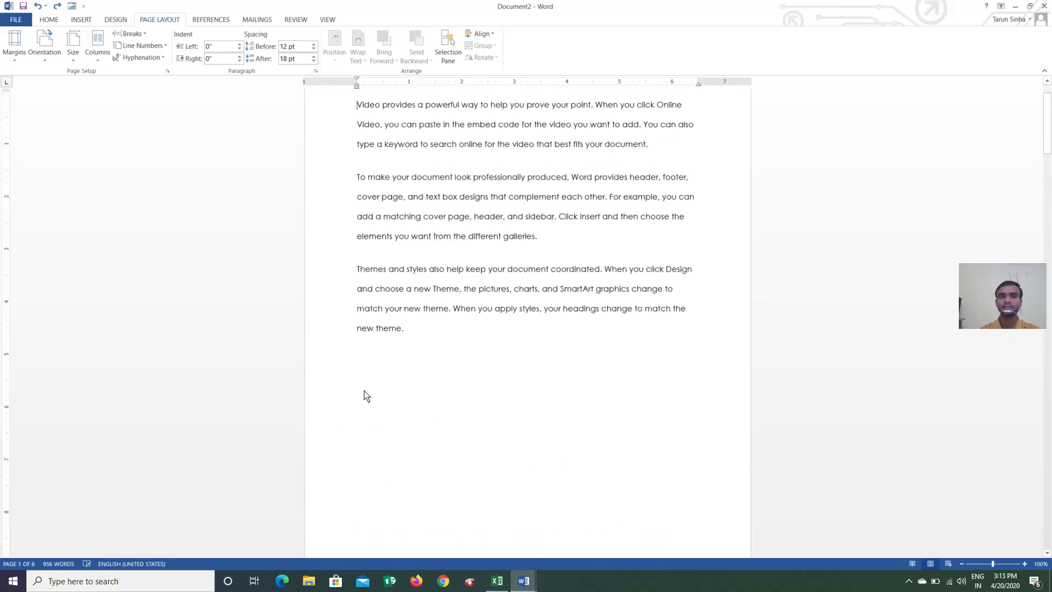
pyautogui.scroll(2, 366, 396)
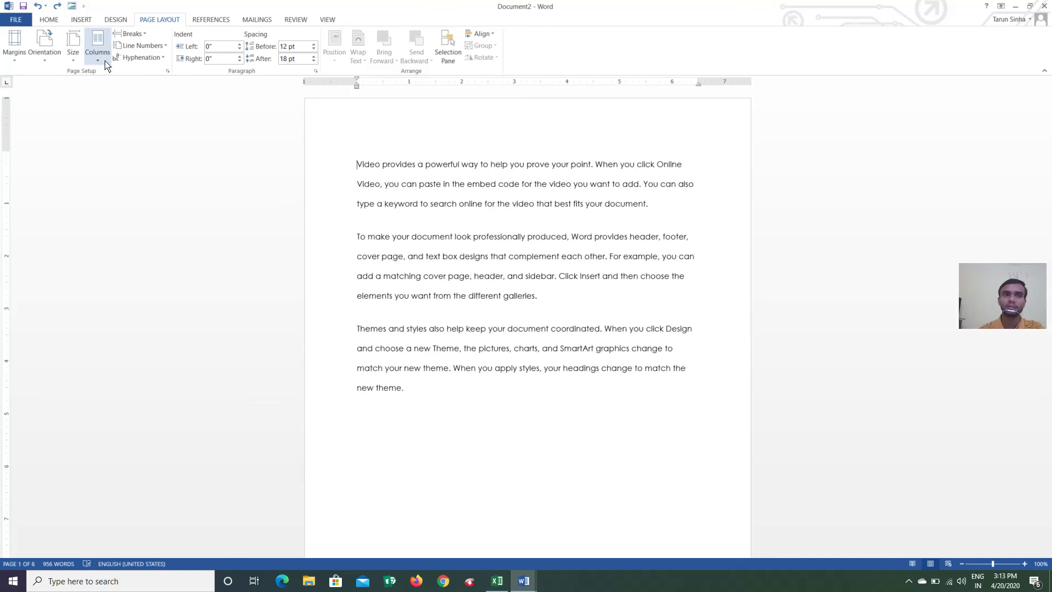
# Number the lines with a restart on each page and add filler lines from "FDMNSNGHDFJGS" to "EDNHKDFGH" below the first page's last paragraph.
pyautogui.click(148, 47)
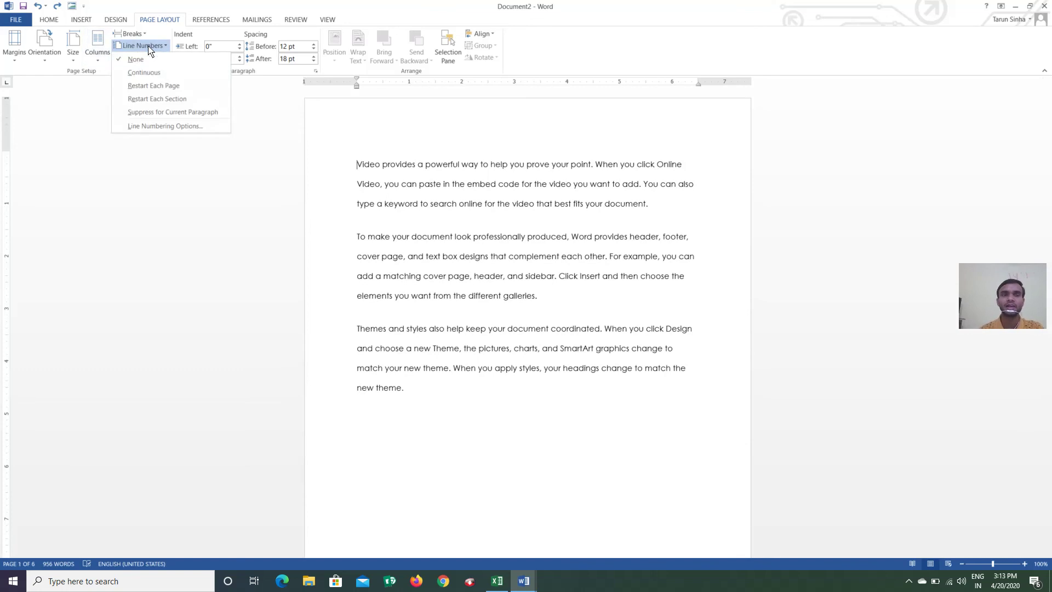
pyautogui.click(168, 88)
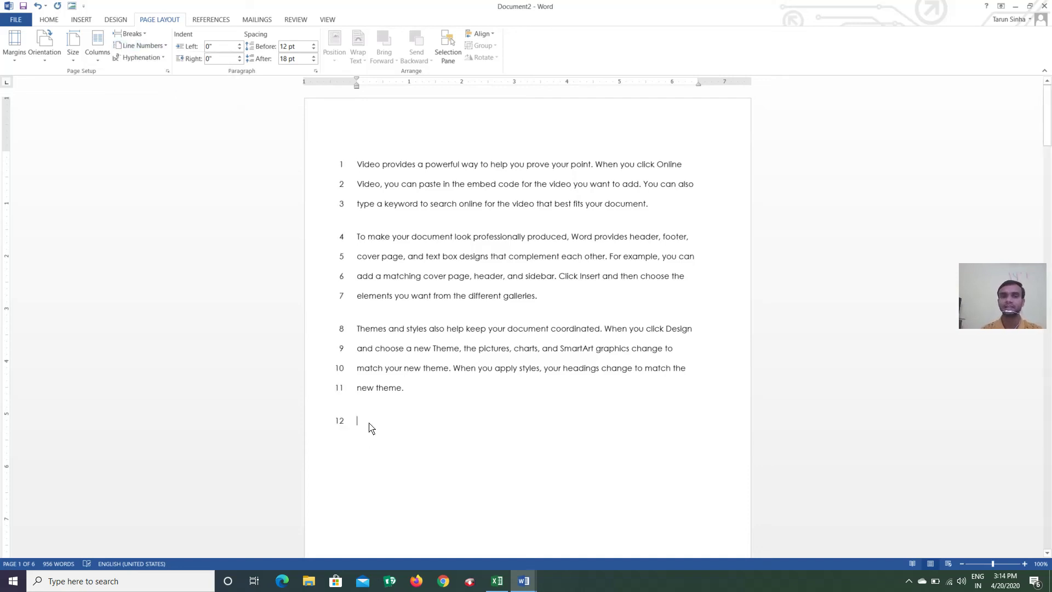
pyautogui.write('FDMNSNGHDFJGS')
pyautogui.press('Return')
pyautogui.write('FHSJDFH')
pyautogui.press('Return')
pyautogui.write('DSFH')
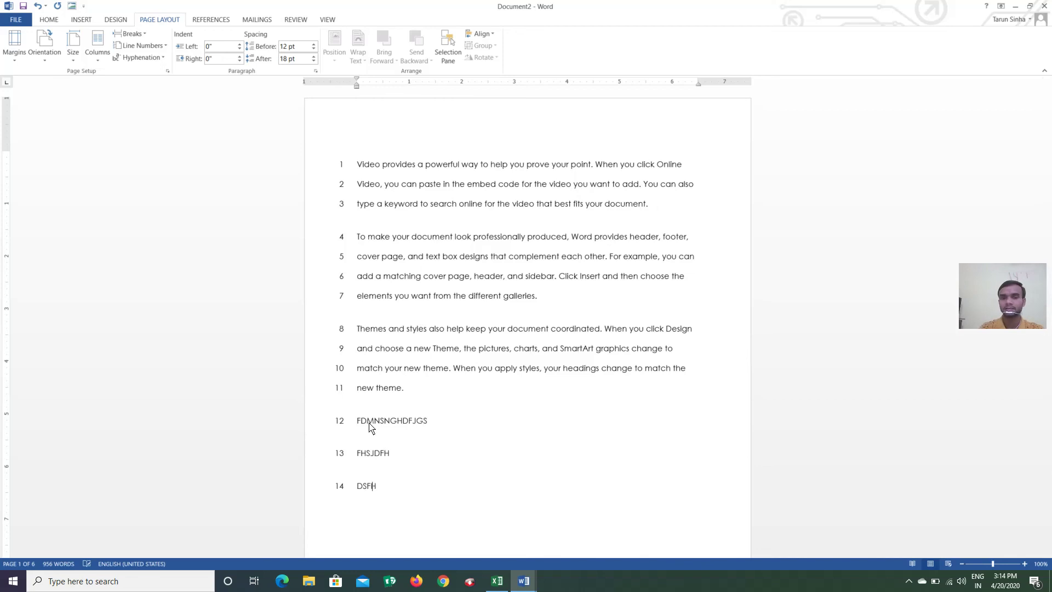
pyautogui.write('SD')
pyautogui.press('Return')
pyautogui.write('HDFGJ')
pyautogui.press('Return')
pyautogui.write('DYKEDGFMHLDITFED')
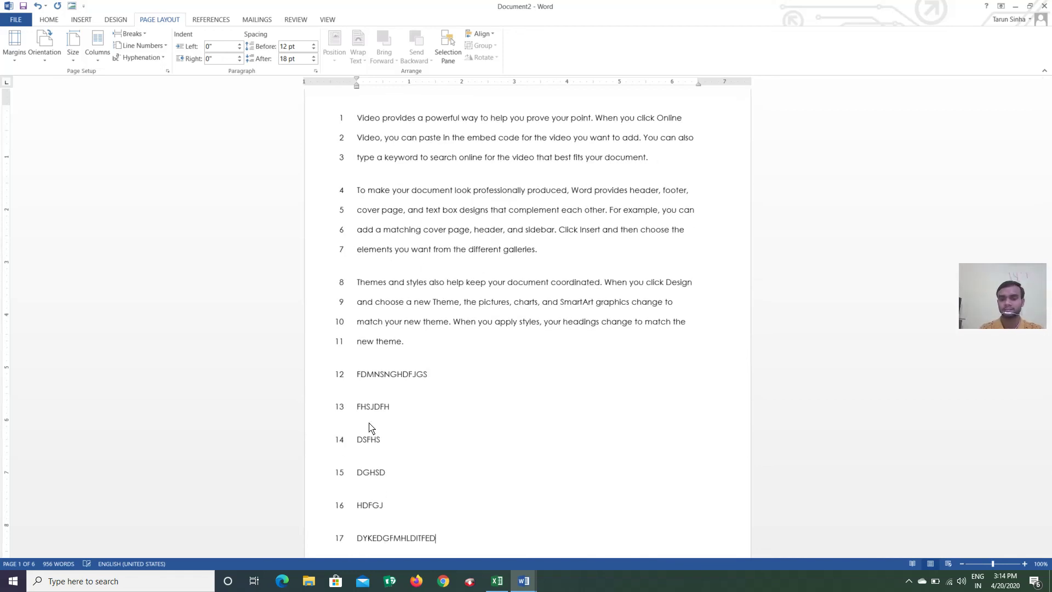
pyautogui.press('Return')
pyautogui.write('EDNHKDFGH')
pyautogui.press('Return')
# Enter filler text on lines 1 to 9 of the second page, from "SDFKJGNKDFGGFNDFG" to "DGJD".
pyautogui.write('SDFKJGNKDFG')
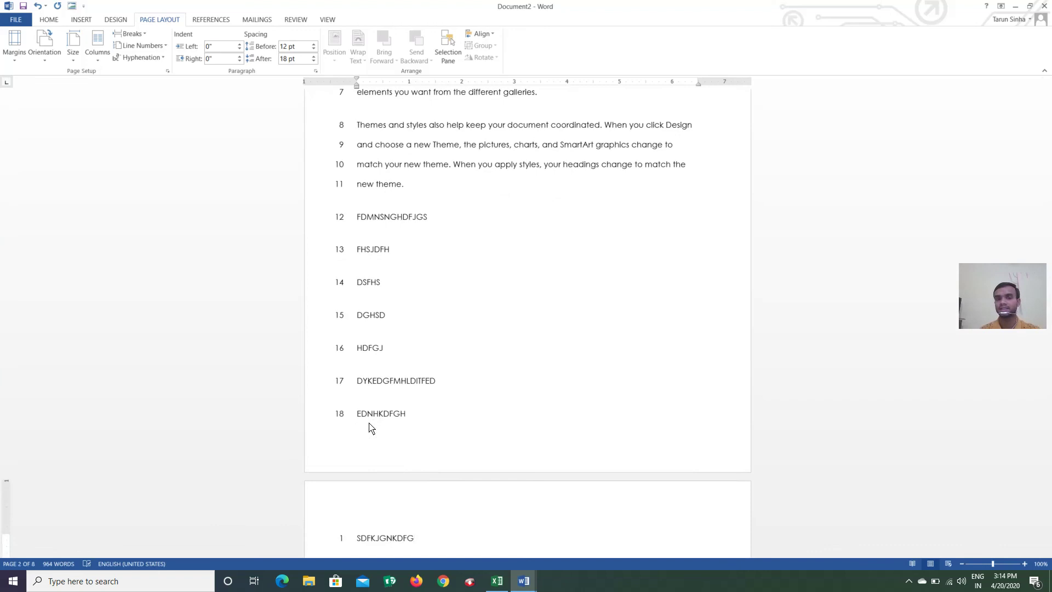
pyautogui.scroll(-3, 383, 441)
pyautogui.write('GFND')
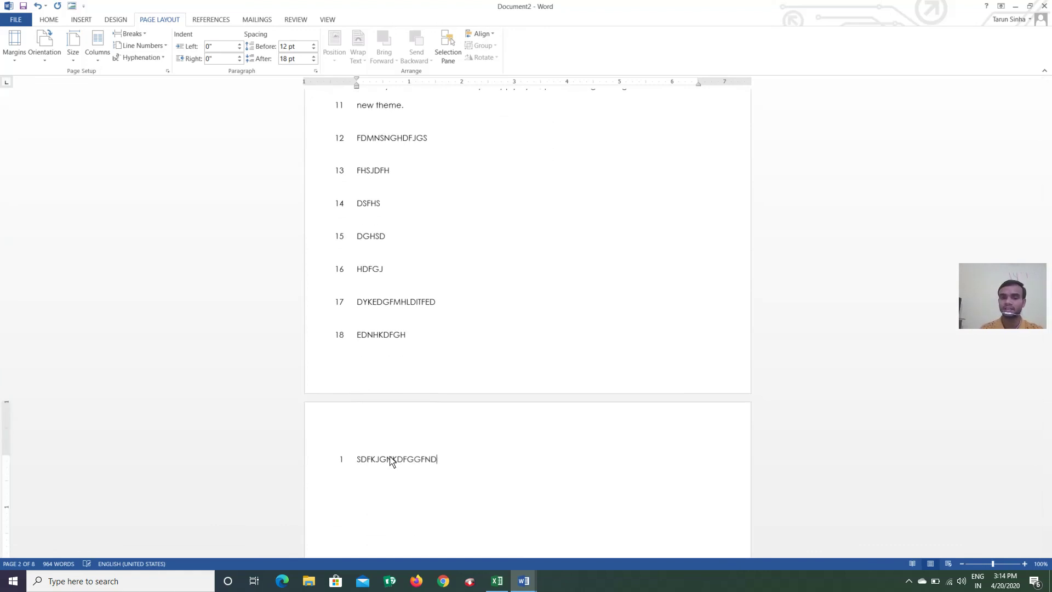
pyautogui.write('FG')
pyautogui.press('Return')
pyautogui.write('DFGJ')
pyautogui.press('Return')
pyautogui.write('DGFJ')
pyautogui.press('Return')
pyautogui.write('DGFJD')
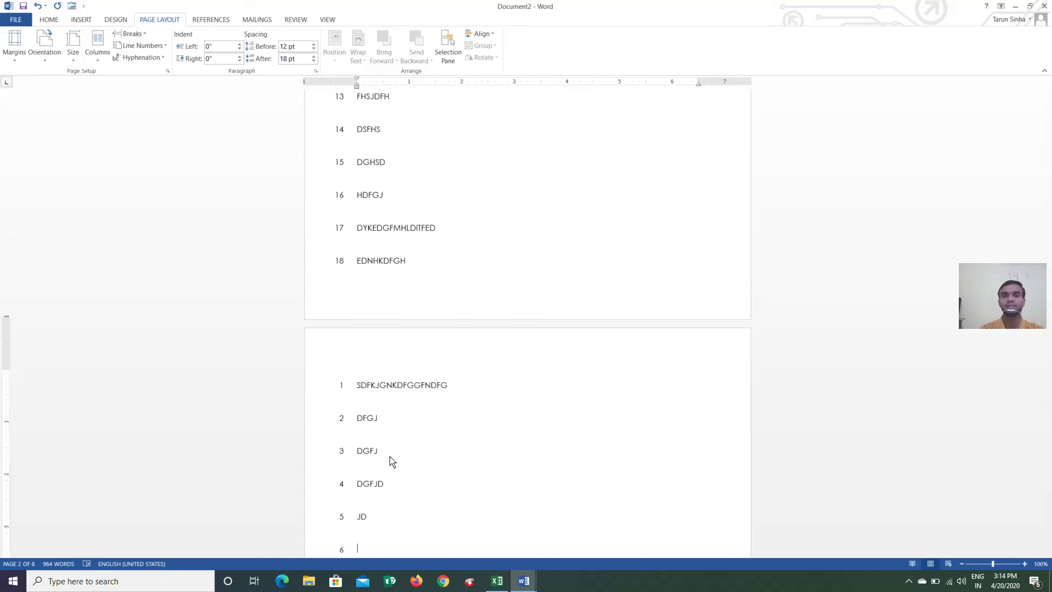
pyautogui.write(' JD GFJH')
pyautogui.press('Return')
pyautogui.write('DG')
pyautogui.press('Return')
pyautogui.write('J')
pyautogui.press('Return')
pyautogui.write('DGJ')
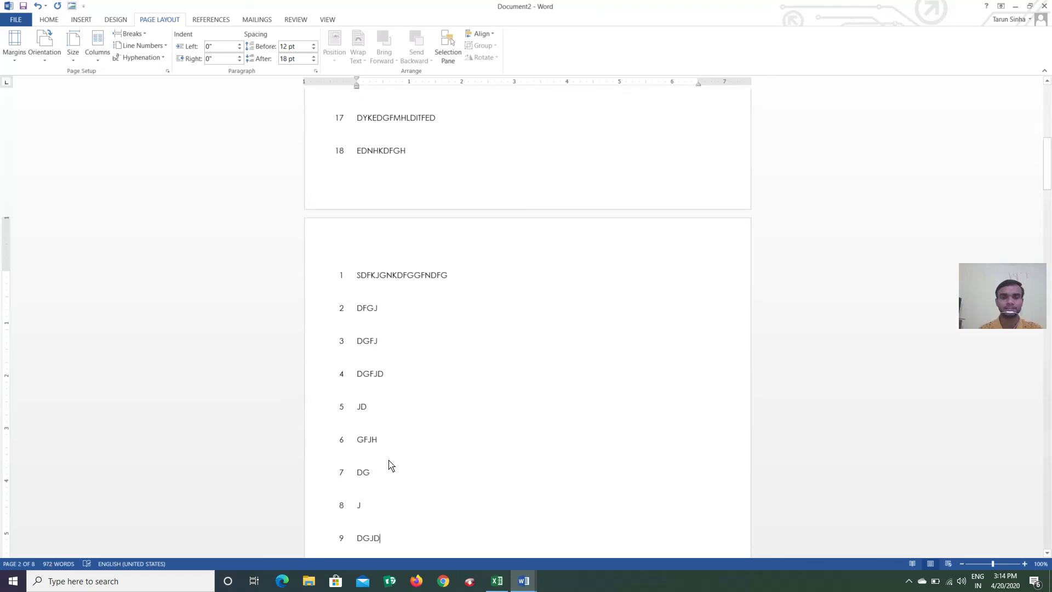
# Undo the filler lines on both pages and the line numbering that restarts on each page.
pyautogui.scroll(15, 394, 449)
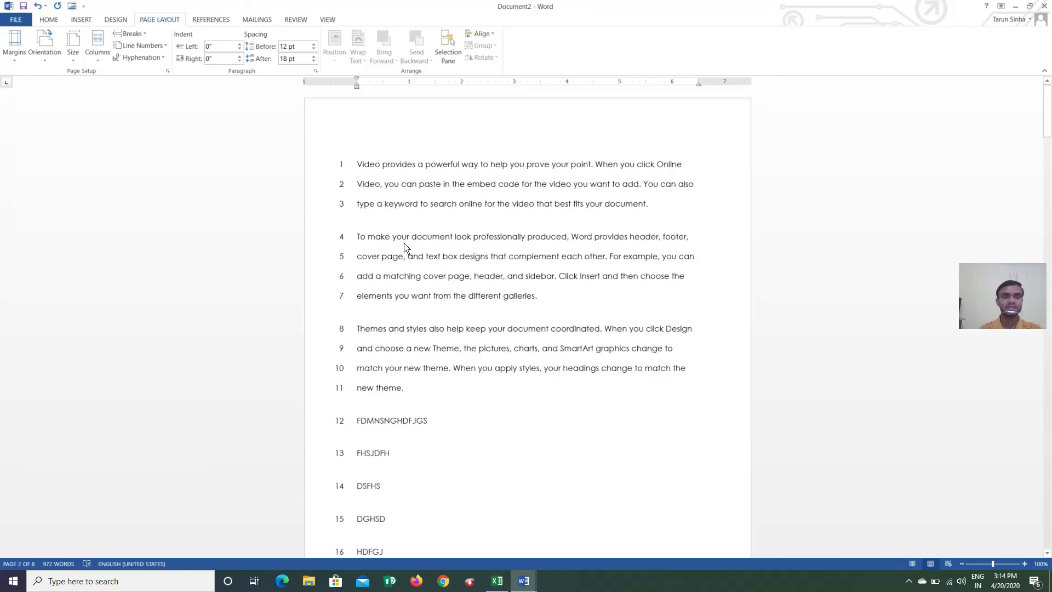
pyautogui.hotkey('ctrl', 'z')
pyautogui.hotkey('ctrl', 'z')
pyautogui.hotkey('ctrl', 'z')
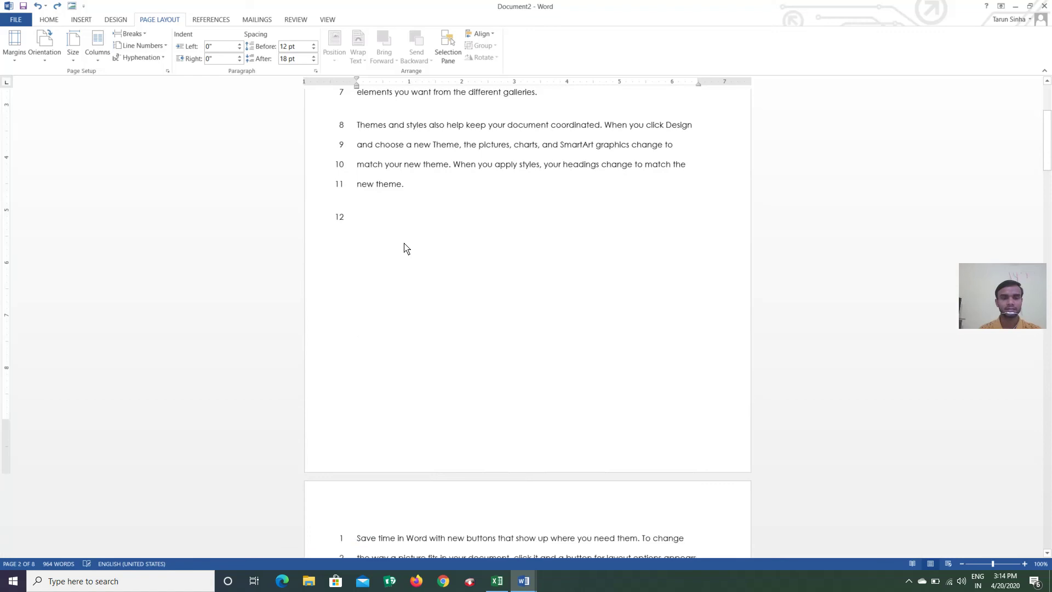
pyautogui.scroll(3, 405, 246)
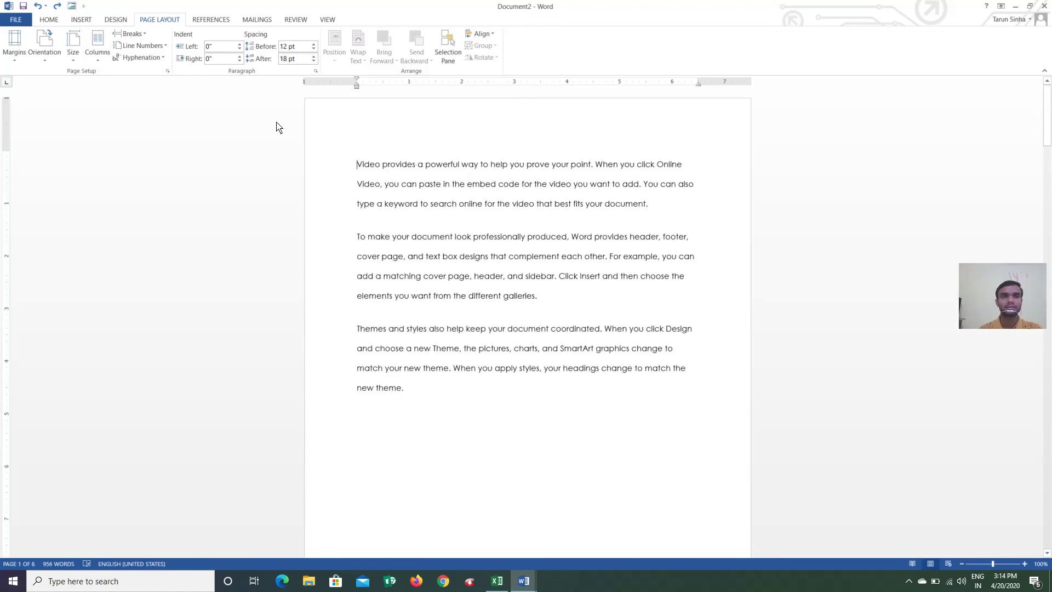
# Suppress line numbers for the first page's opening paragraph.
pyautogui.click(163, 47)
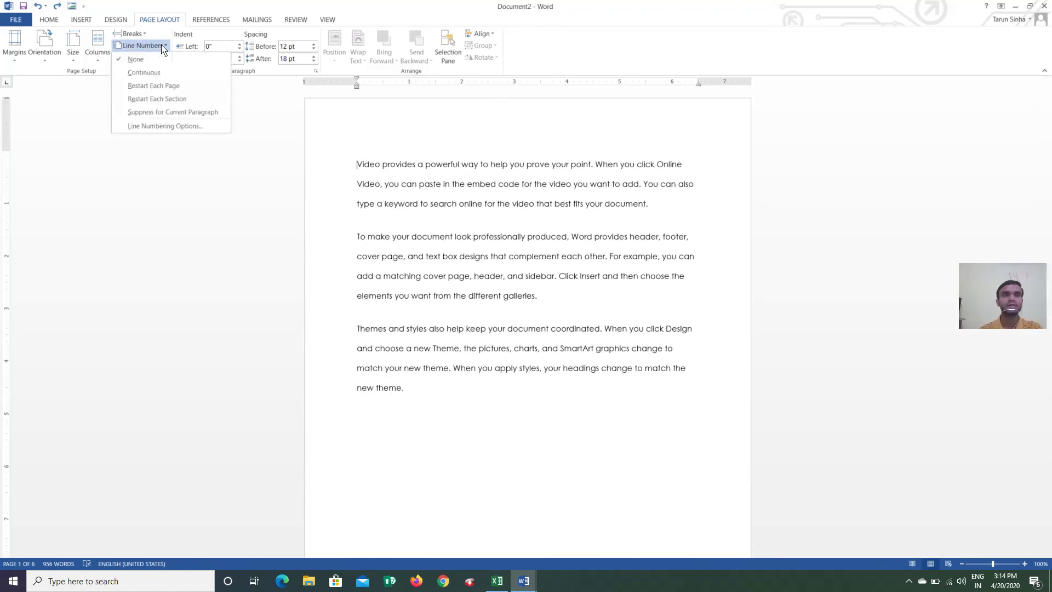
pyautogui.click(171, 114)
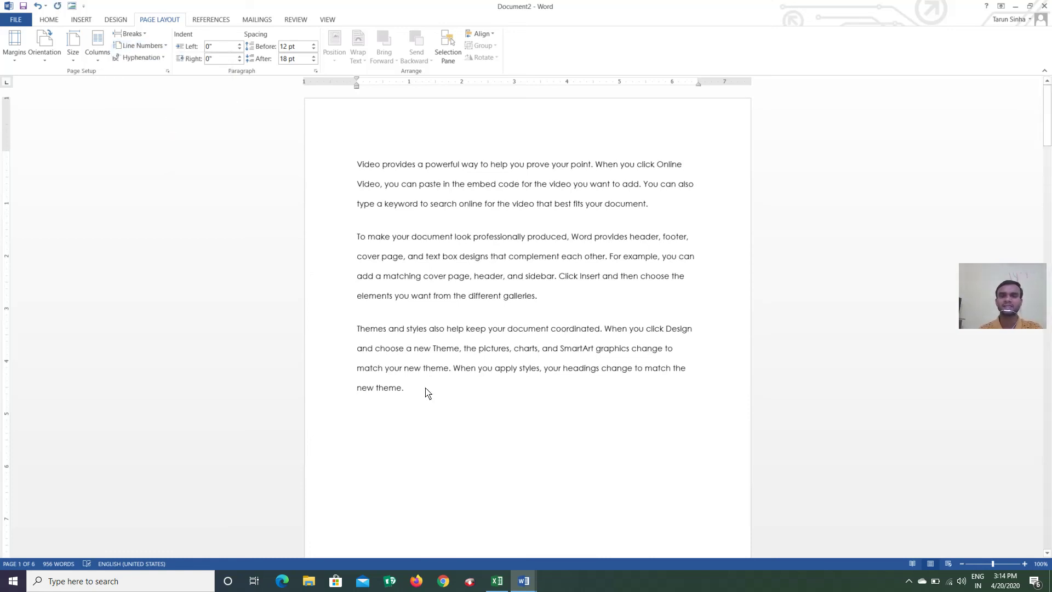
# Open the line numbering options and apply New page as the section start for this section.
pyautogui.click(142, 46)
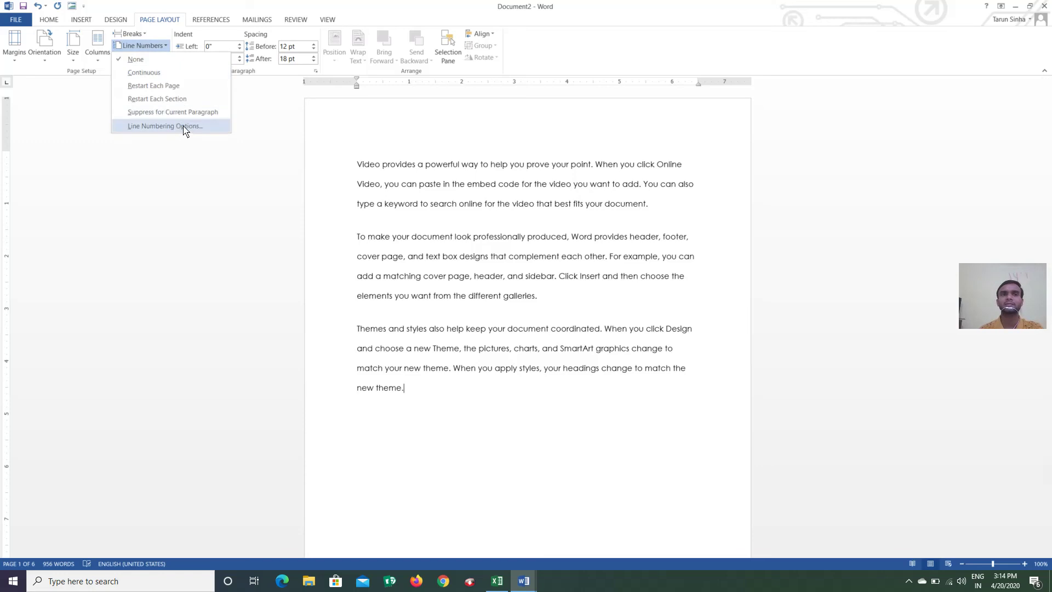
pyautogui.click(185, 127)
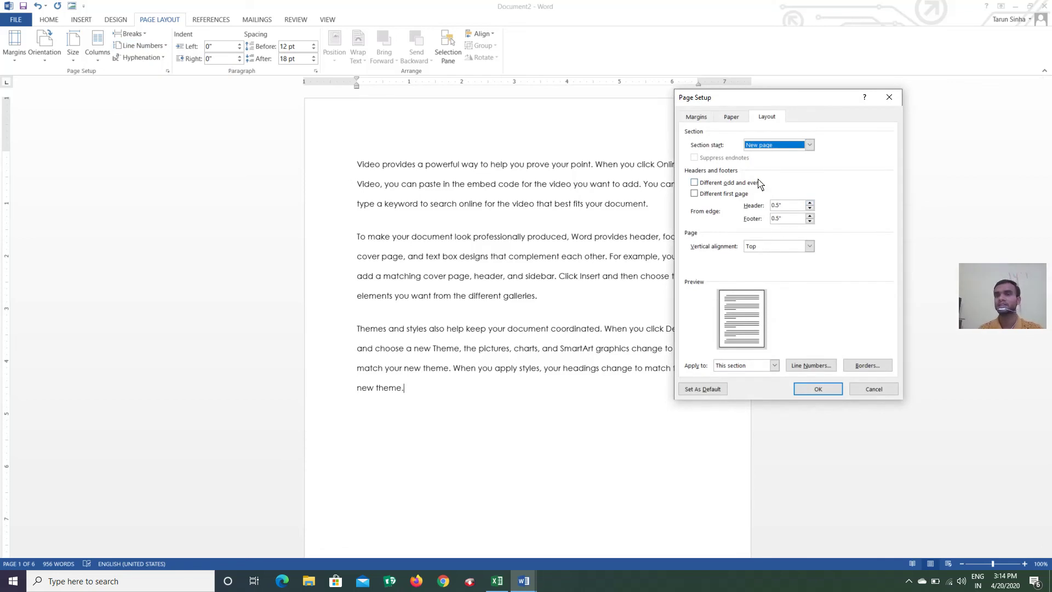
pyautogui.click(810, 146)
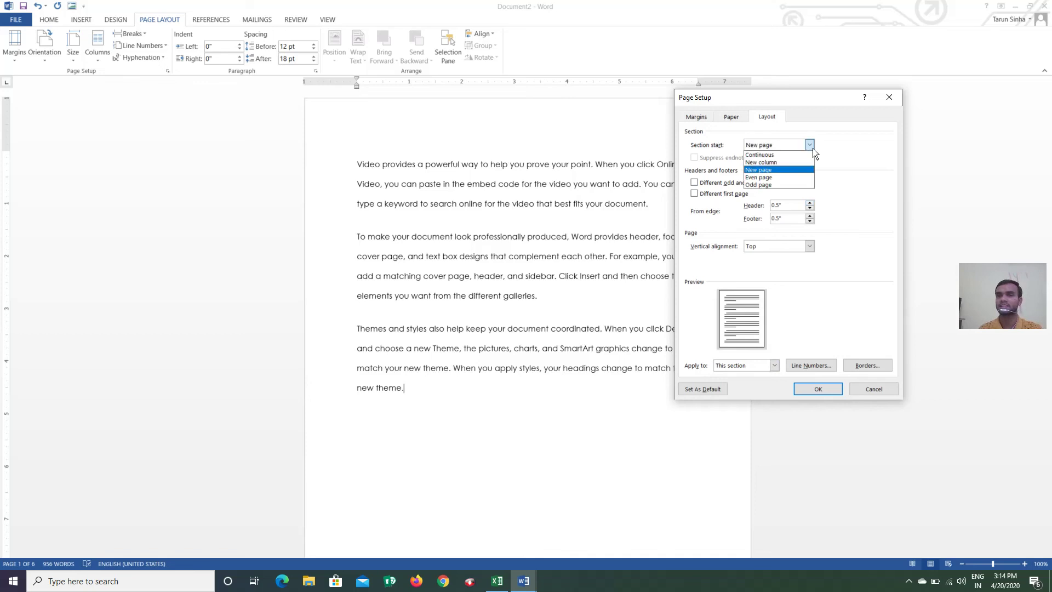
pyautogui.click(781, 170)
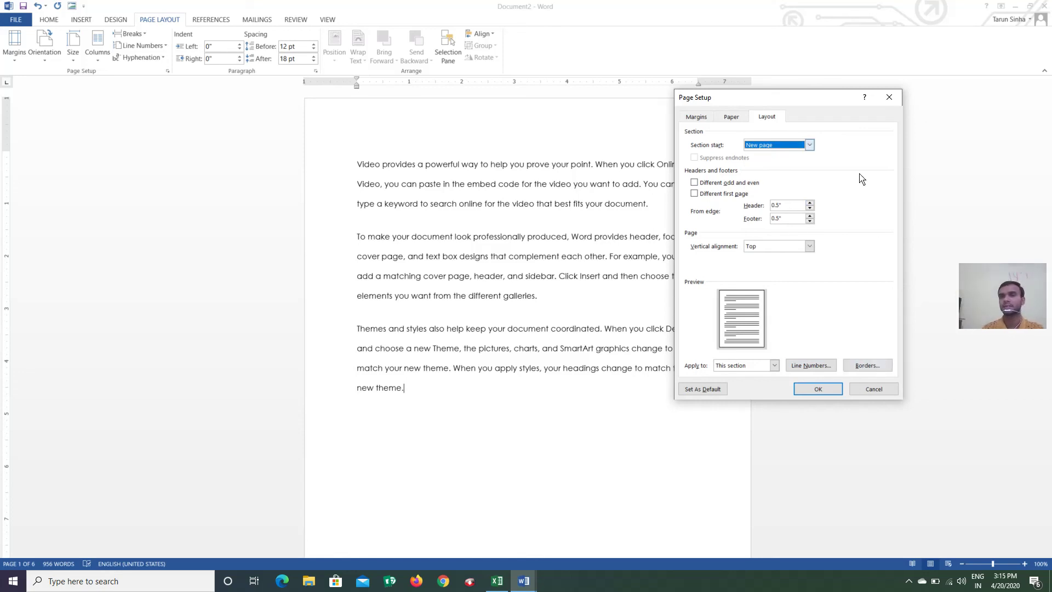
pyautogui.click(818, 389)
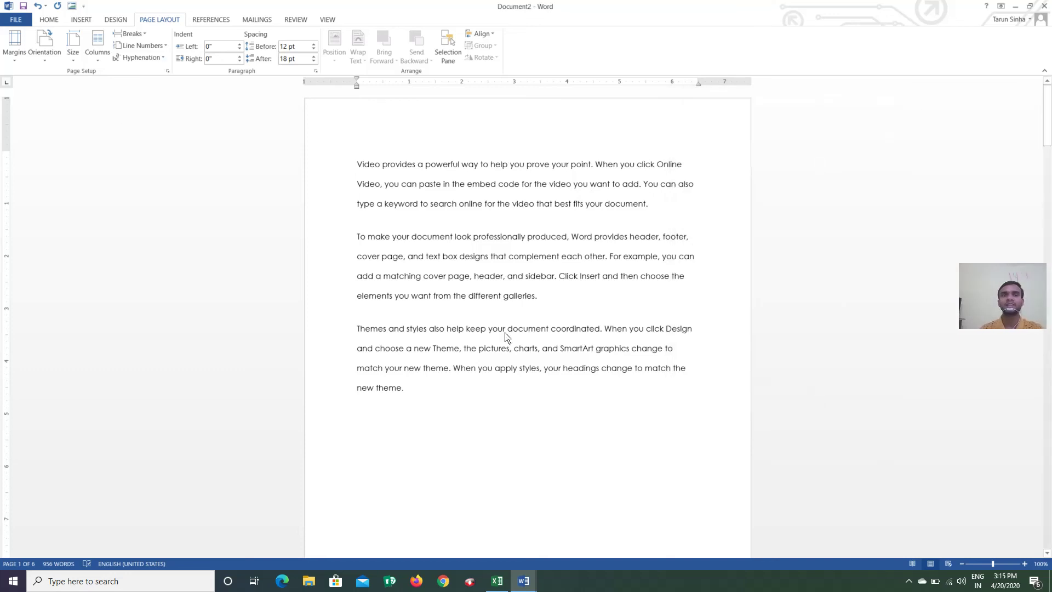
# In Document1, manually hyphenate the column text, accepting the breaks in provides, powerful, document and professionally, and skipping keyword and produced.
pyautogui.moveTo(531, 581)
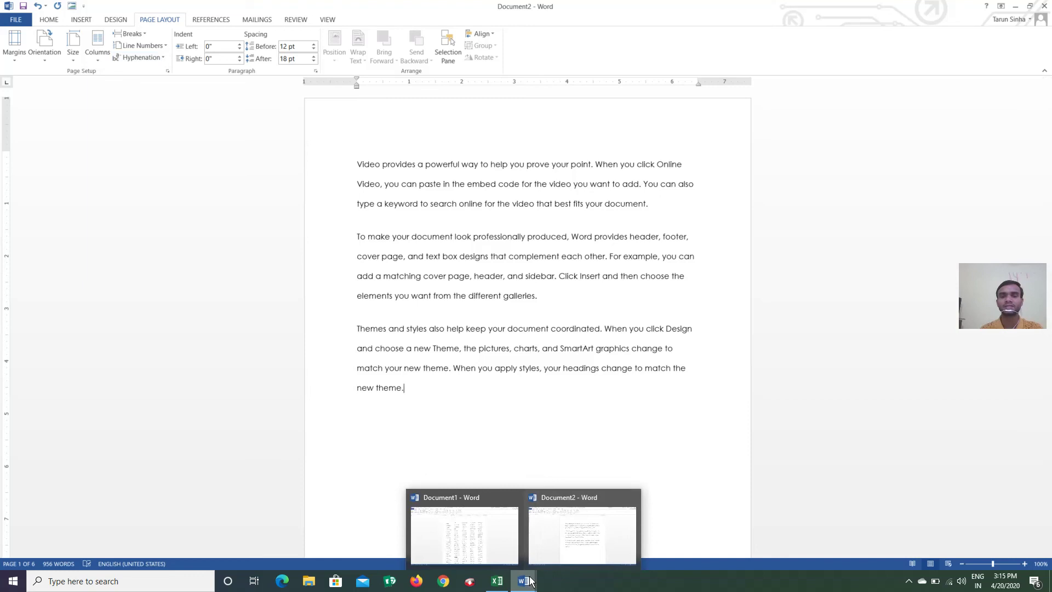
pyautogui.click(512, 546)
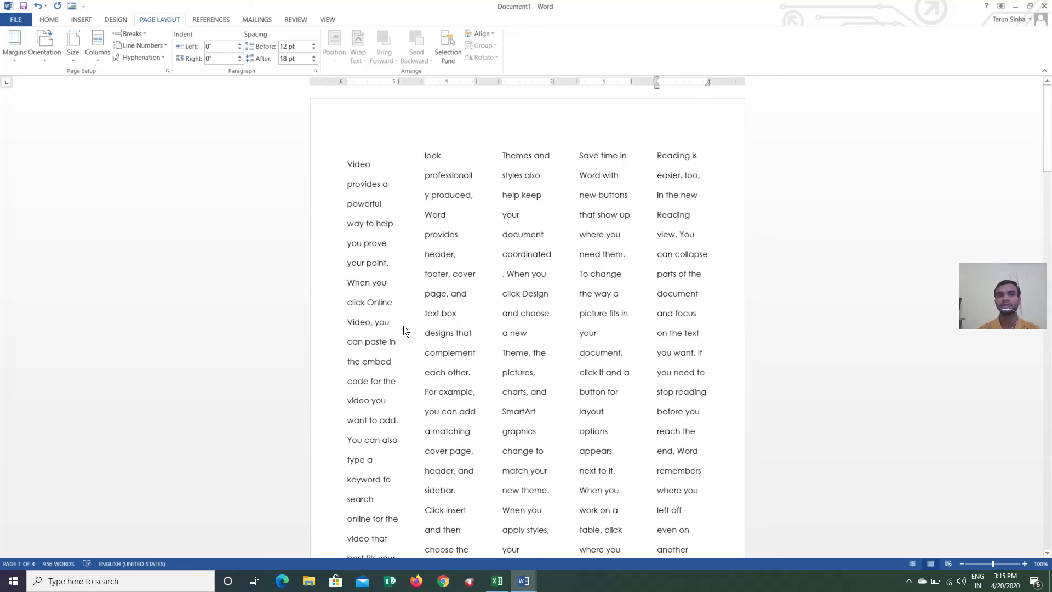
pyautogui.click(158, 62)
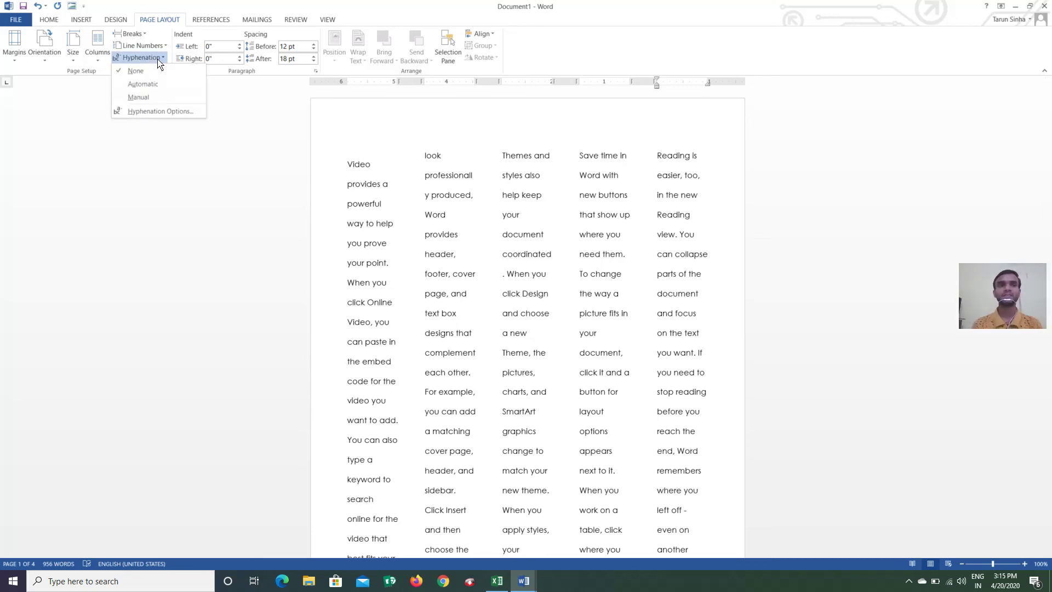
pyautogui.click(157, 98)
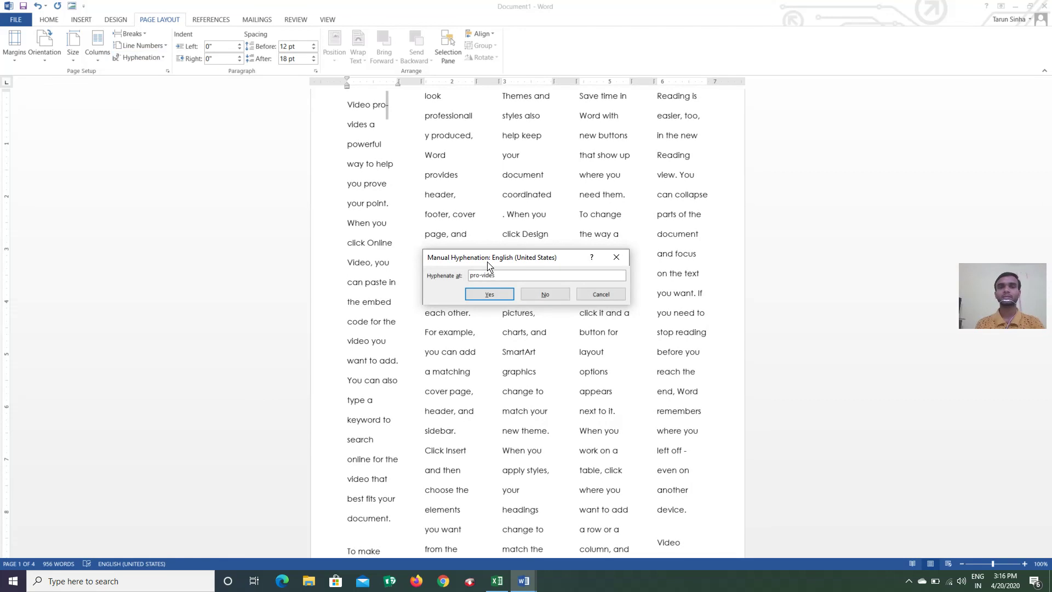
pyautogui.click(490, 296)
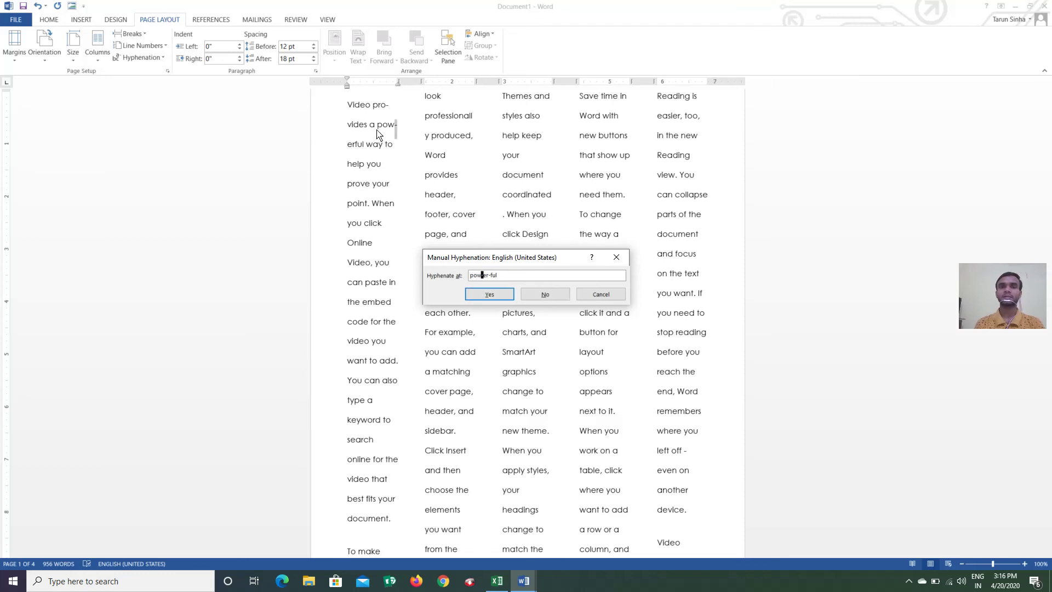
pyautogui.click(490, 294)
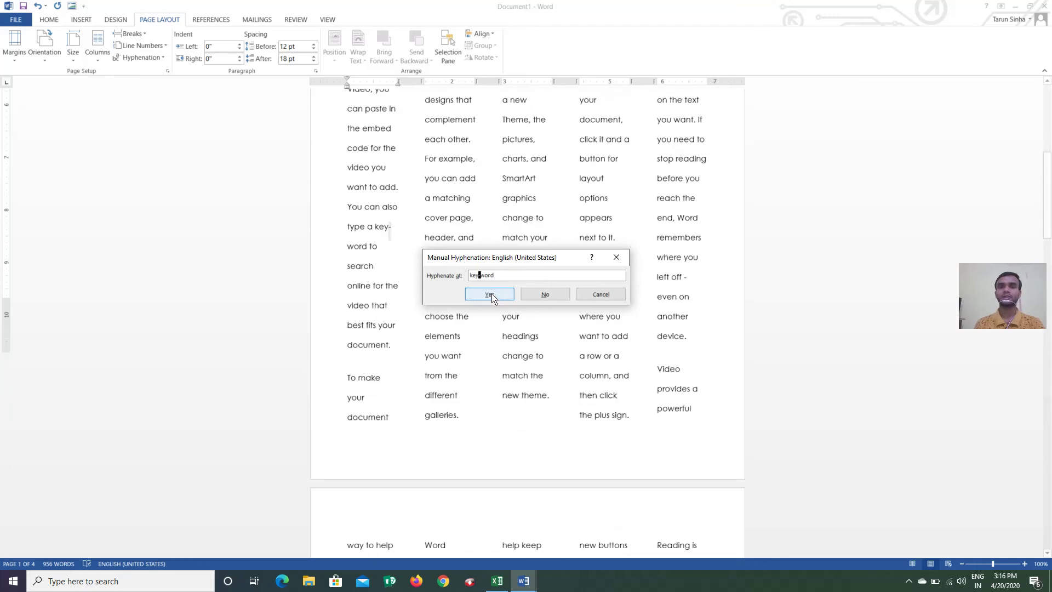
pyautogui.click(542, 299)
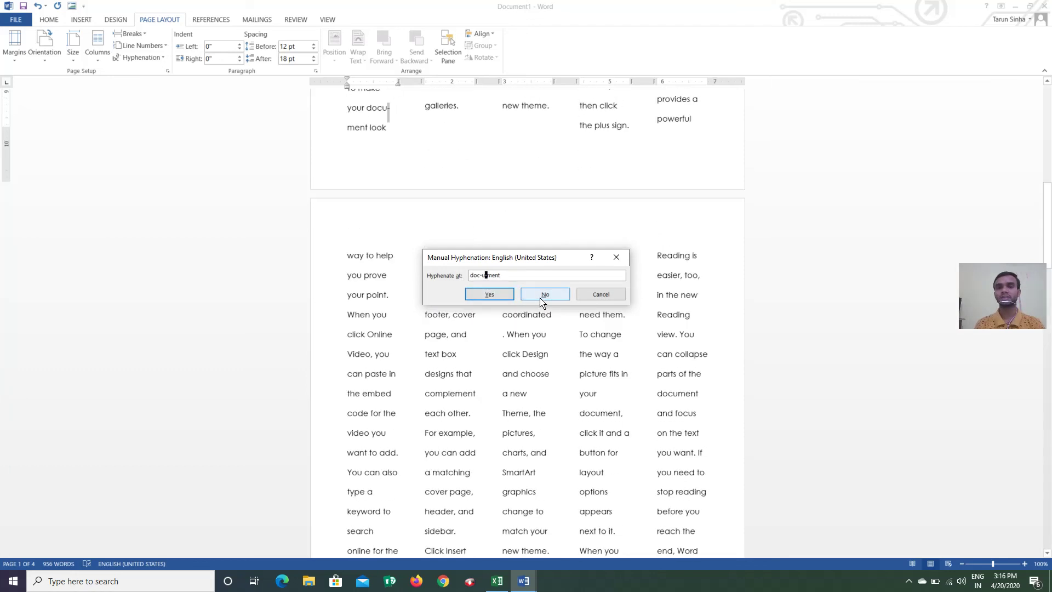
pyautogui.click(489, 296)
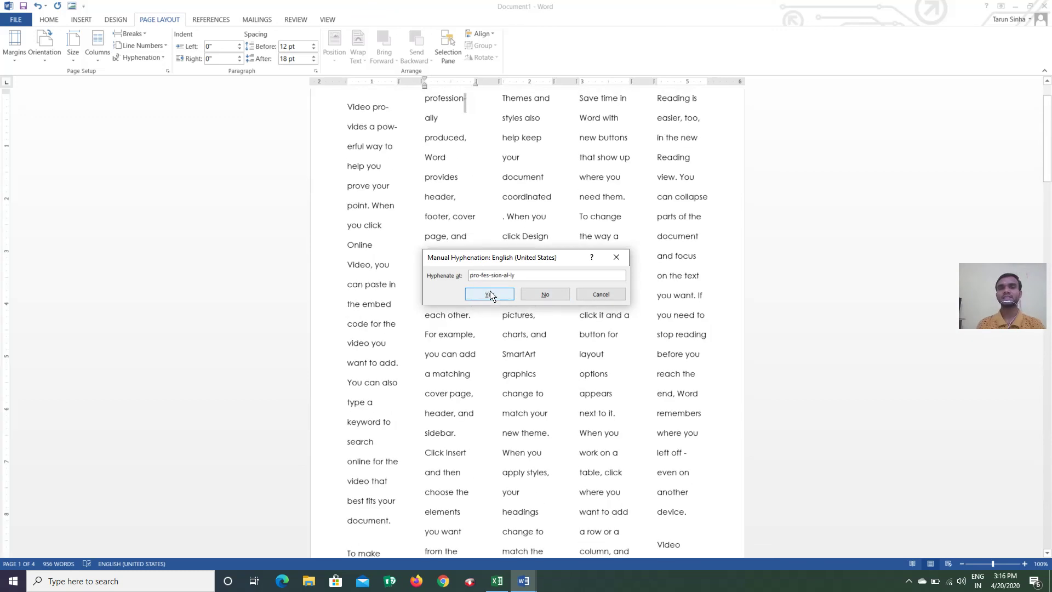
pyautogui.click(489, 296)
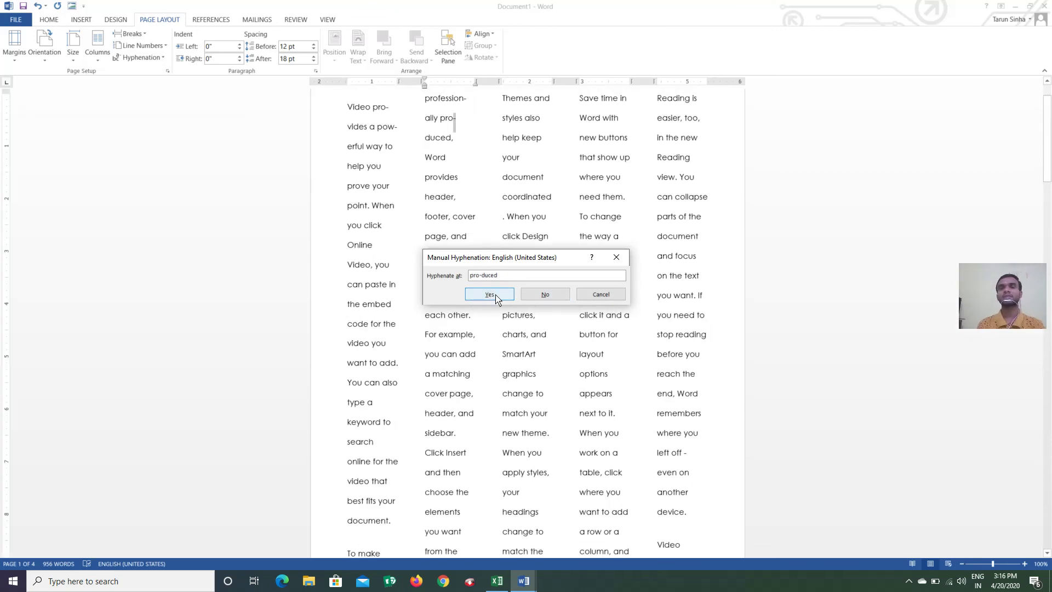
pyautogui.click(545, 295)
pyautogui.click(600, 295)
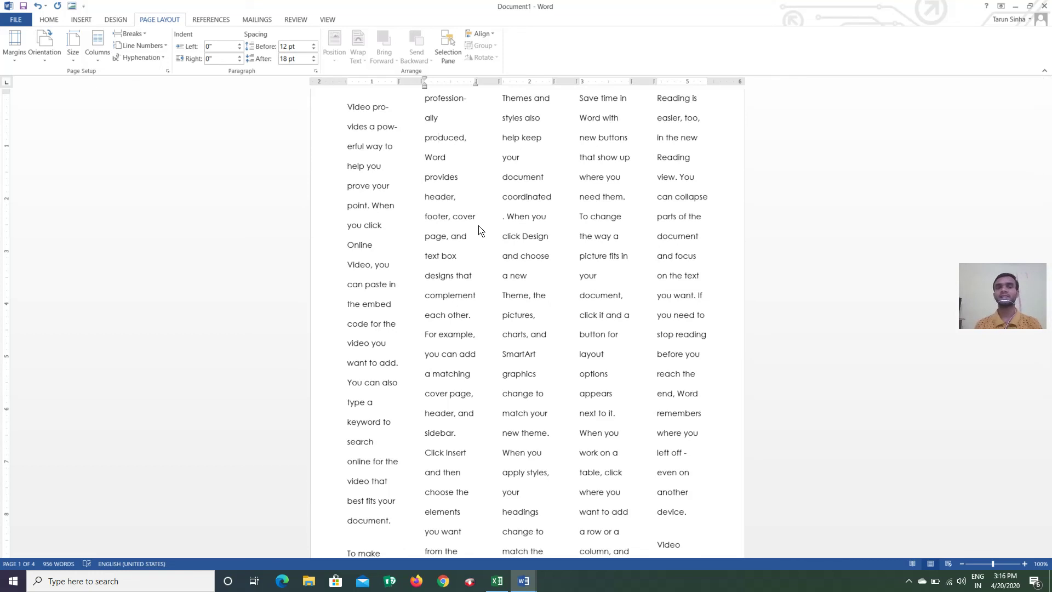
# Turn on automatic hyphenation for the five-column text.
pyautogui.click(144, 57)
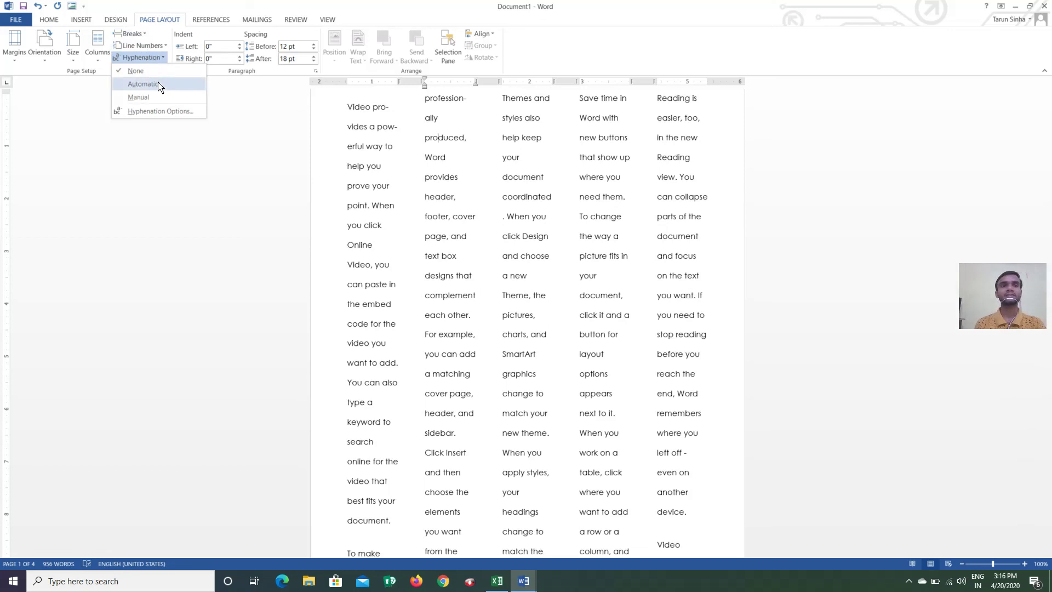
pyautogui.click(144, 84)
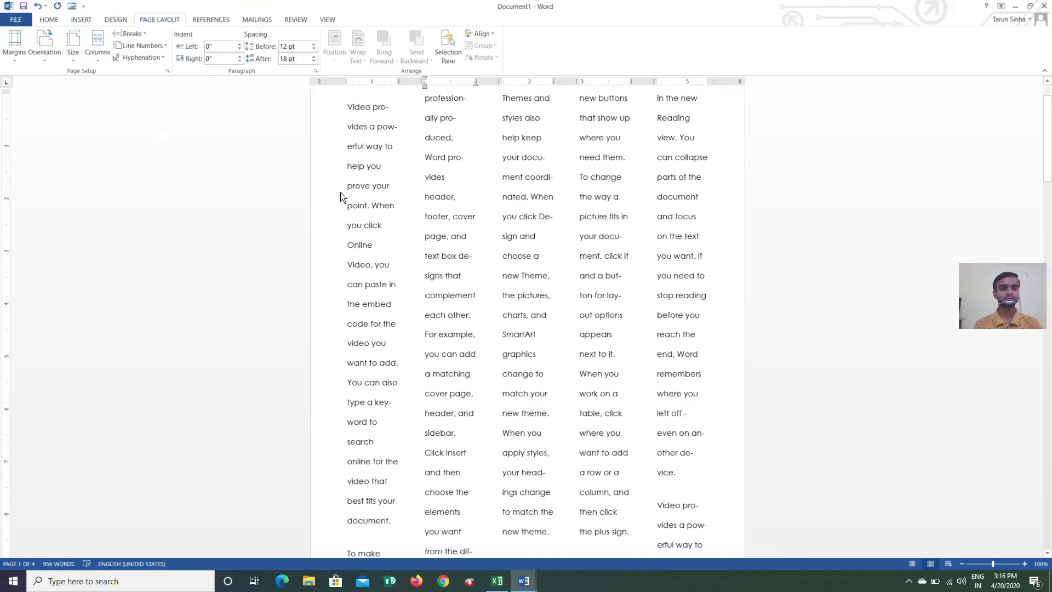
# Undo the hyphenation and the earlier column layouts until the text is back in a single column.
pyautogui.hotkey('ctrl', 'z')
pyautogui.hotkey('ctrl', 'z')
pyautogui.hotkey('ctrl', 'z')
pyautogui.hotkey('ctrl', 'z')
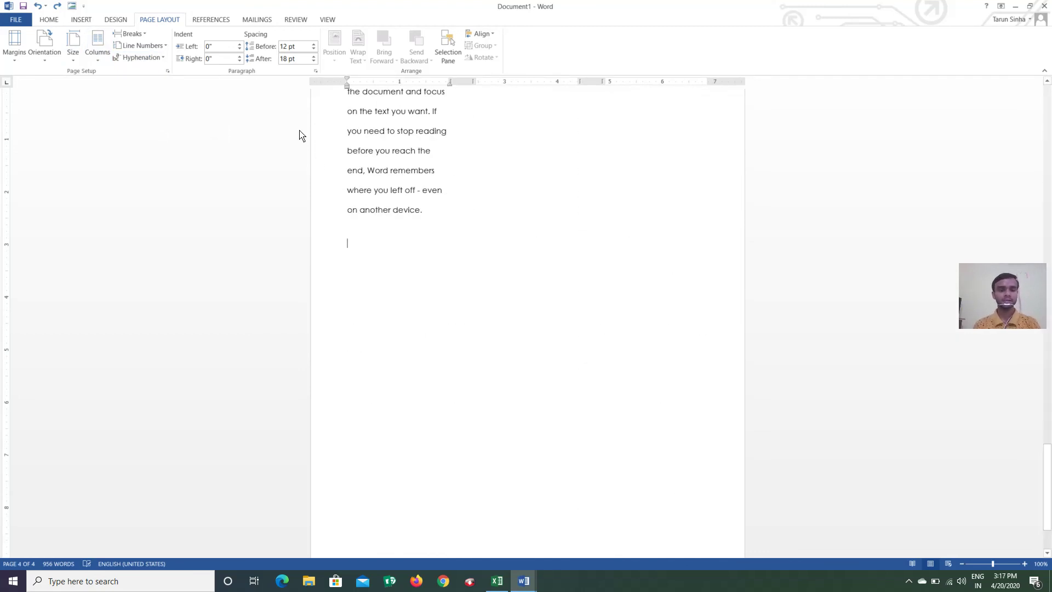
pyautogui.hotkey('ctrl', 'z')
pyautogui.hotkey('ctrl', 'z')
pyautogui.hotkey('ctrl', 'z')
pyautogui.hotkey('ctrl', 'z')
pyautogui.hotkey('ctrl', 'z')
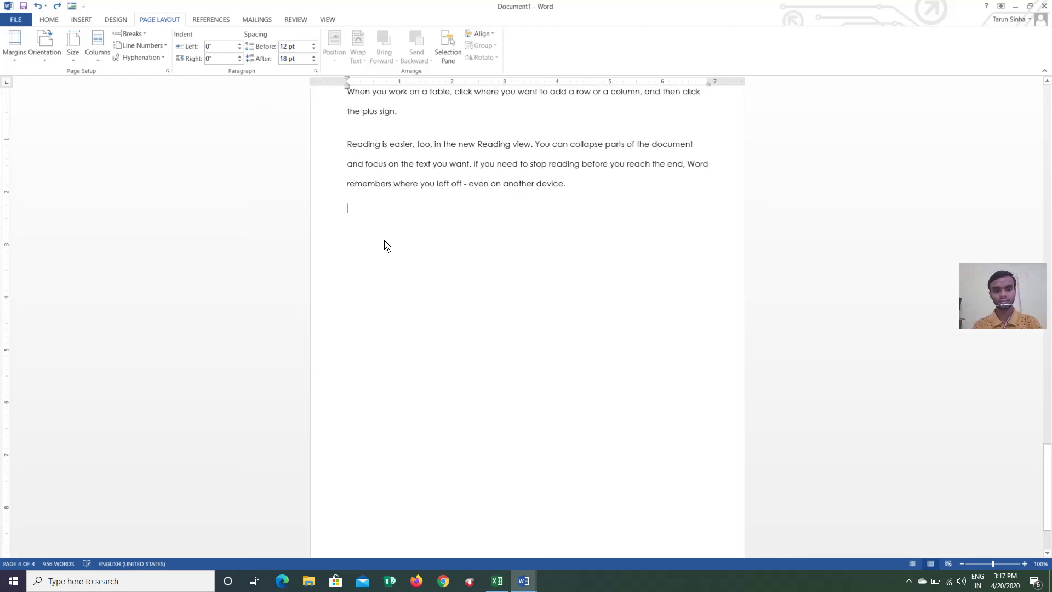
# Undo the remaining page layout changes and the generated sample text, back to the unexpanded =RAND(20) formula.
pyautogui.hotkey('ctrl', 'y')
pyautogui.hotkey('ctrl', 'y')
pyautogui.hotkey('ctrl', 'y')
pyautogui.hotkey('ctrl', 'y')
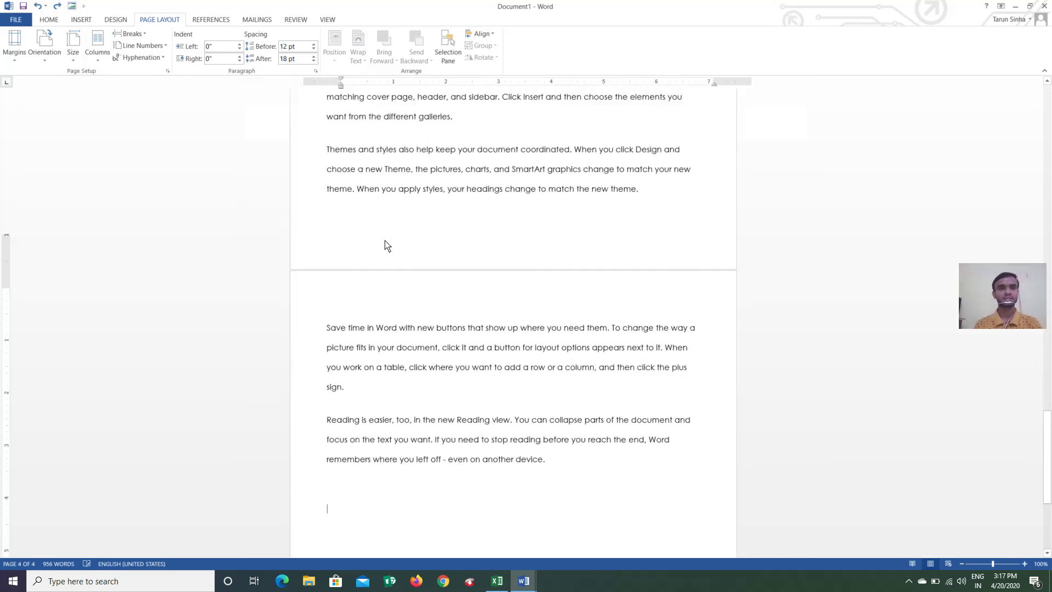
pyautogui.hotkey('ctrl', 'z')
pyautogui.hotkey('ctrl', 'z')
pyautogui.hotkey('ctrl', 'z')
pyautogui.hotkey('ctrl', 'z')
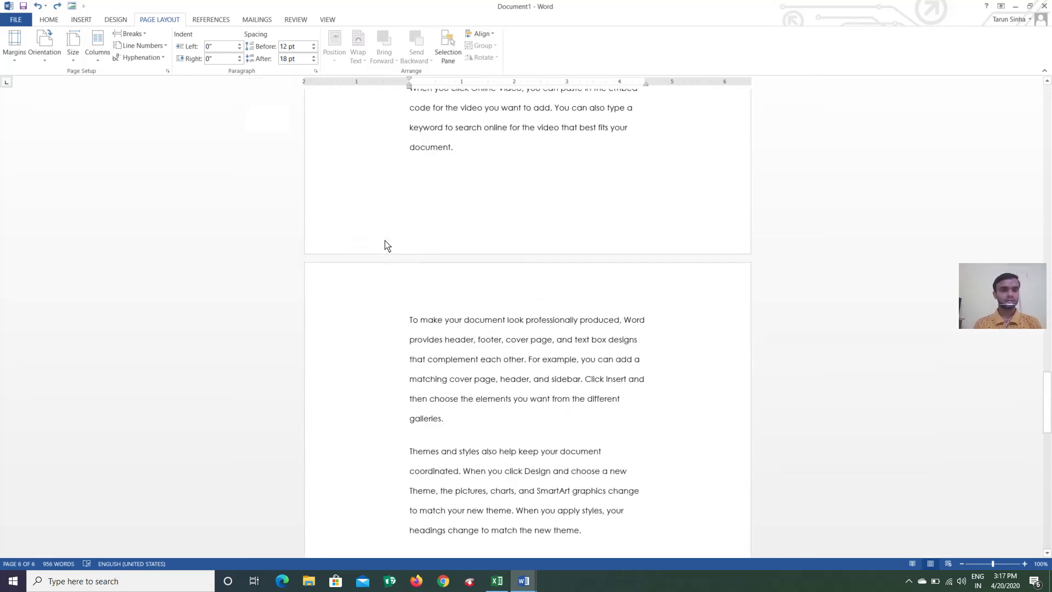
pyautogui.hotkey('ctrl', 'z')
pyautogui.hotkey('ctrl', 'z')
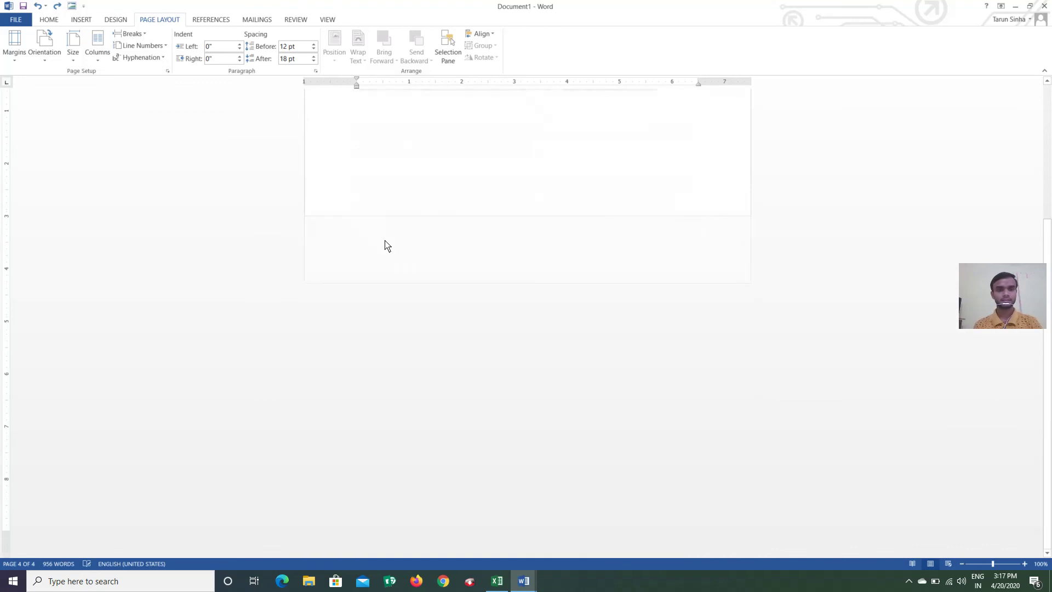
# Clear the leftover formula line and generate the sample text again with =RAND(20).
pyautogui.click(424, 169)
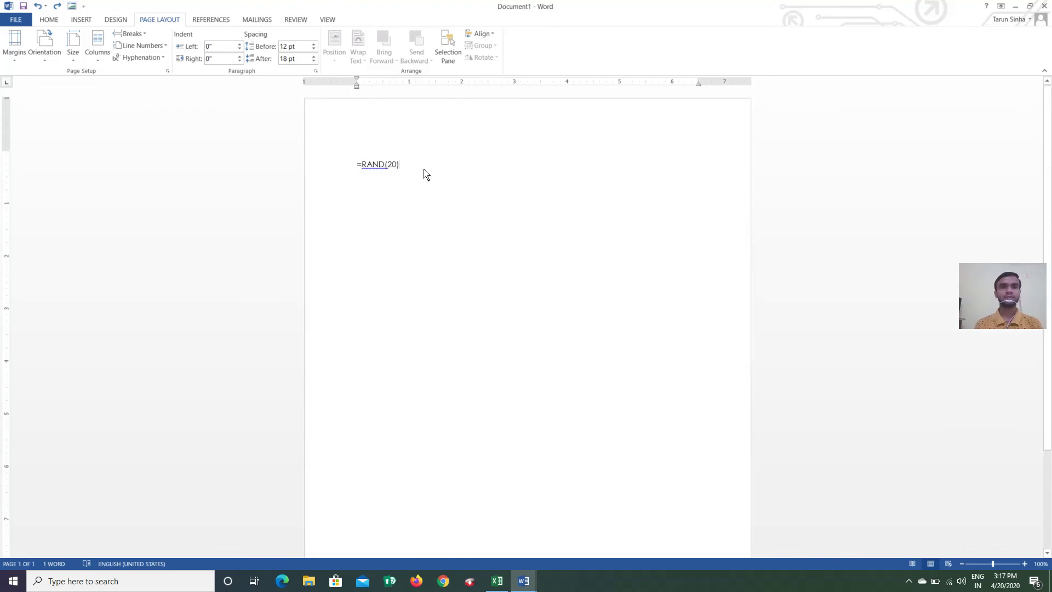
pyautogui.press('BackSpace')
pyautogui.press('BackSpace')
pyautogui.press('BackSpace')
pyautogui.press('BackSpace')
pyautogui.press('BackSpace')
pyautogui.press('BackSpace')
pyautogui.press('BackSpace')
pyautogui.press('BackSpace')
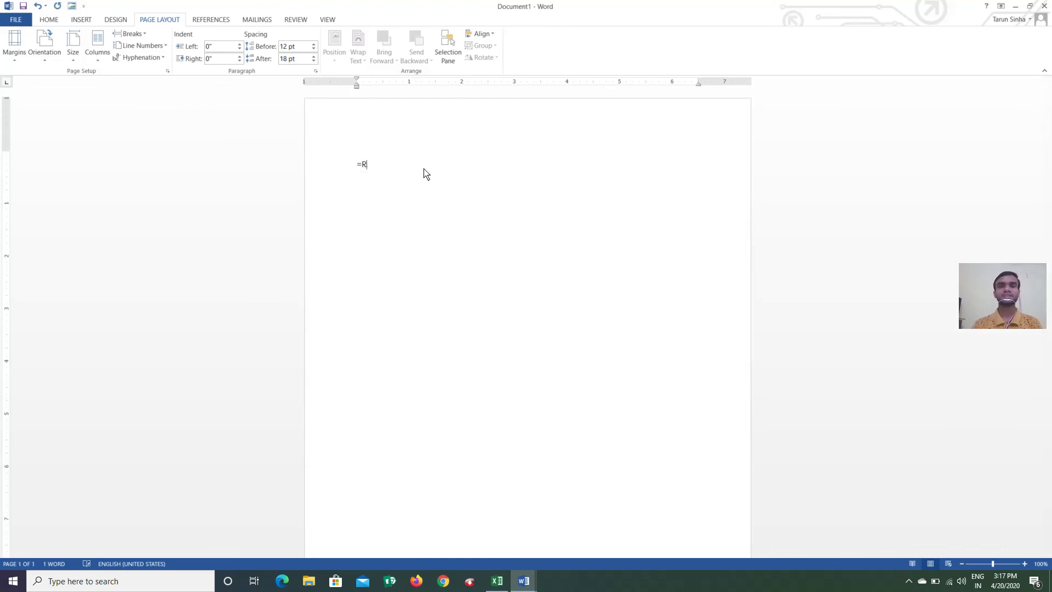
pyautogui.press('BackSpace')
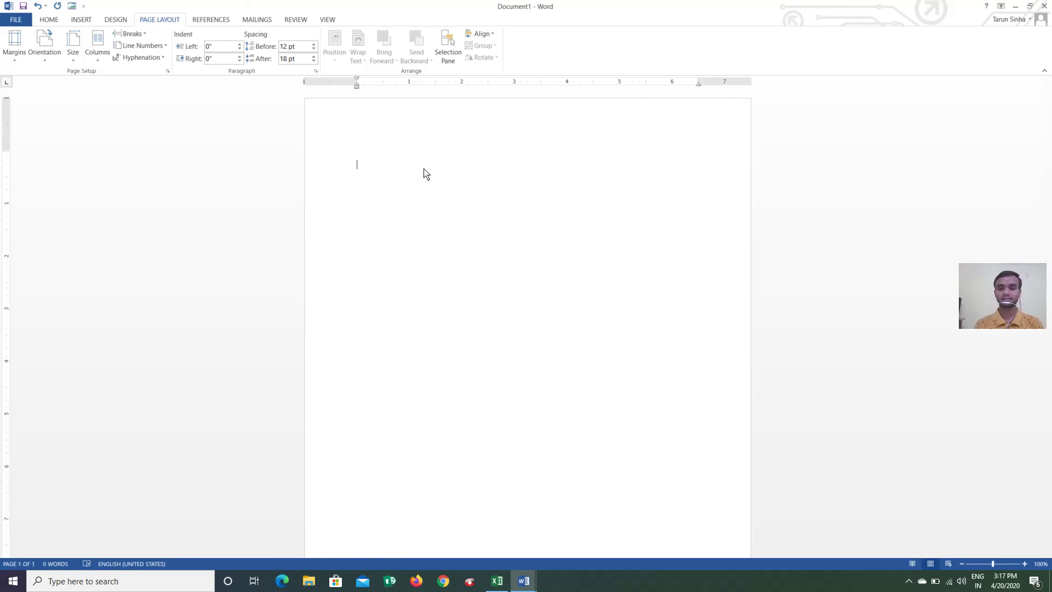
pyautogui.write('=RAND')
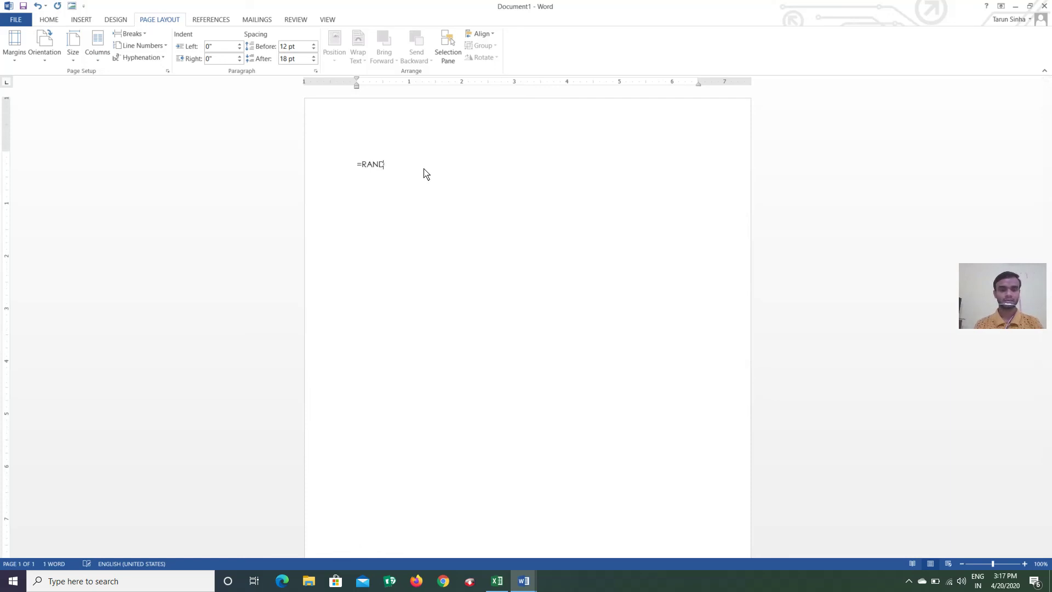
pyautogui.write('(20')
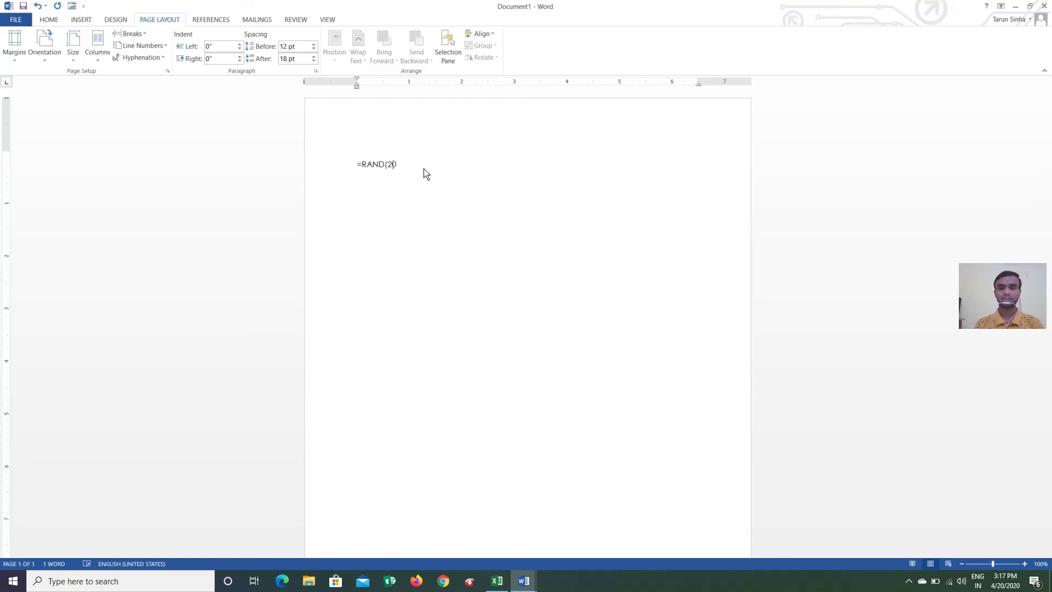
pyautogui.write(')')
pyautogui.press('Return')
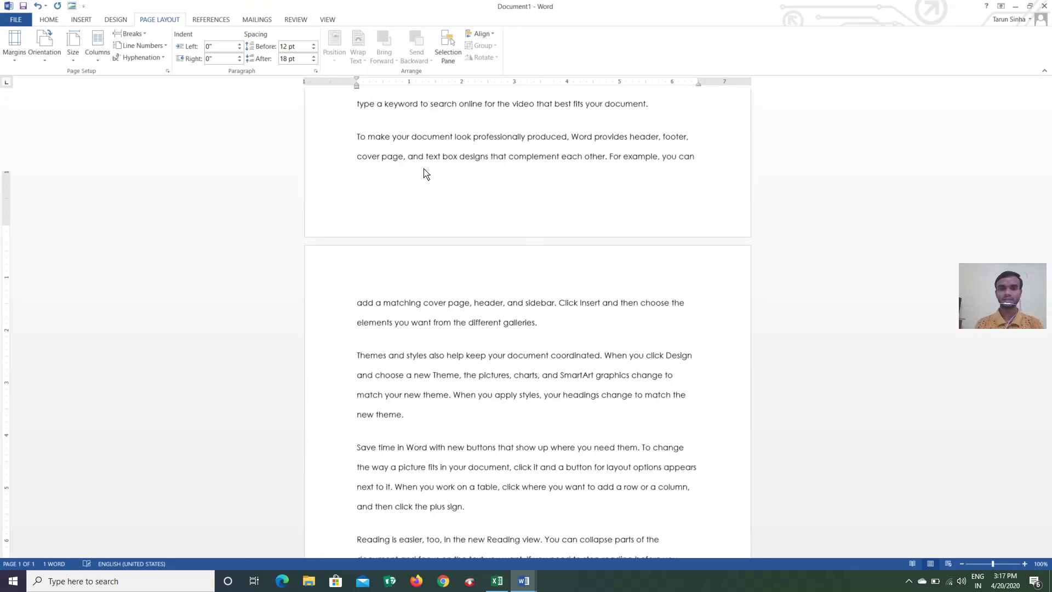
# Insert an empty paragraph after the first paragraph on page 1.
pyautogui.scroll(14, 332, 159)
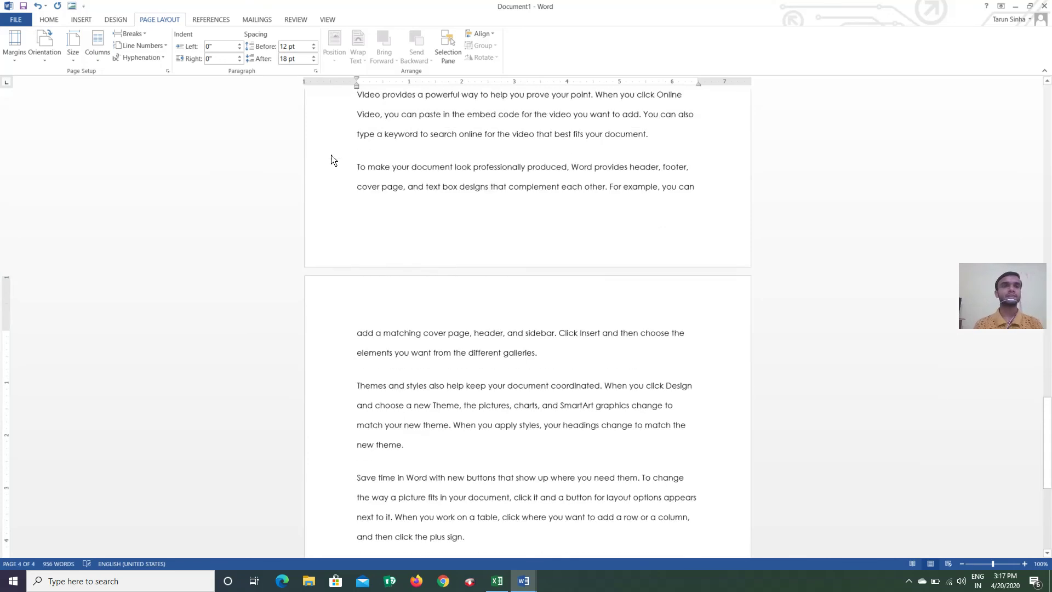
pyautogui.scroll(15, 402, 175)
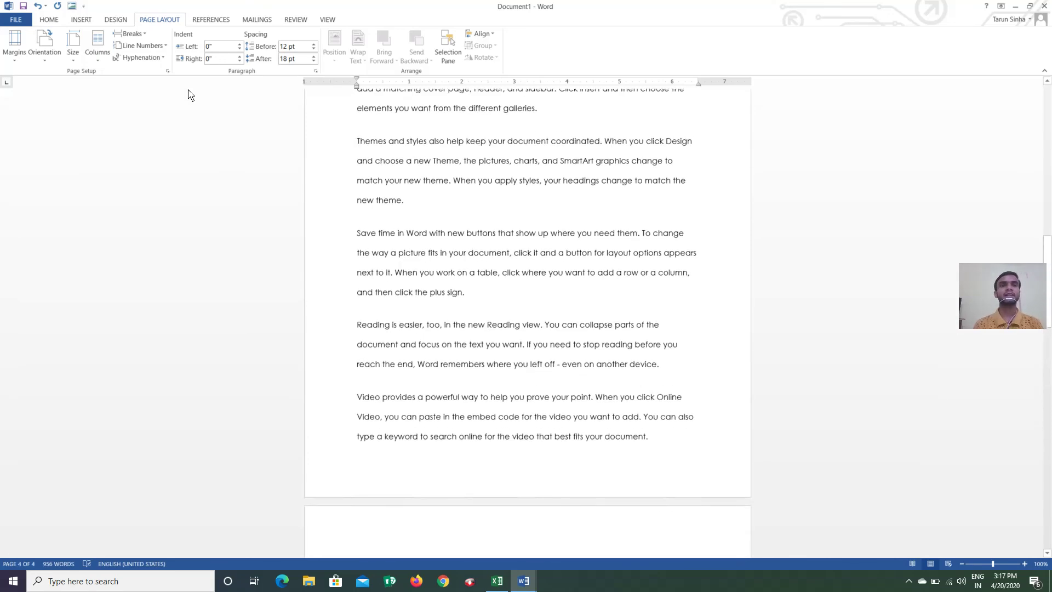
pyautogui.scroll(5, 408, 218)
pyautogui.scroll(-6, 409, 218)
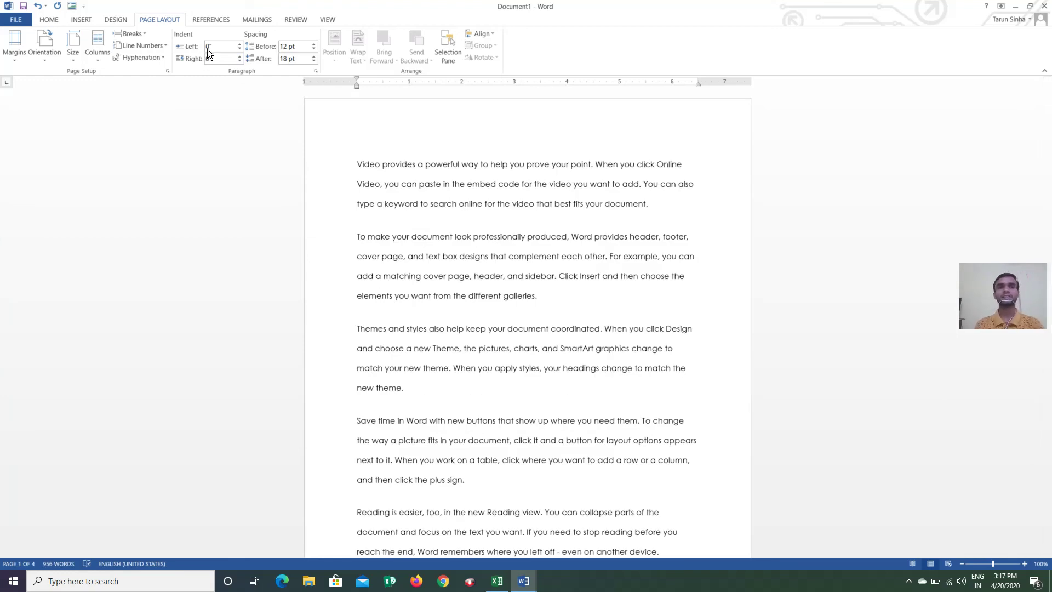
pyautogui.click(659, 211)
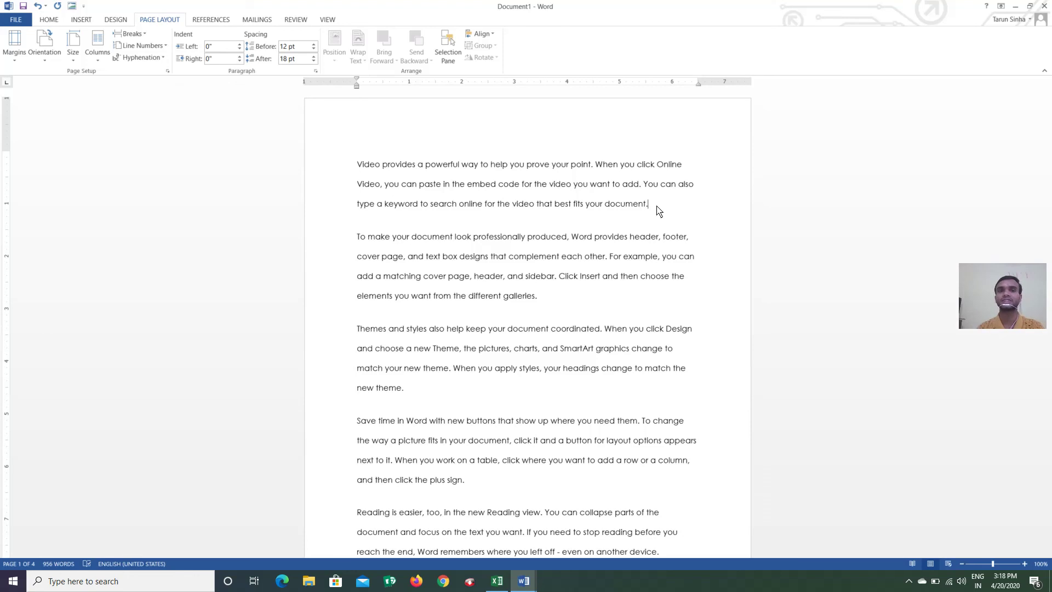
pyautogui.press('Return')
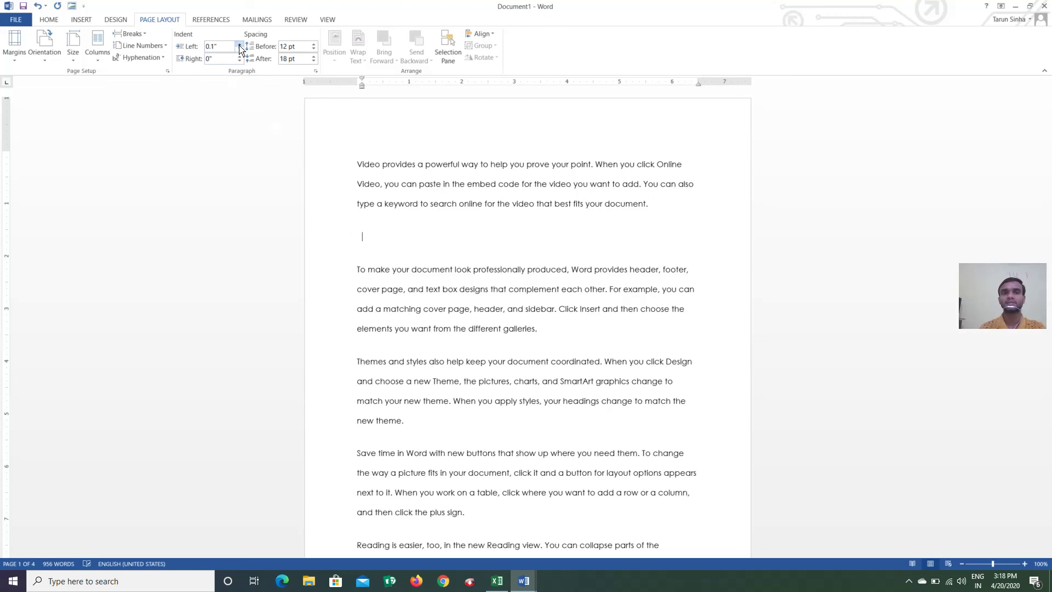
# Set the left indent of the new empty paragraph to 5.2".
pyautogui.click(239, 44)
pyautogui.click(240, 44)
pyautogui.click(239, 44)
pyautogui.click(240, 44)
pyautogui.click(240, 44)
pyautogui.click(239, 44)
pyautogui.click(239, 44)
pyautogui.click(240, 44)
pyautogui.click(240, 44)
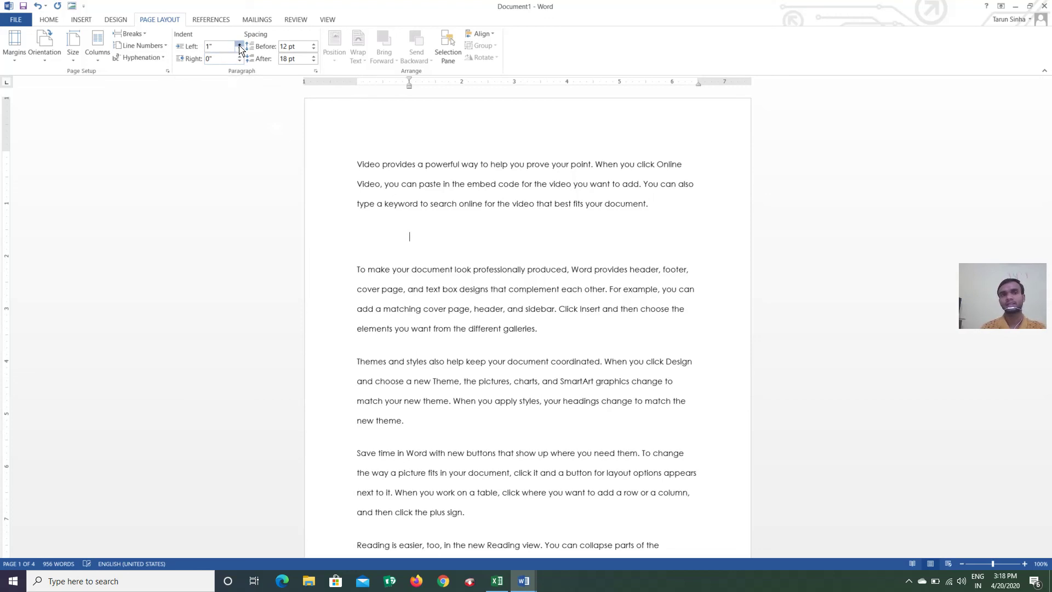
pyautogui.click(239, 44)
pyautogui.click(239, 43)
pyautogui.click(239, 44)
pyautogui.click(239, 44)
pyautogui.click(239, 44)
pyautogui.click(239, 44)
pyautogui.click(240, 44)
pyautogui.click(239, 44)
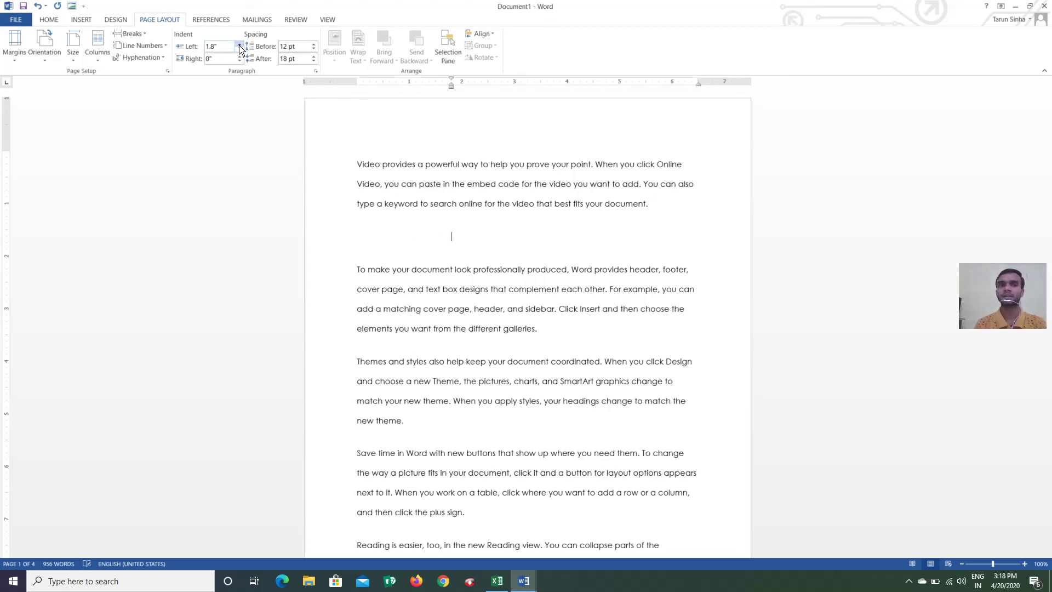
pyautogui.click(239, 44)
pyautogui.click(239, 44)
pyautogui.click(239, 44)
pyautogui.click(239, 44)
pyautogui.click(239, 44)
pyautogui.click(239, 44)
pyautogui.click(239, 44)
pyautogui.click(239, 45)
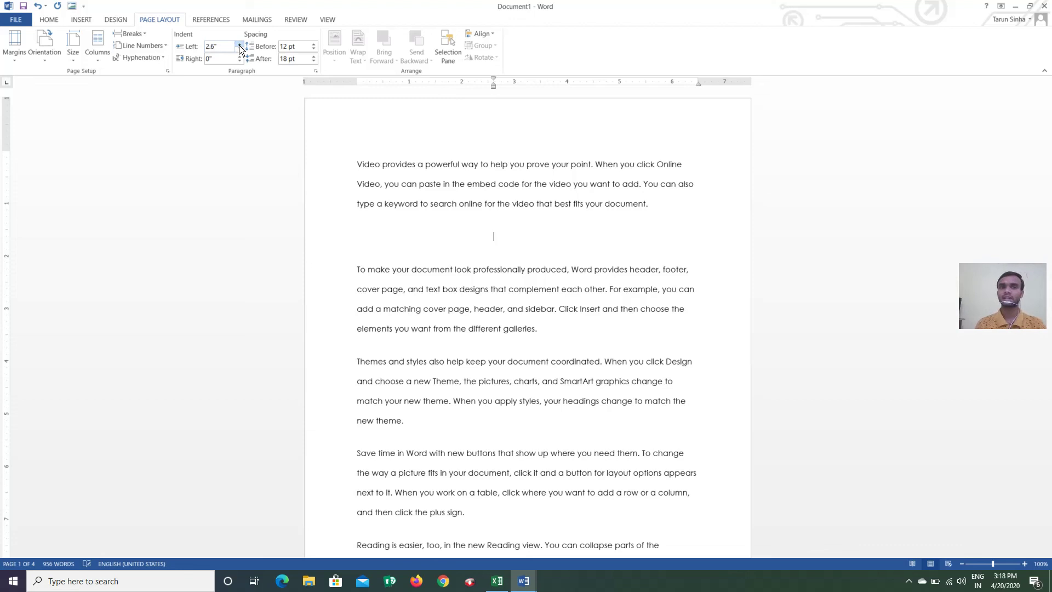
pyautogui.click(239, 44)
pyautogui.click(240, 44)
pyautogui.click(239, 44)
pyautogui.click(239, 44)
pyautogui.click(239, 44)
pyautogui.click(239, 44)
pyautogui.click(240, 44)
pyautogui.click(240, 44)
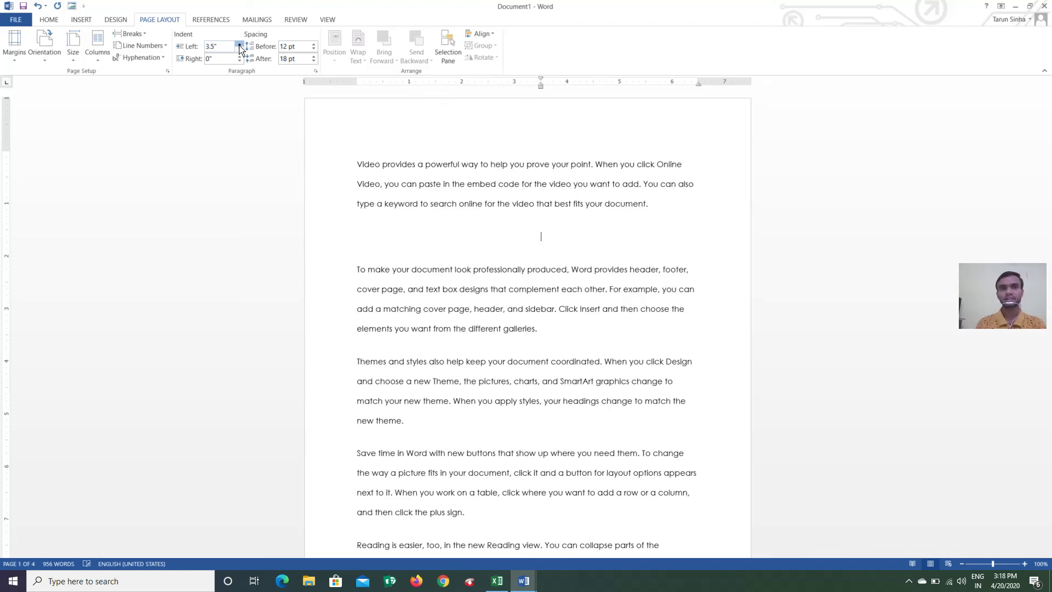
pyautogui.click(239, 45)
pyautogui.click(240, 45)
pyautogui.click(239, 45)
pyautogui.click(240, 44)
pyautogui.click(239, 45)
pyautogui.moveTo(239, 47); pyautogui.dragTo(239, 47)
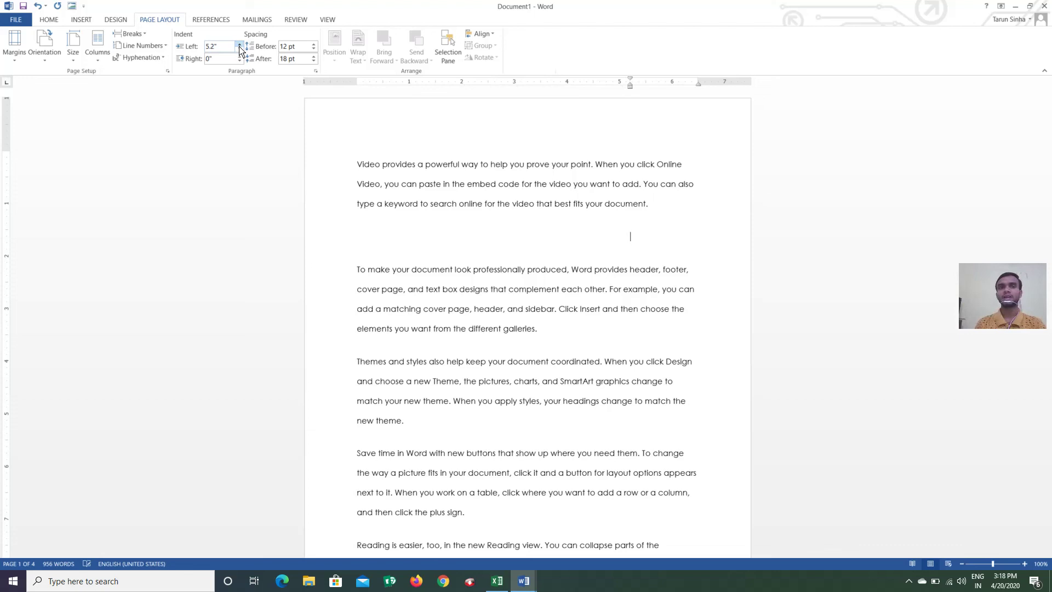
# Enter the filler text "DJKHSKJDHGLSKJHGLSJDFLGJKSDBFJKGSJDFGJSHDFGSDFG" in the indented paragraph.
pyautogui.write('DJKHSKJDHGLSKJH ')
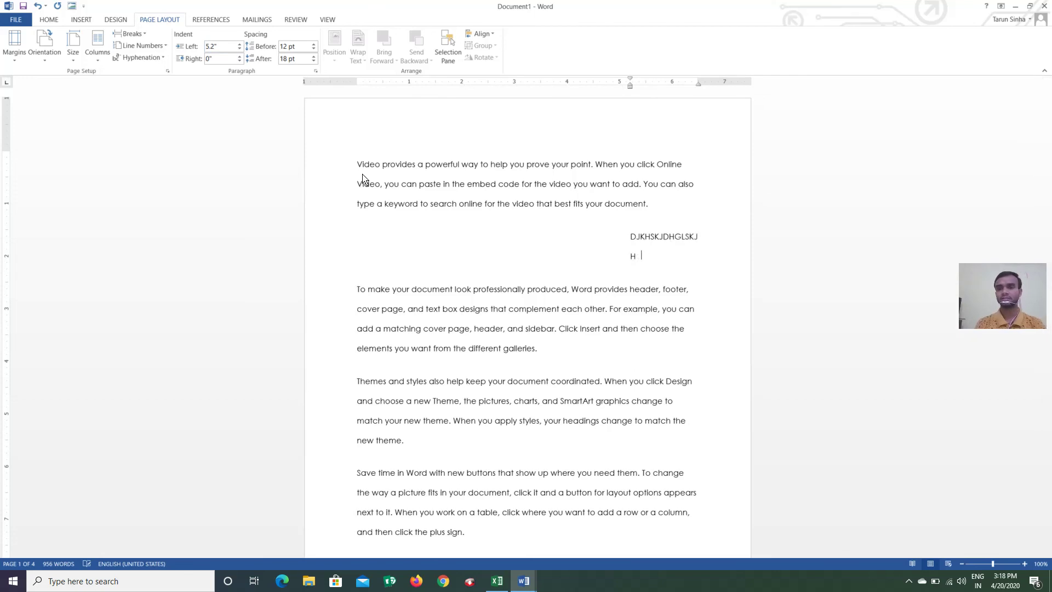
pyautogui.write('GLSJDFLGJKSDBFJKGSJDFGJSHDFGSDFG')
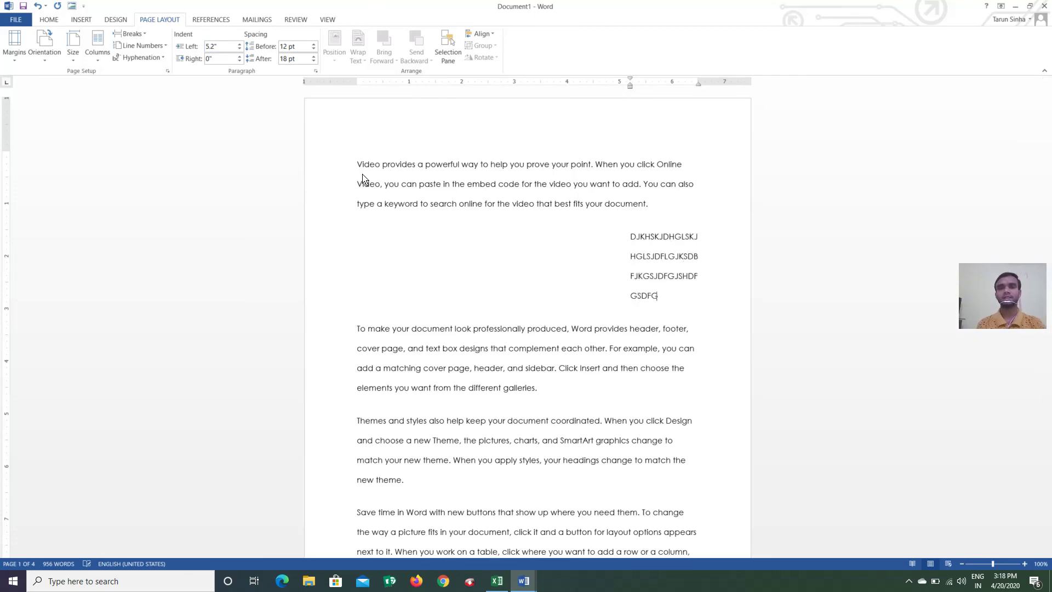
# Append "DFHDFGHDFGH" to the indented filler paragraph and set its right indent to 0.7".
pyautogui.write('DFHDFGH DFGH')
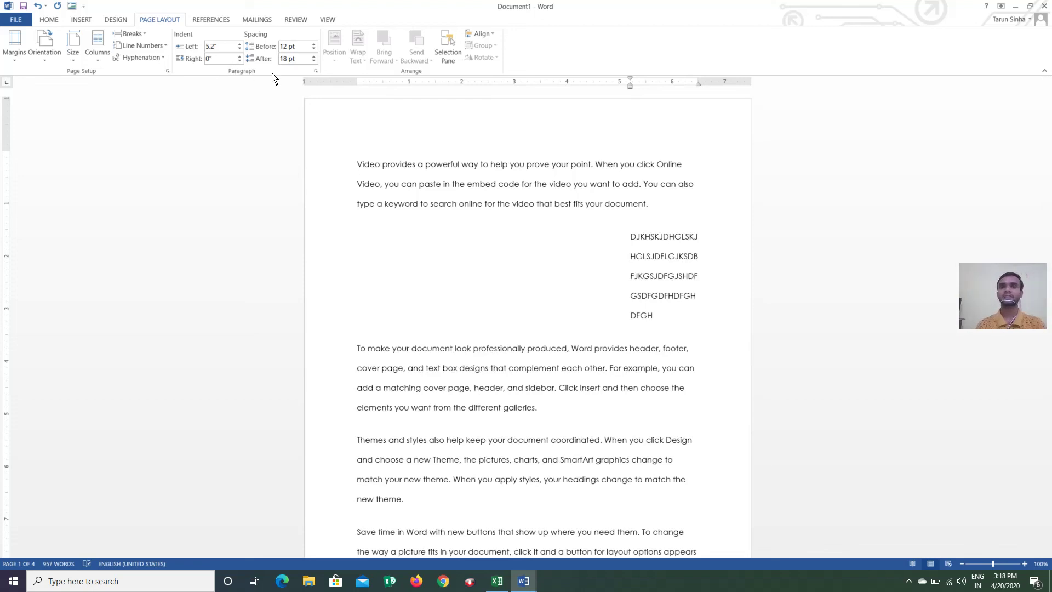
pyautogui.click(240, 55)
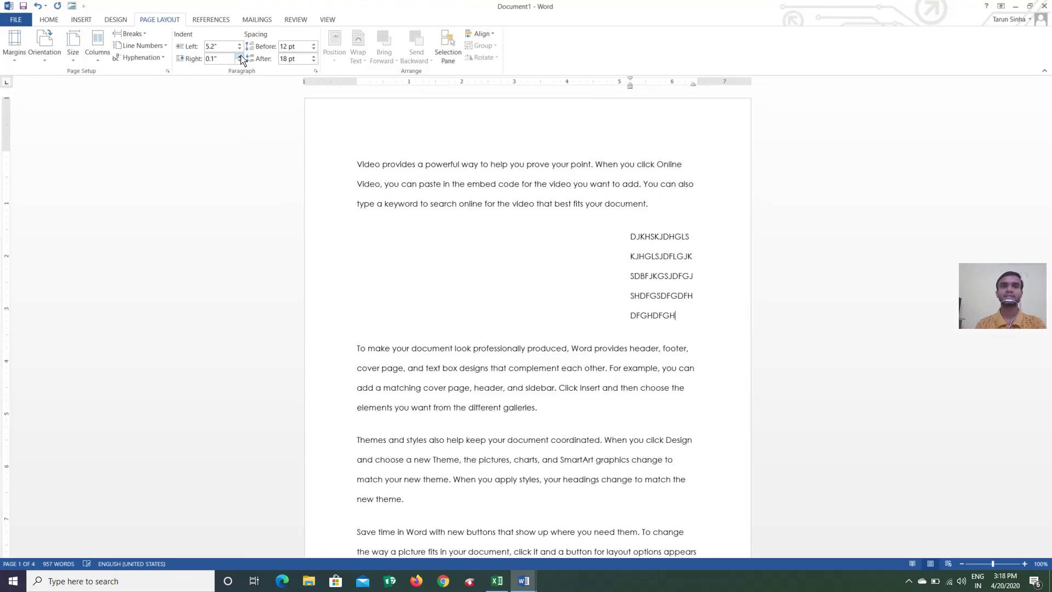
pyautogui.click(240, 56)
pyautogui.click(240, 56)
pyautogui.click(240, 55)
pyautogui.click(240, 56)
pyautogui.click(240, 56)
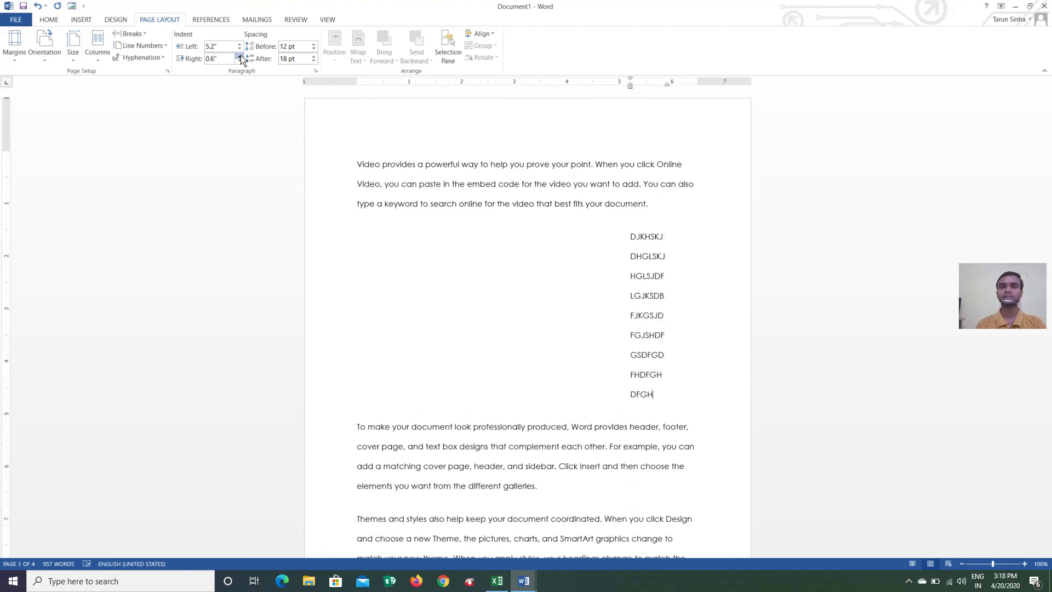
pyautogui.click(240, 56)
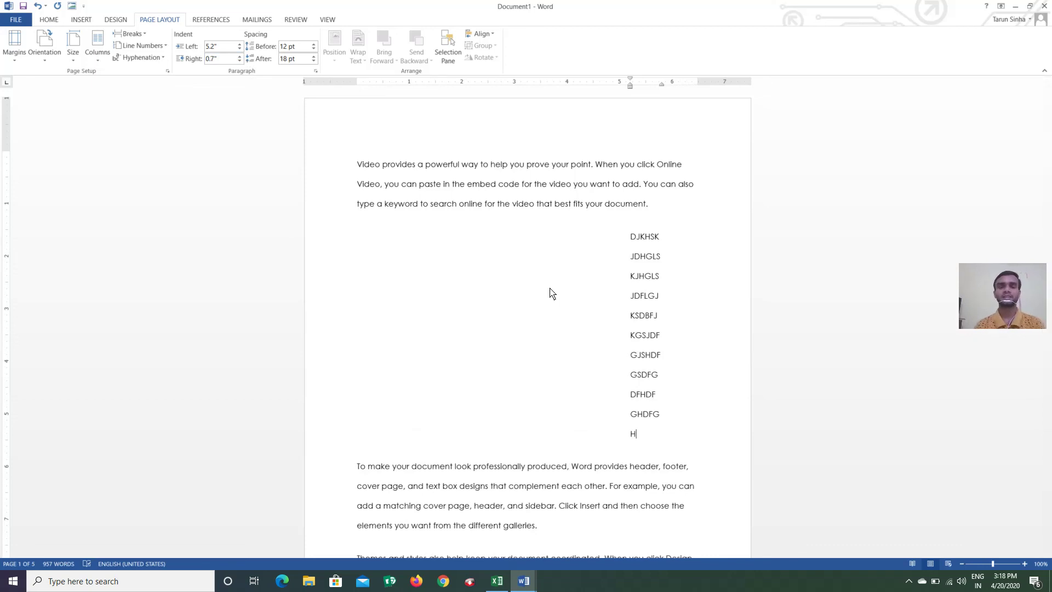
# Extend the filler paragraph with "FGSBJDFGHSJDFHBGJSDFHGSJDGHSJDFGHSJDFGHSJDFGHSJFSJDFHGSJHFGJHSFGJ".
pyautogui.write('GSBJ DFGHSJ DFHBGJ SDFHGS JDGHSJ DF')
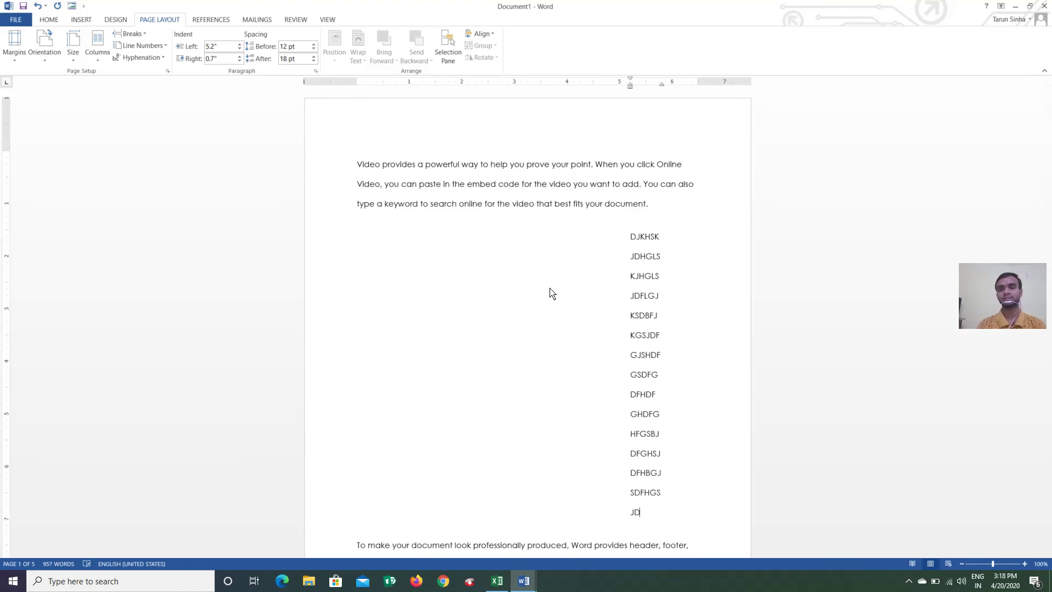
pyautogui.write('GHSJ DFGHSJ DFGHSJ F')
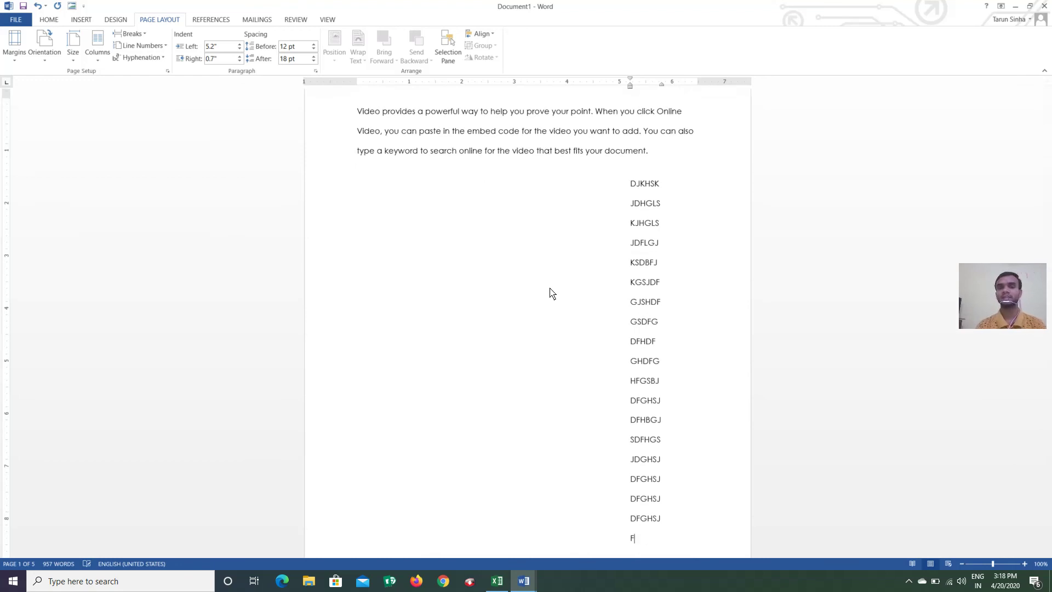
pyautogui.write('SJDFH GSJHFG JHSFGJ')
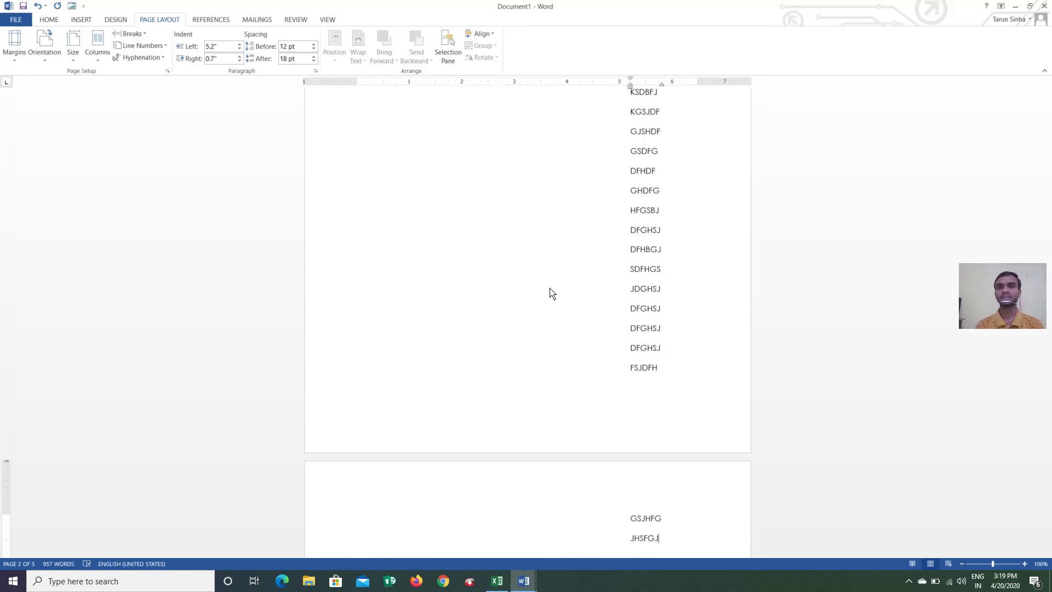
# Reduce the filler paragraph's left indent to 0".
pyautogui.scroll(4, 587, 275)
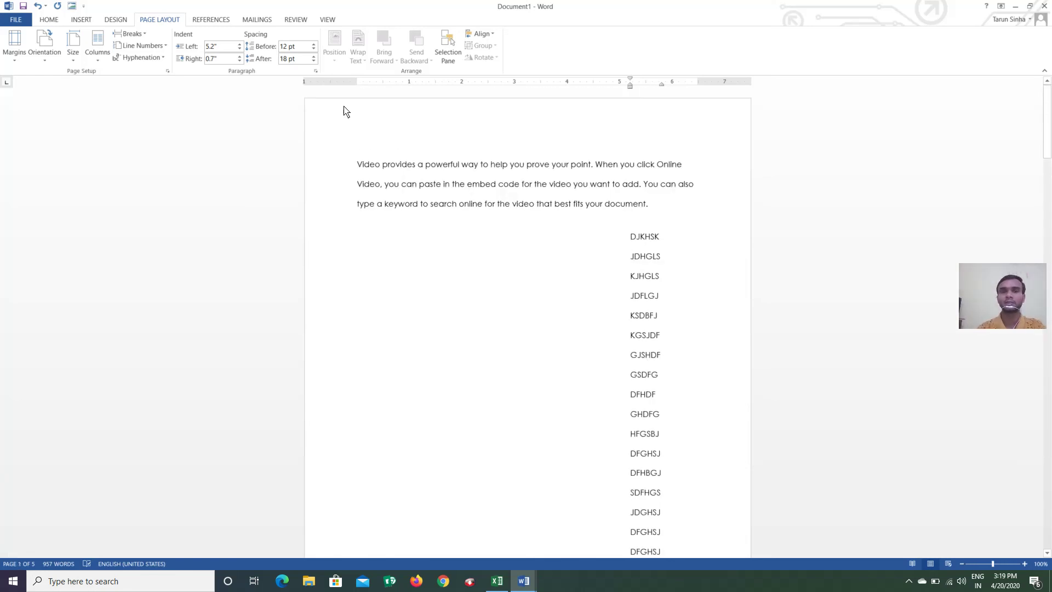
pyautogui.click(240, 49)
pyautogui.click(239, 49)
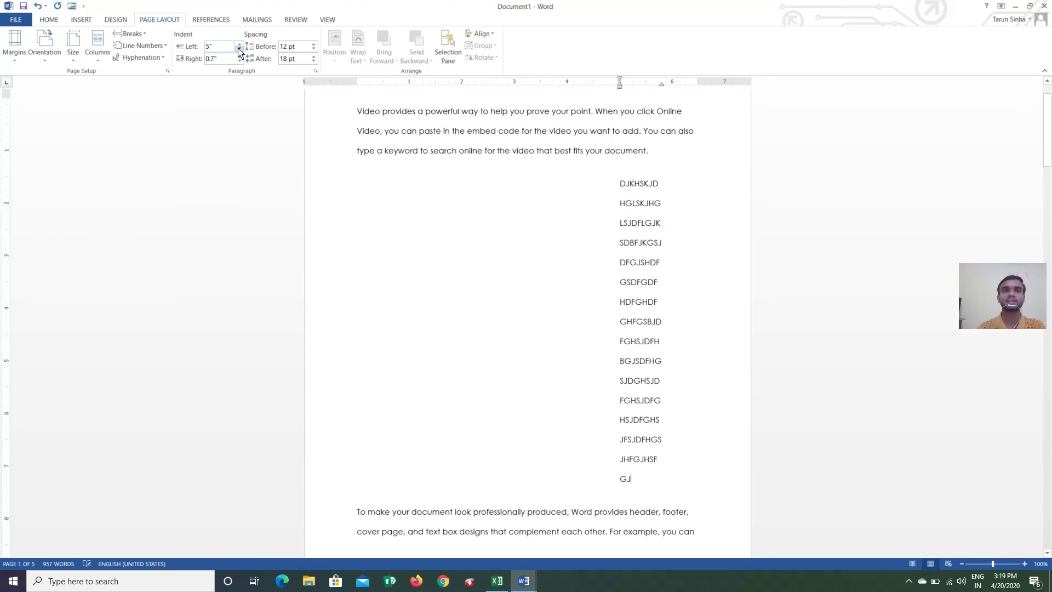
pyautogui.tripleClick(239, 49)
pyautogui.doubleClick(239, 49)
pyautogui.doubleClick(239, 49)
pyautogui.doubleClick(240, 49)
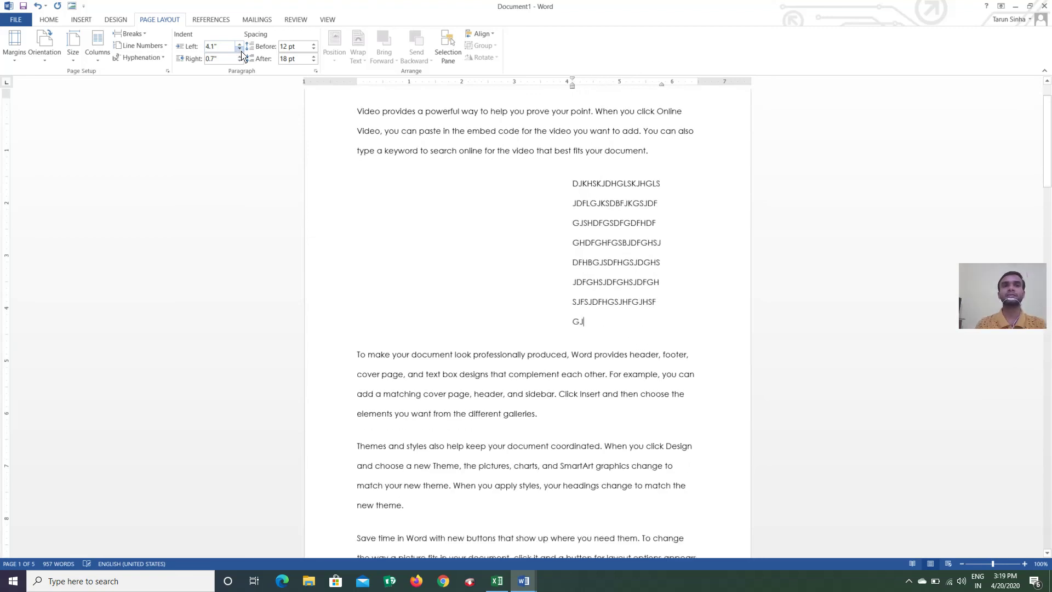
pyautogui.doubleClick(240, 49)
pyautogui.doubleClick(239, 49)
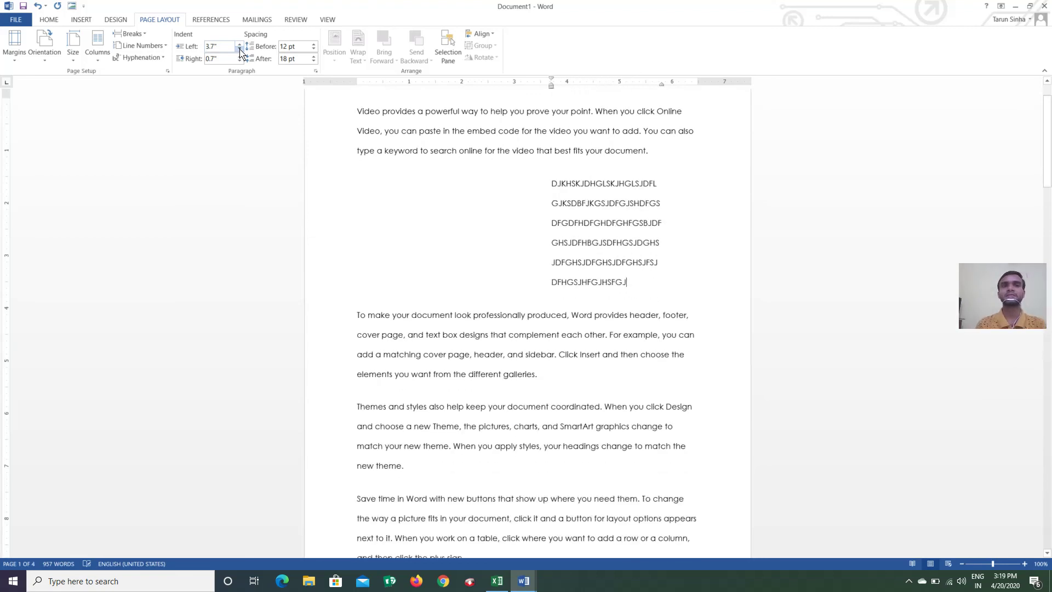
pyautogui.doubleClick(239, 49)
pyautogui.tripleClick(239, 49)
pyautogui.tripleClick(240, 50)
pyautogui.tripleClick(240, 49)
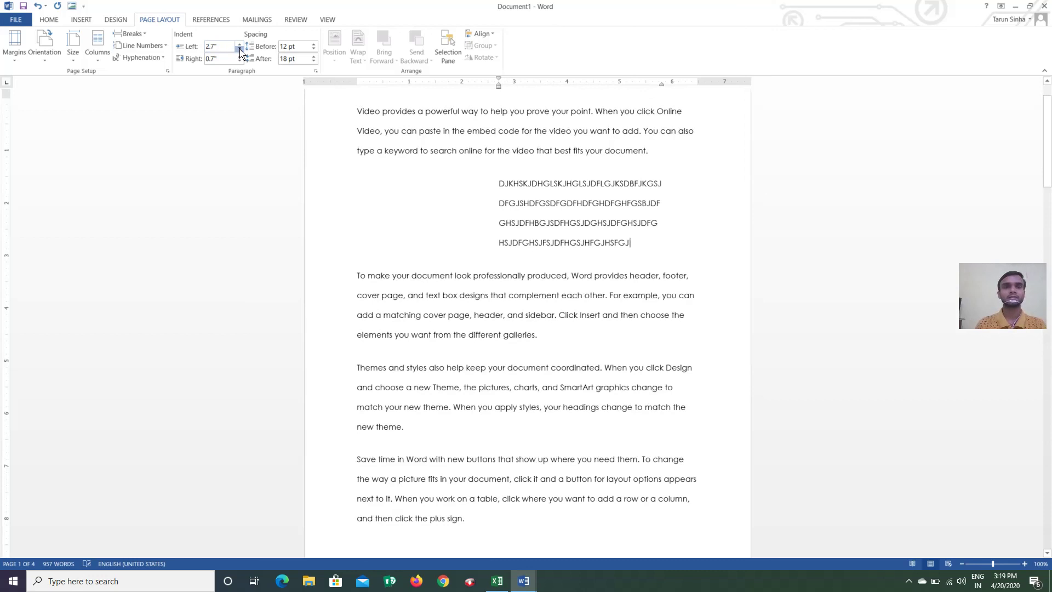
pyautogui.doubleClick(239, 49)
pyautogui.doubleClick(239, 49)
pyautogui.tripleClick(239, 49)
pyautogui.doubleClick(239, 50)
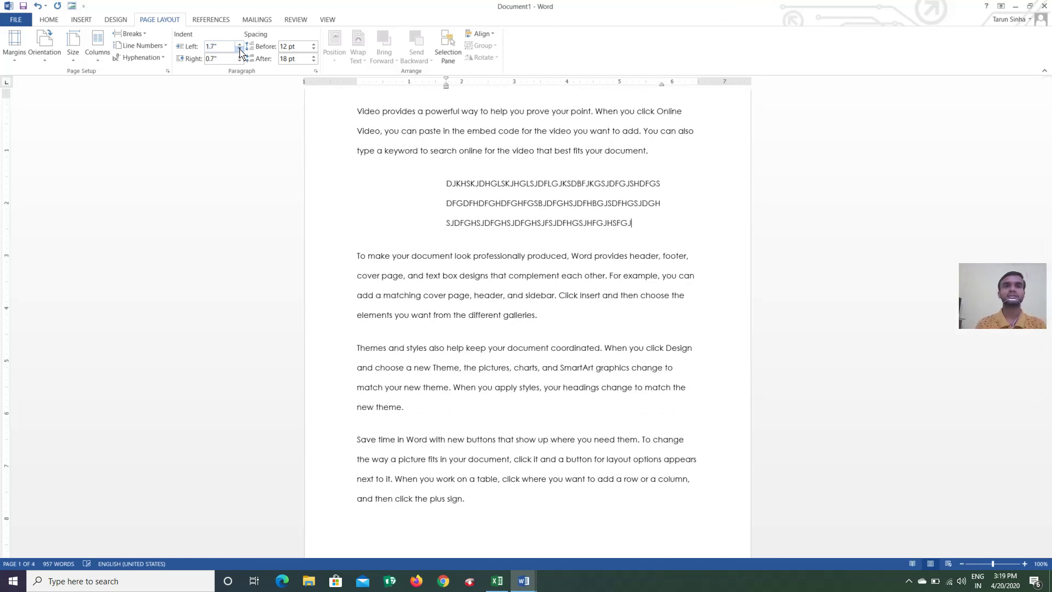
pyautogui.tripleClick(239, 49)
pyautogui.click(239, 49)
pyautogui.click(240, 49)
pyautogui.click(240, 49)
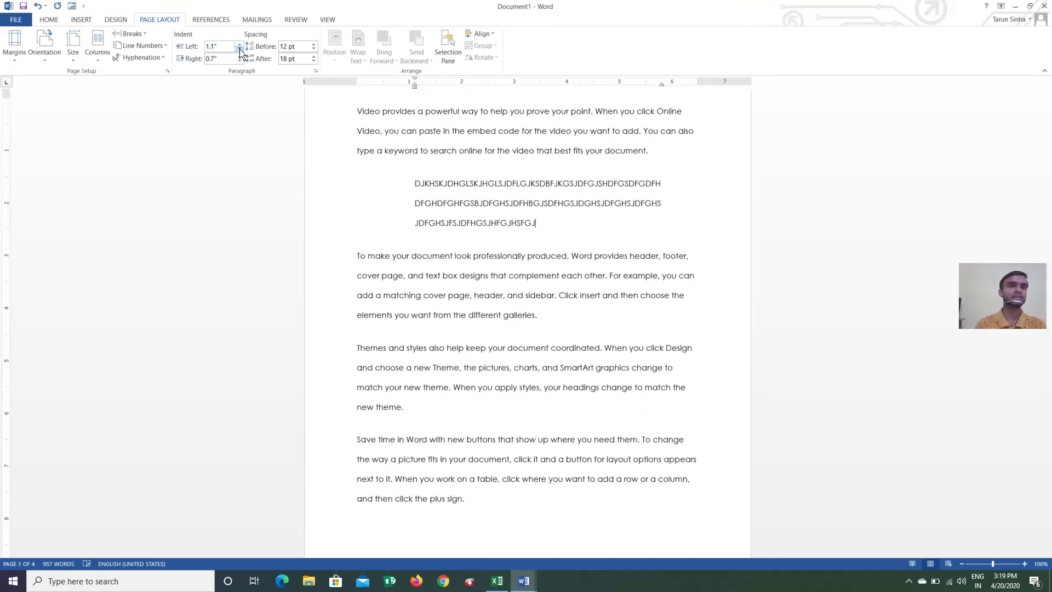
pyautogui.doubleClick(240, 49)
pyautogui.click(240, 49)
pyautogui.click(240, 49)
pyautogui.click(239, 49)
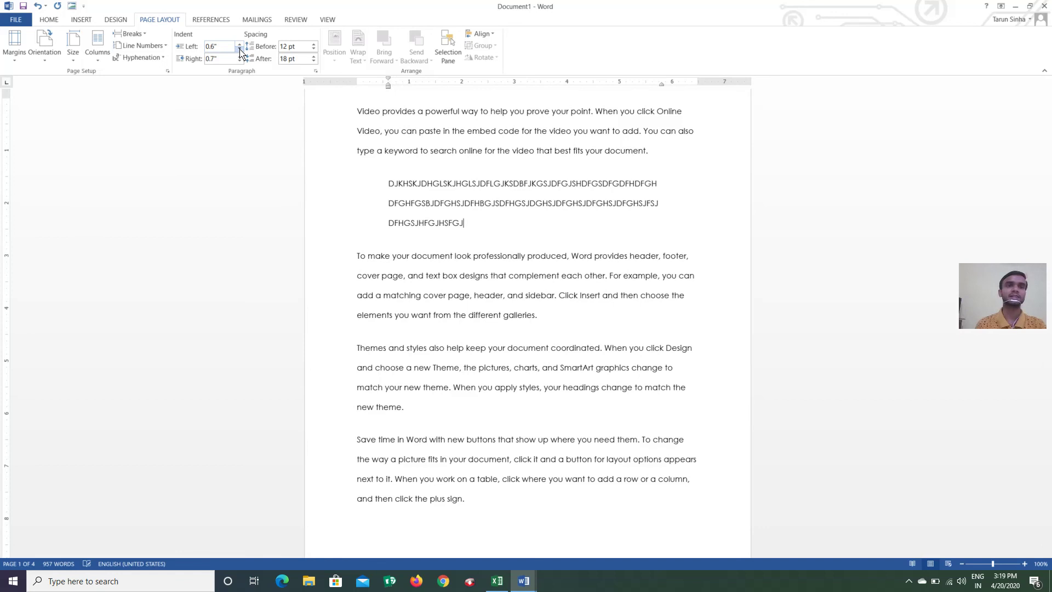
pyautogui.doubleClick(239, 49)
pyautogui.click(239, 49)
pyautogui.click(239, 49)
pyautogui.click(240, 49)
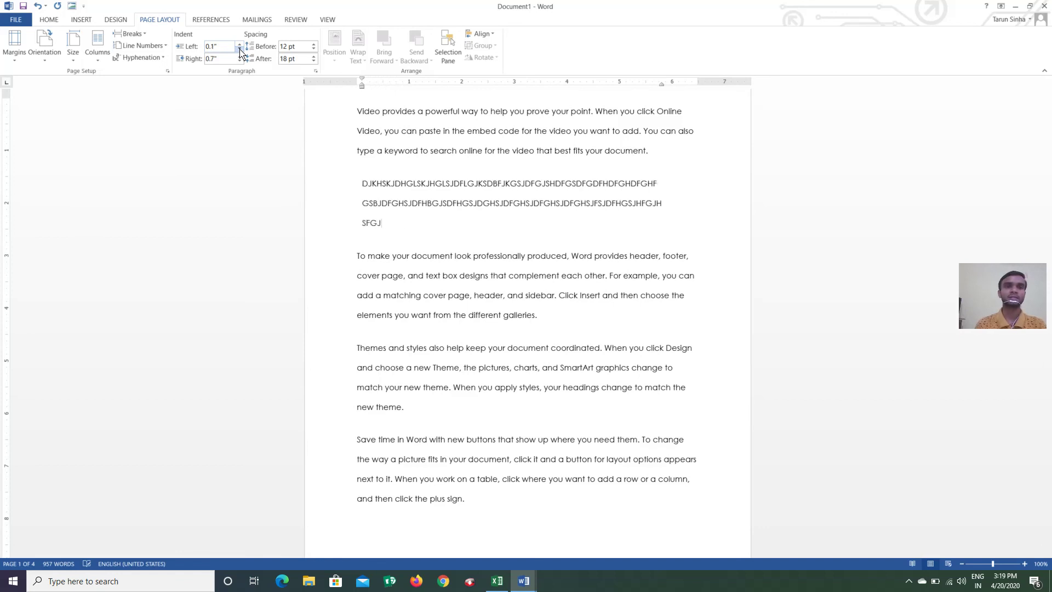
pyautogui.click(239, 50)
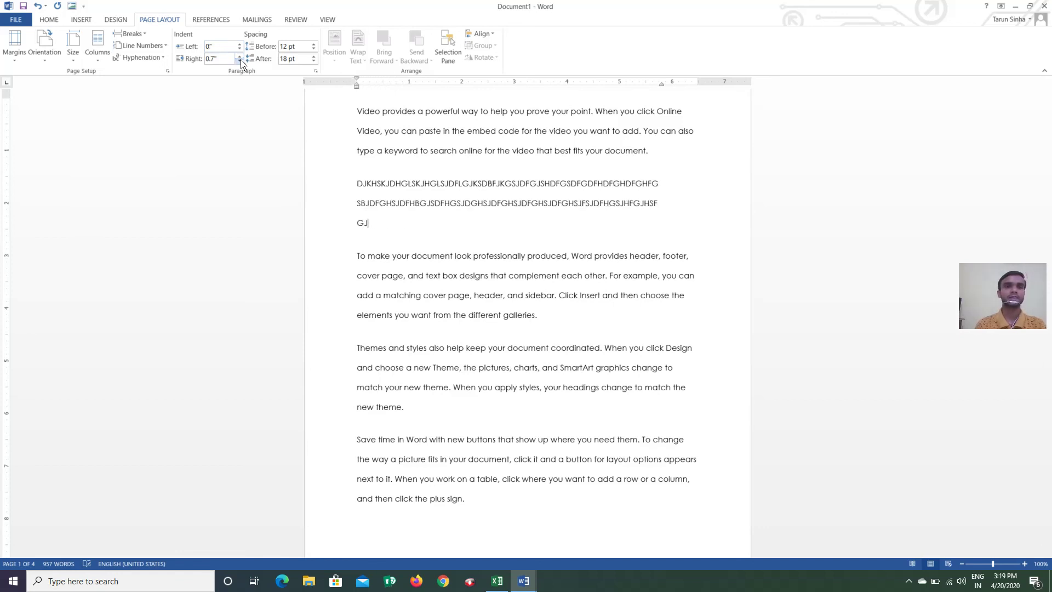
# Reduce the filler paragraph's right indent to 0".
pyautogui.click(240, 61)
pyautogui.click(239, 60)
pyautogui.click(239, 61)
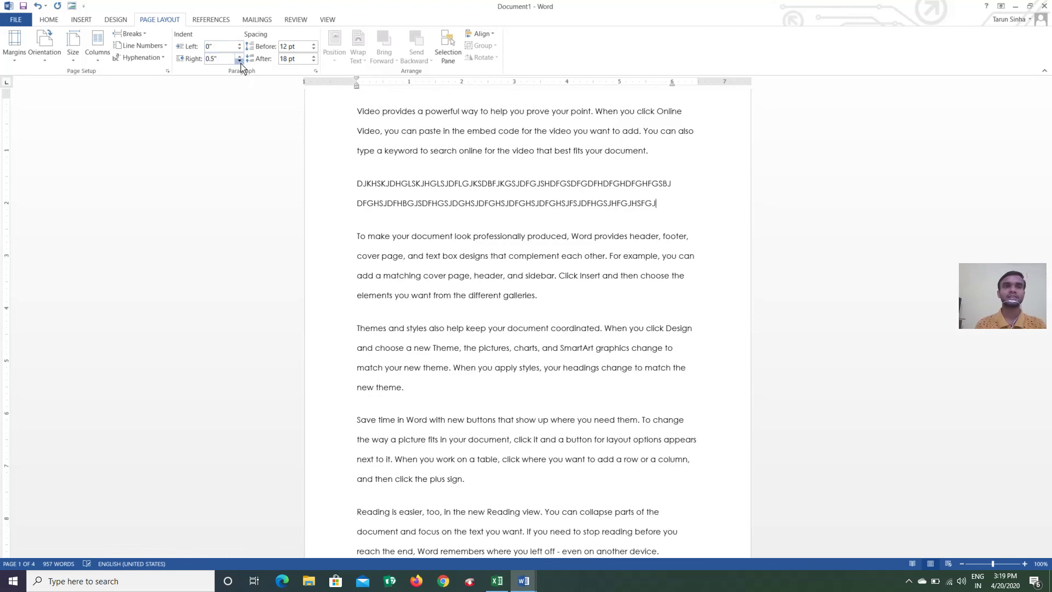
pyautogui.click(240, 60)
pyautogui.click(239, 60)
pyautogui.click(240, 60)
pyautogui.click(239, 61)
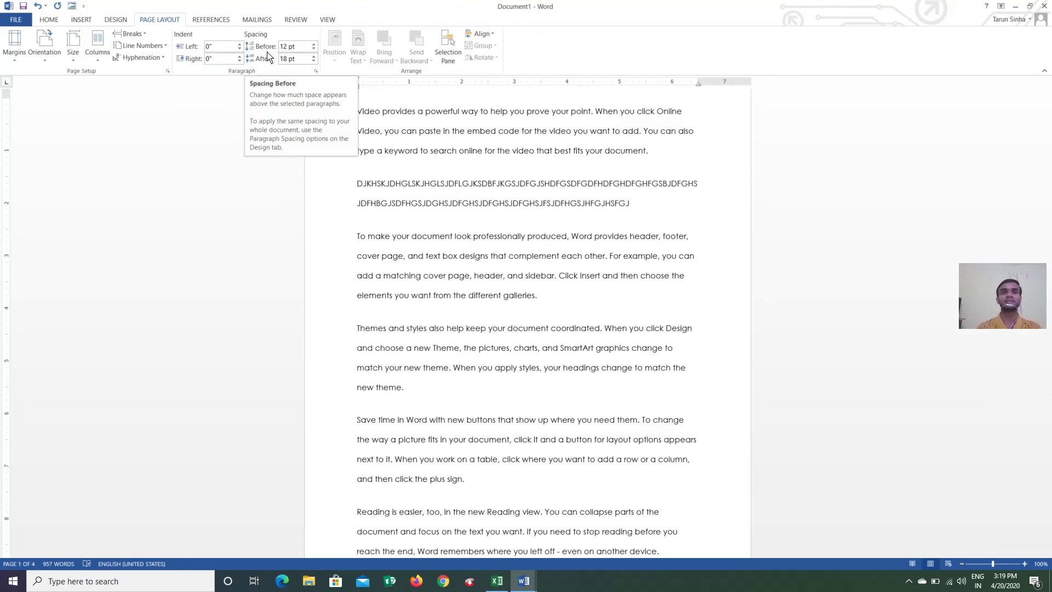
# Increase the spacing before the filler paragraph to 96 pt.
pyautogui.scroll(1, 359, 137)
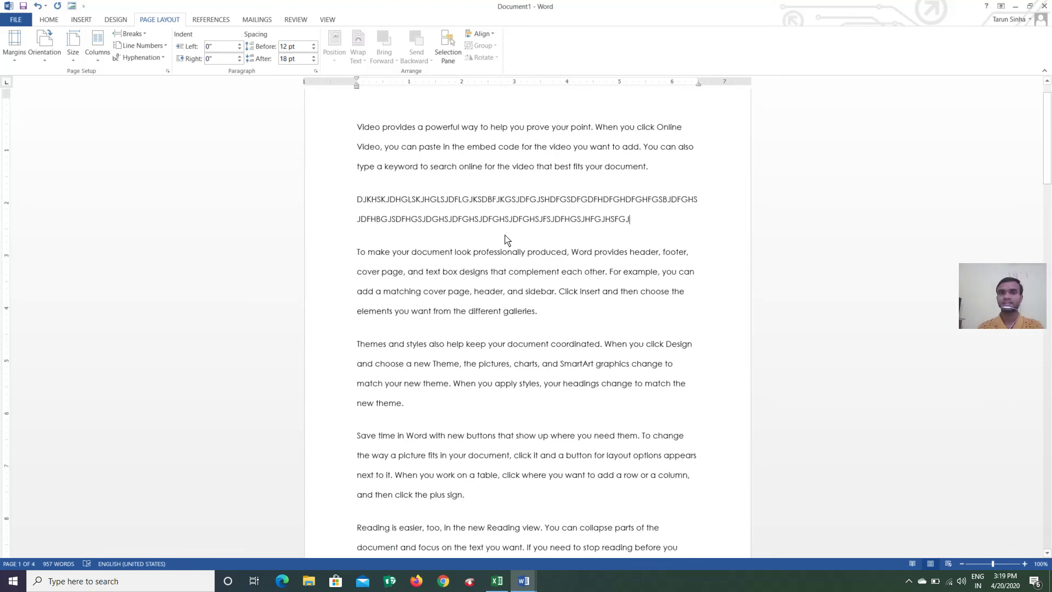
pyautogui.scroll(-1, 505, 240)
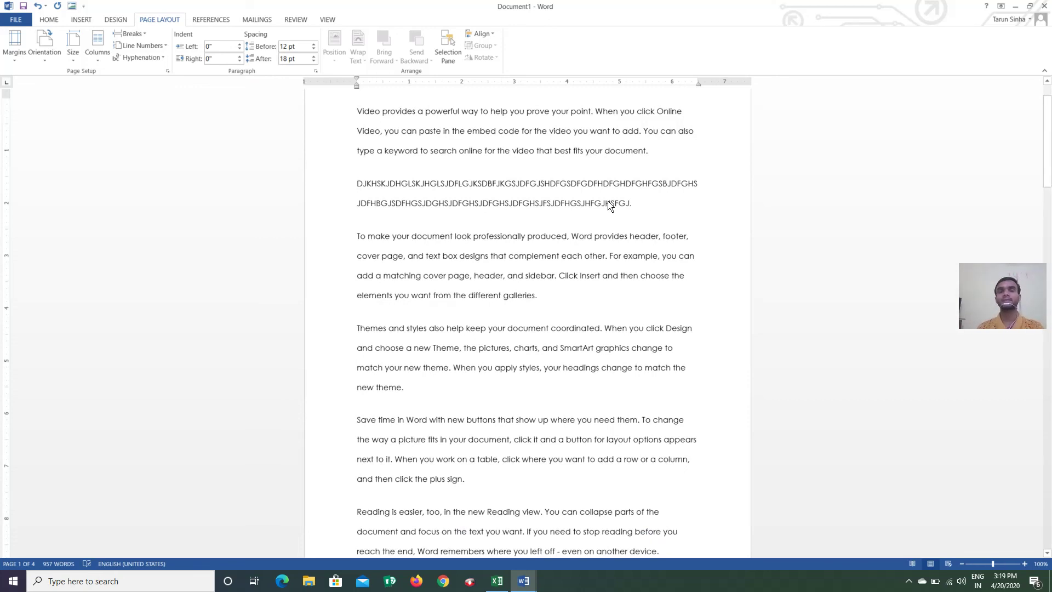
pyautogui.click(315, 46)
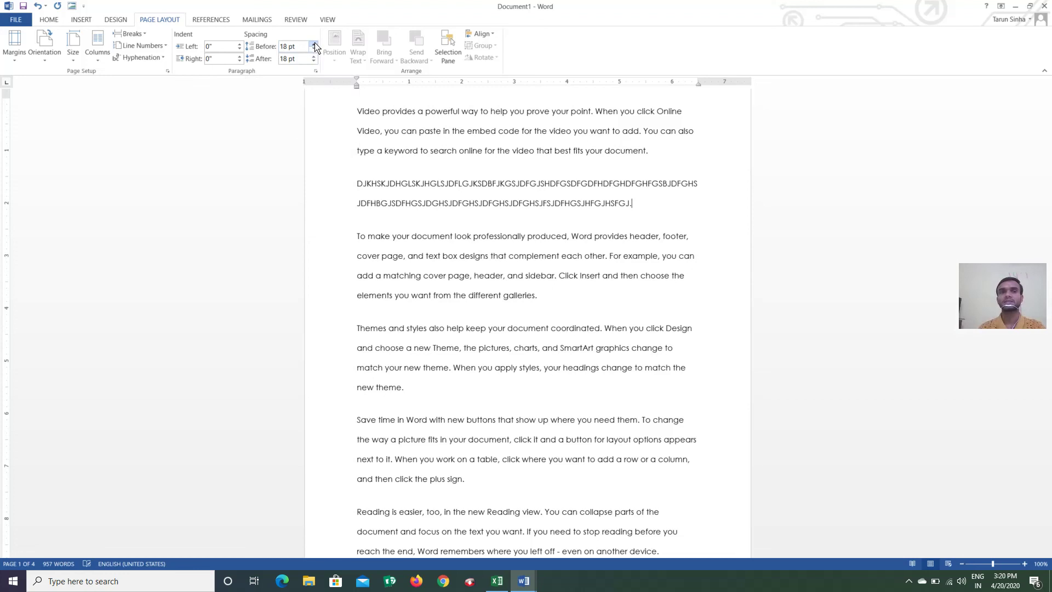
pyautogui.click(315, 46)
pyautogui.click(315, 46)
pyautogui.click(315, 46)
pyautogui.click(315, 46)
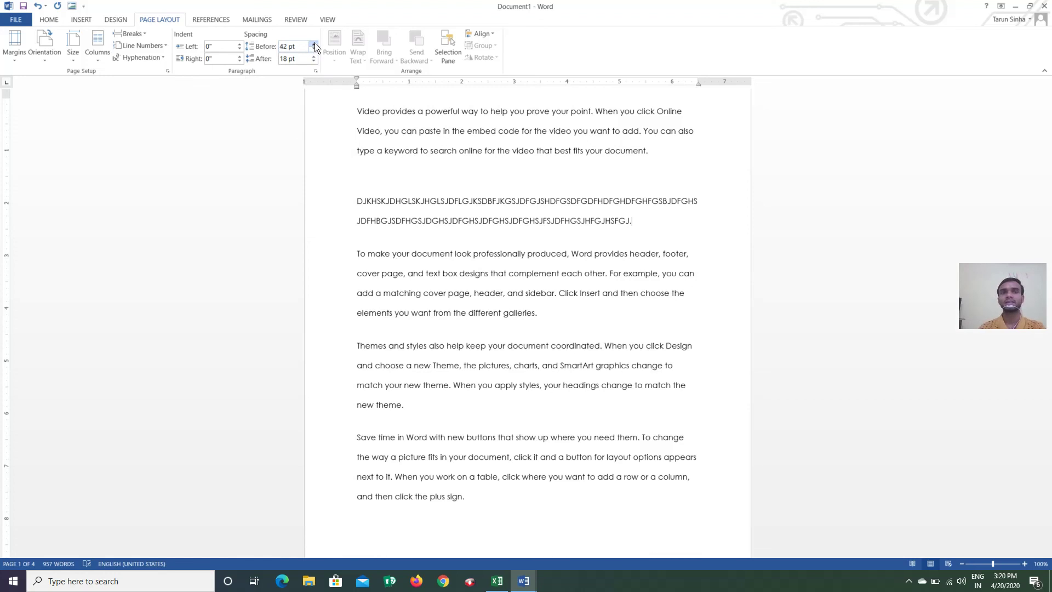
pyautogui.click(315, 46)
pyautogui.click(315, 46)
pyautogui.click(315, 46)
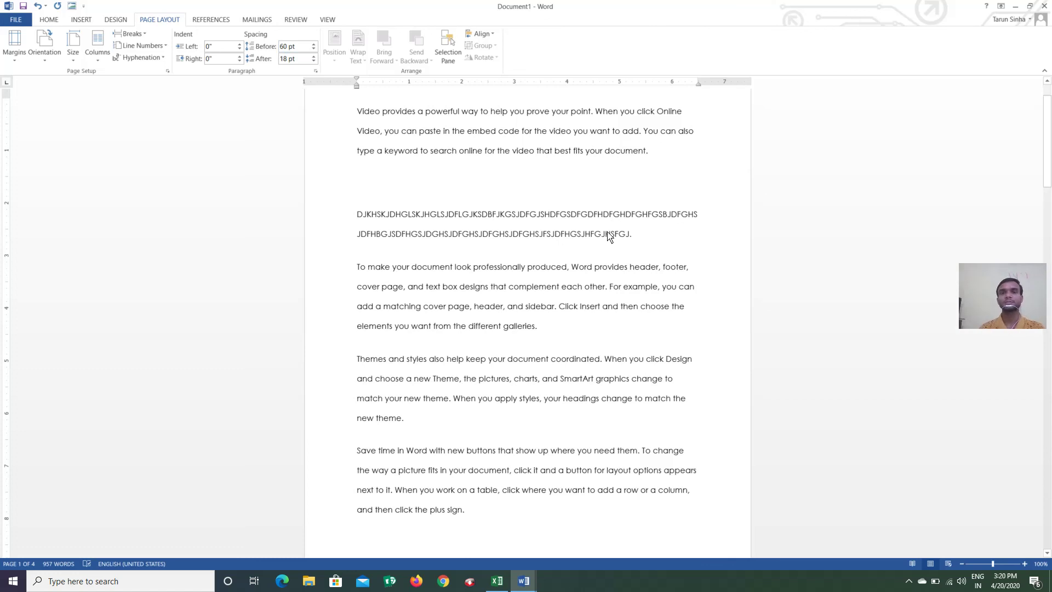
pyautogui.click(313, 44)
pyautogui.click(314, 45)
pyautogui.click(313, 45)
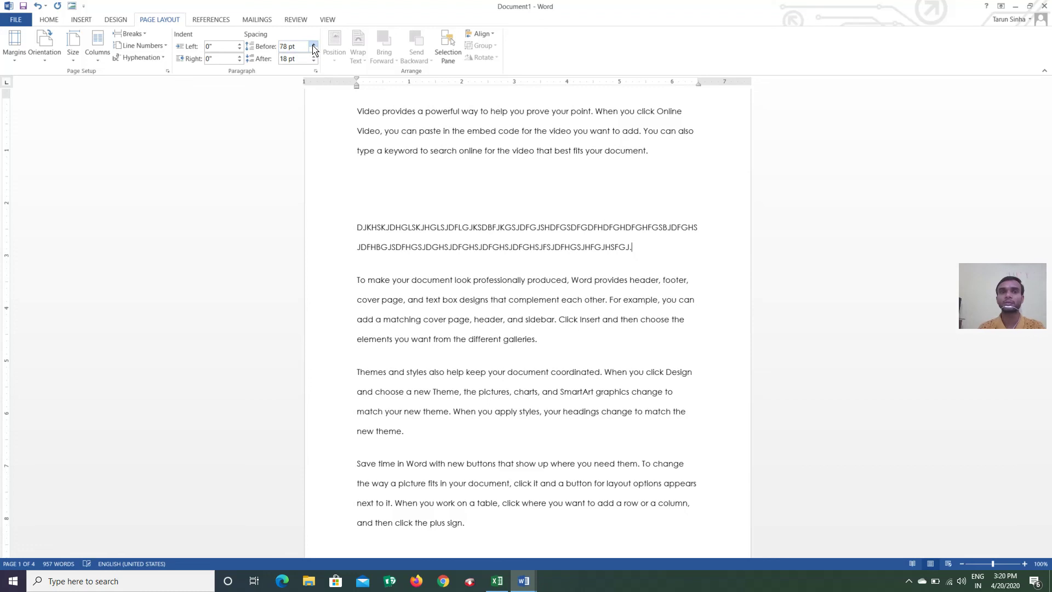
pyautogui.click(314, 44)
pyautogui.click(313, 45)
pyautogui.click(313, 45)
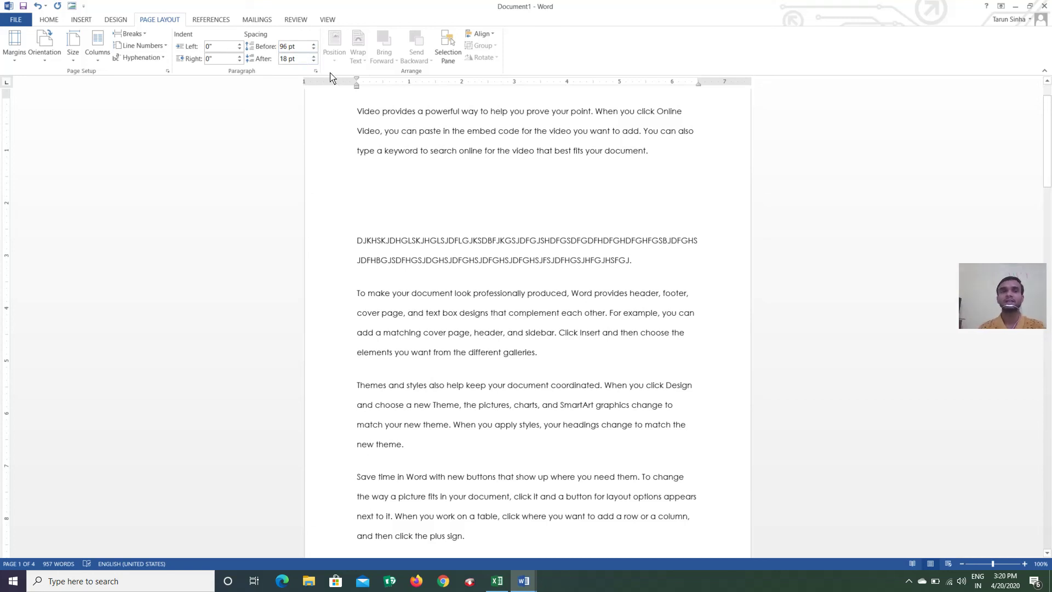
# Increase the spacing after the filler paragraph to 90 pt.
pyautogui.click(314, 56)
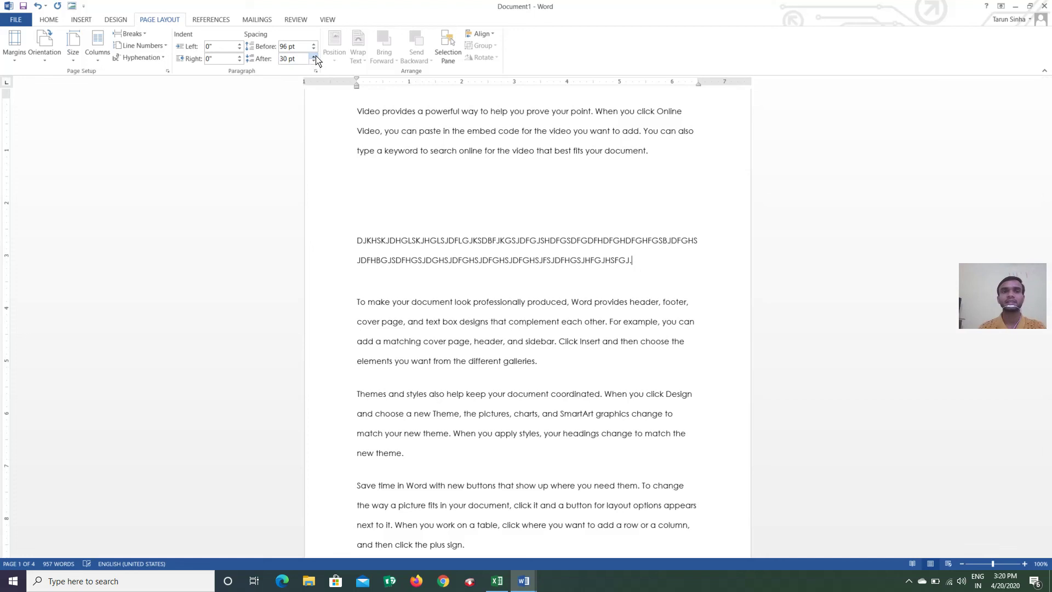
pyautogui.click(314, 56)
pyautogui.click(314, 56)
pyautogui.click(314, 56)
pyautogui.click(314, 56)
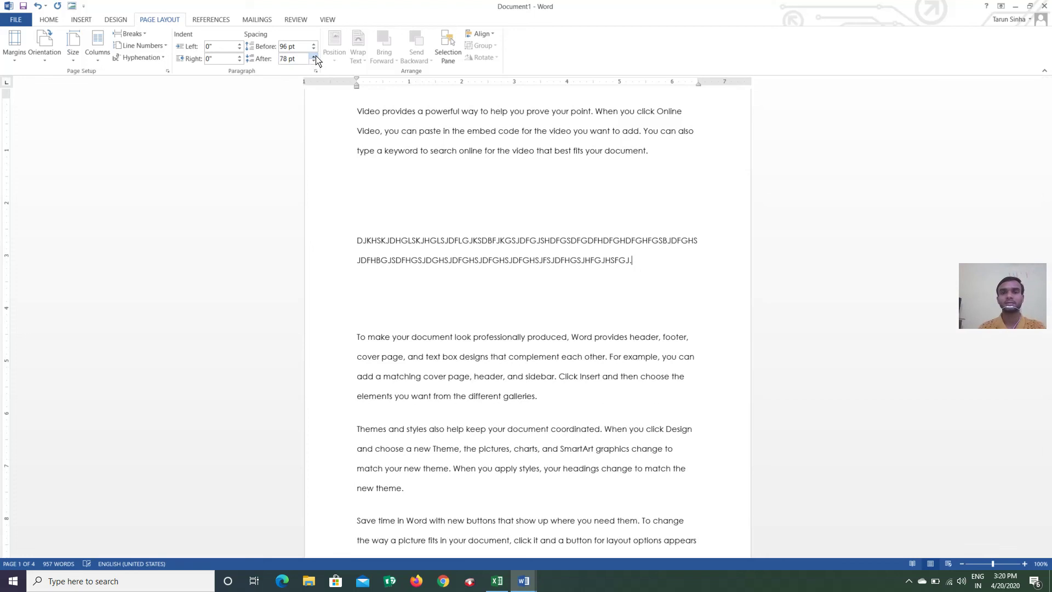
pyautogui.click(314, 56)
pyautogui.click(314, 56)
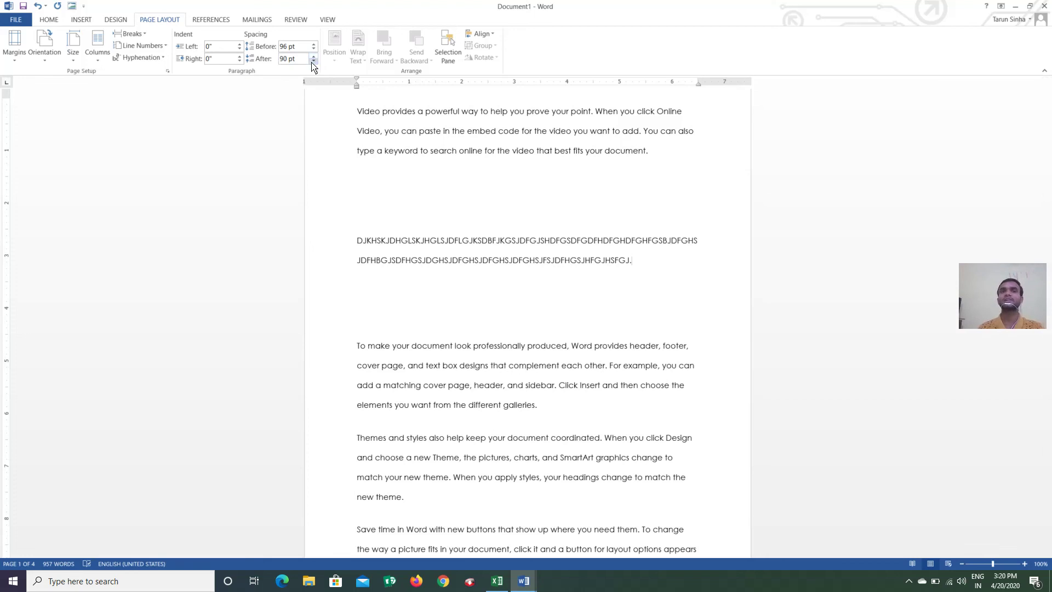
# Reduce the spacing after the filler paragraph to 6 pt.
pyautogui.click(314, 62)
pyautogui.click(314, 62)
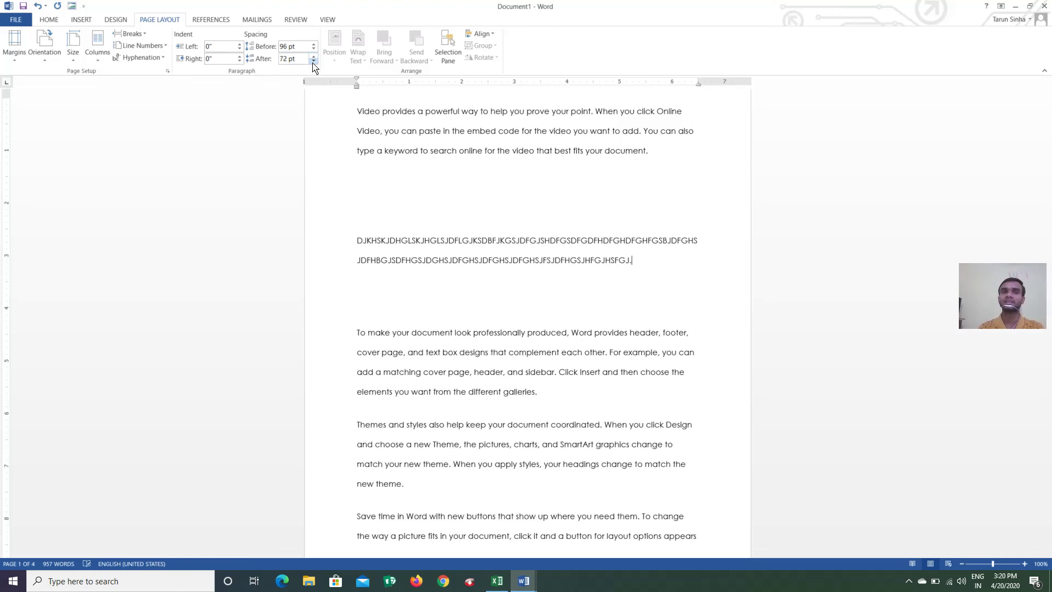
pyautogui.click(313, 62)
pyautogui.click(313, 62)
pyautogui.click(313, 62)
pyautogui.click(313, 62)
pyautogui.click(313, 62)
pyautogui.click(314, 62)
pyautogui.click(313, 62)
pyautogui.click(314, 62)
pyautogui.click(313, 62)
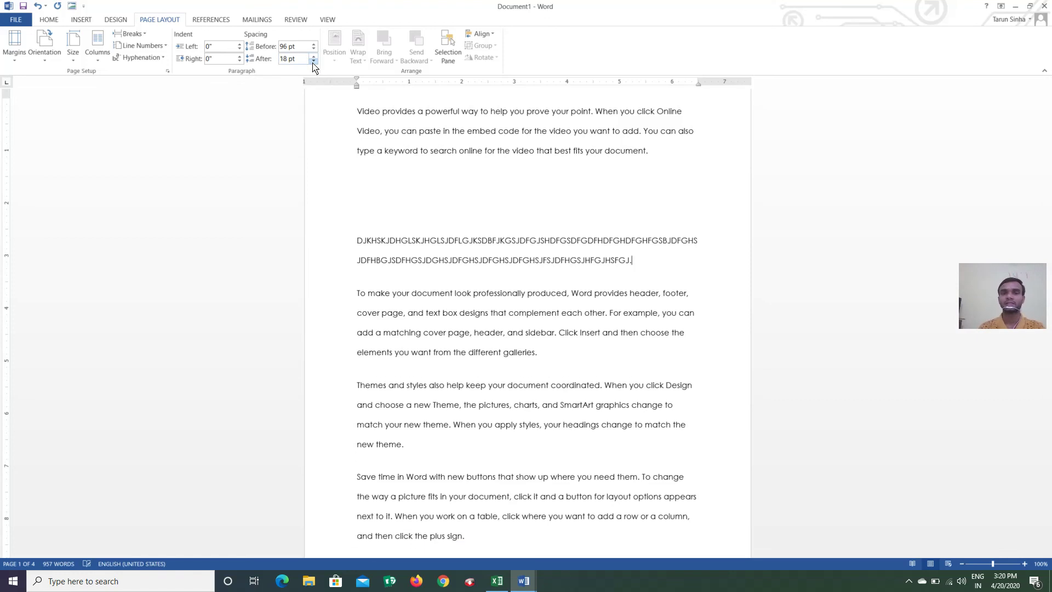
pyautogui.click(313, 62)
# Set both the spacing before and the spacing after the filler paragraph to 0 pt.
pyautogui.click(314, 49)
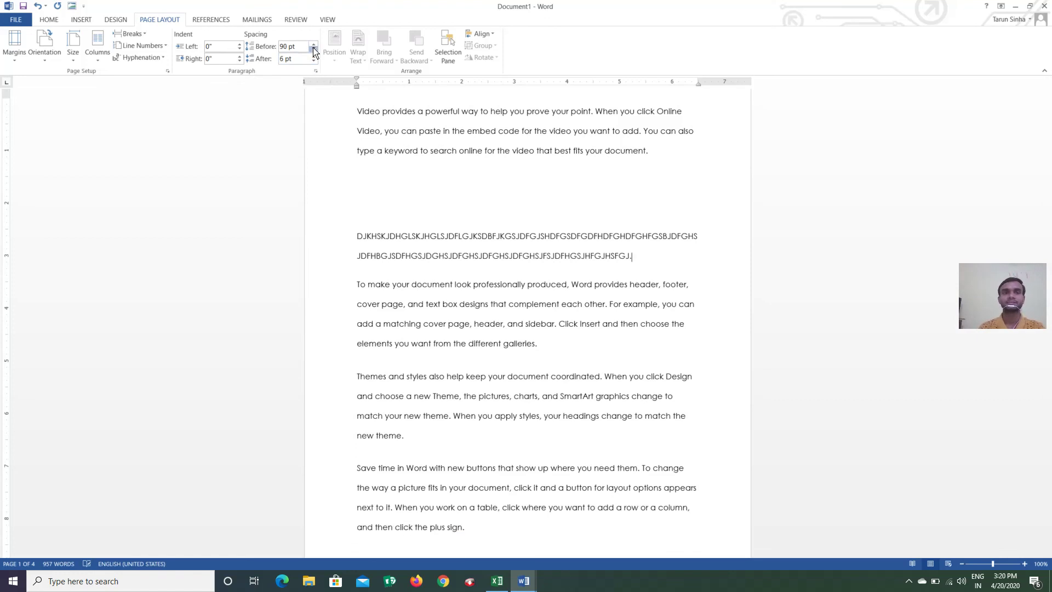
pyautogui.click(313, 49)
pyautogui.click(313, 49)
pyautogui.click(314, 49)
pyautogui.click(313, 49)
pyautogui.click(313, 49)
pyautogui.doubleClick(314, 49)
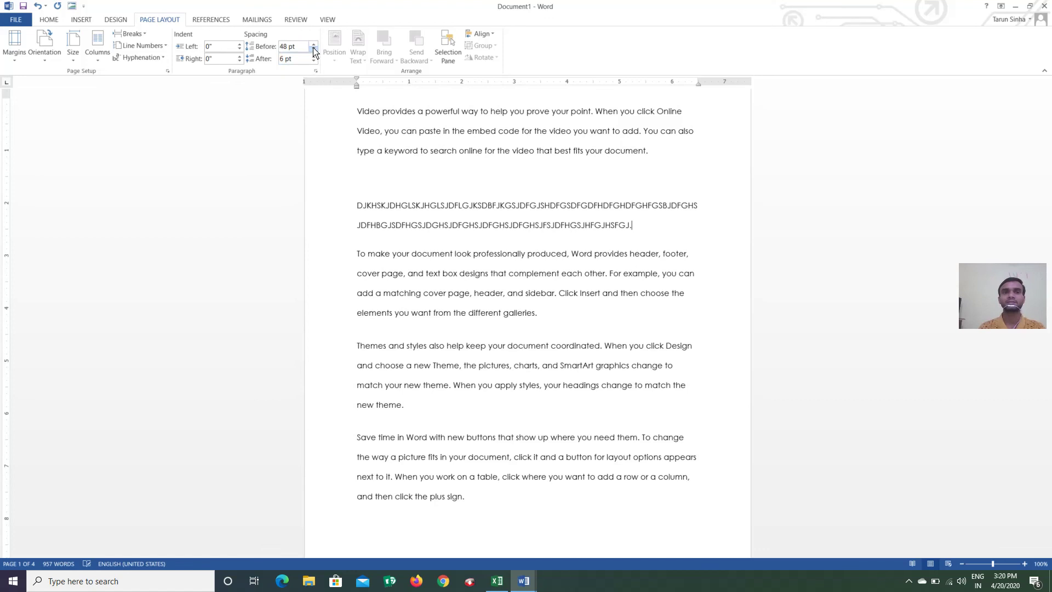
pyautogui.doubleClick(313, 49)
pyautogui.doubleClick(313, 48)
pyautogui.click(313, 49)
pyautogui.click(314, 49)
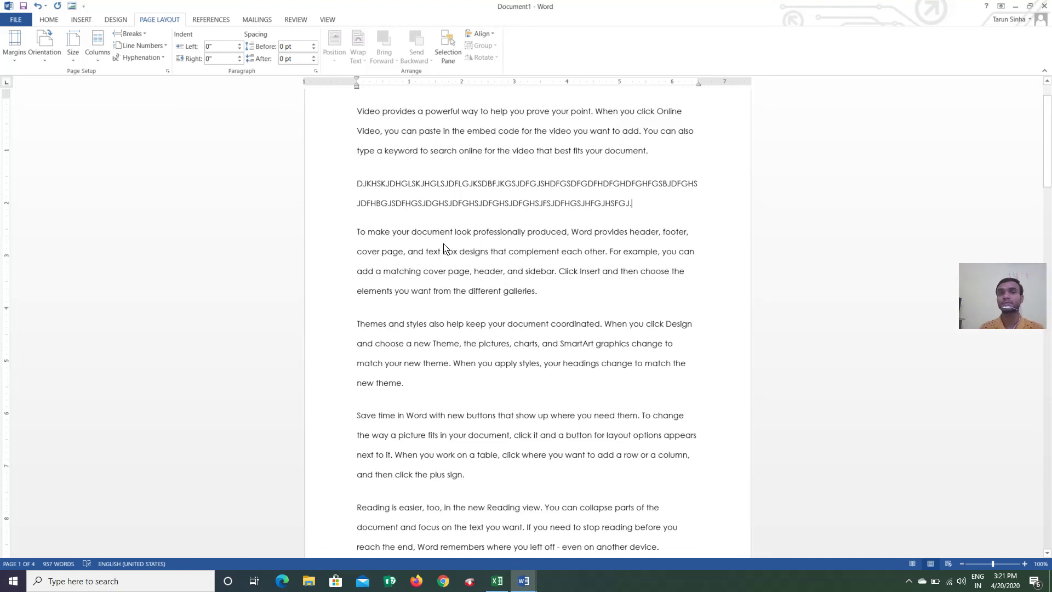
pyautogui.scroll(2, 445, 247)
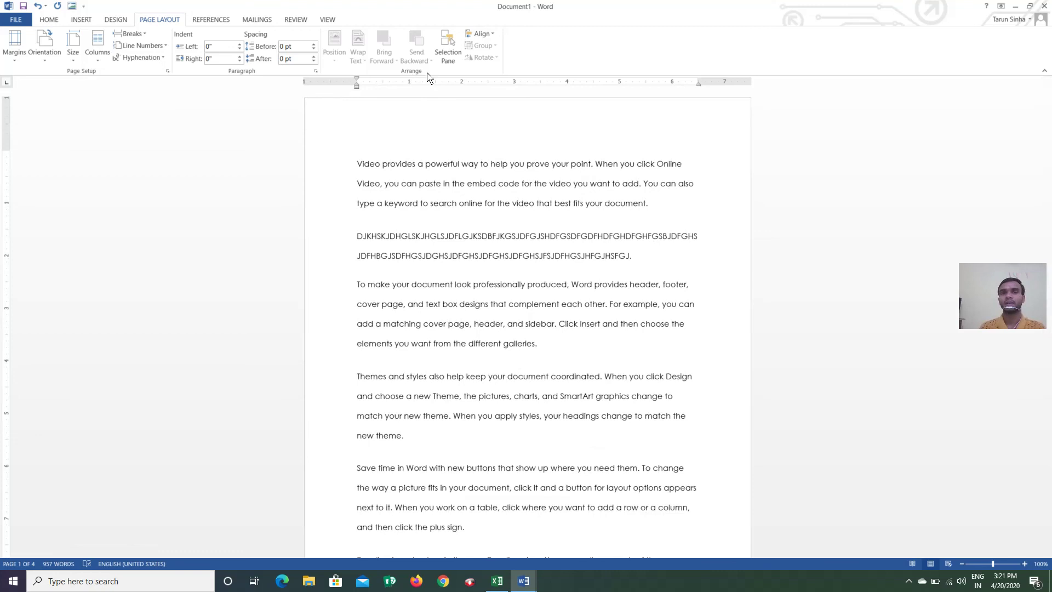
pyautogui.click(481, 34)
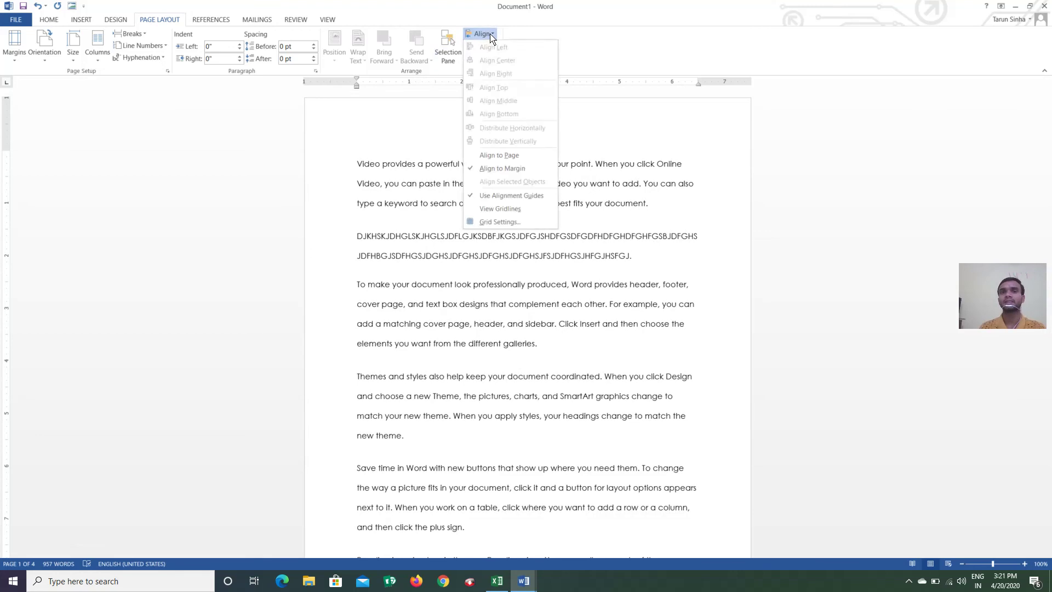
pyautogui.click(445, 58)
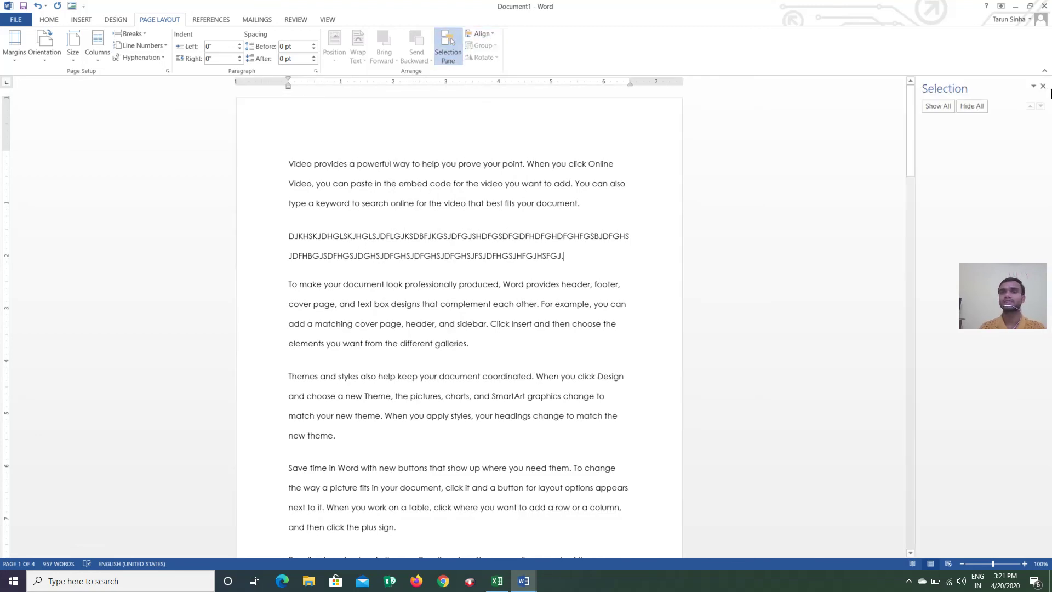
pyautogui.click(1043, 86)
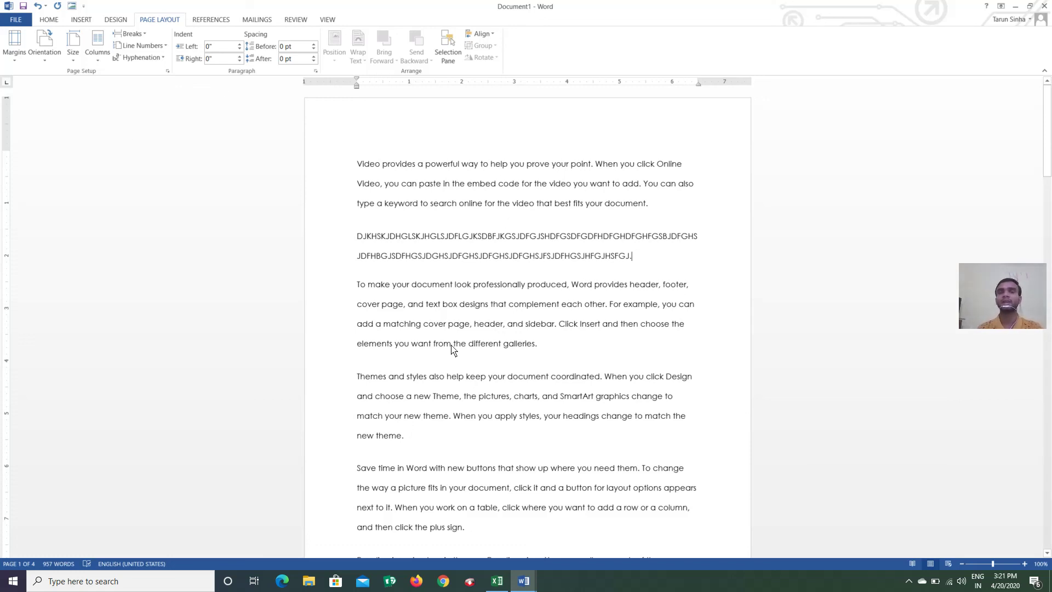
# Draw a smiley face shape about 3.33" high and 3.54" wide over the document's upper paragraphs.
pyautogui.click(81, 24)
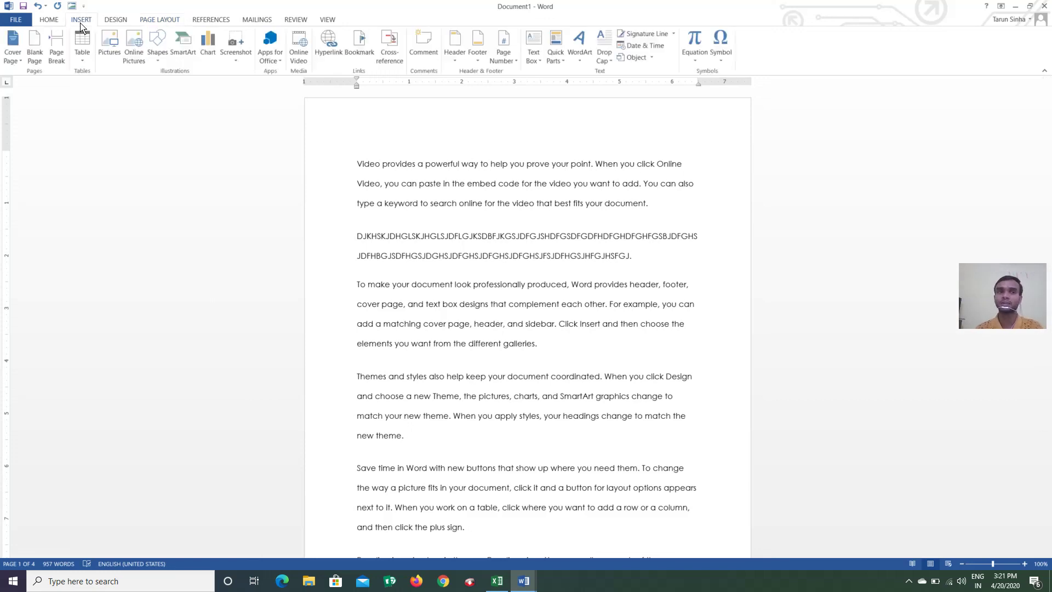
pyautogui.click(155, 62)
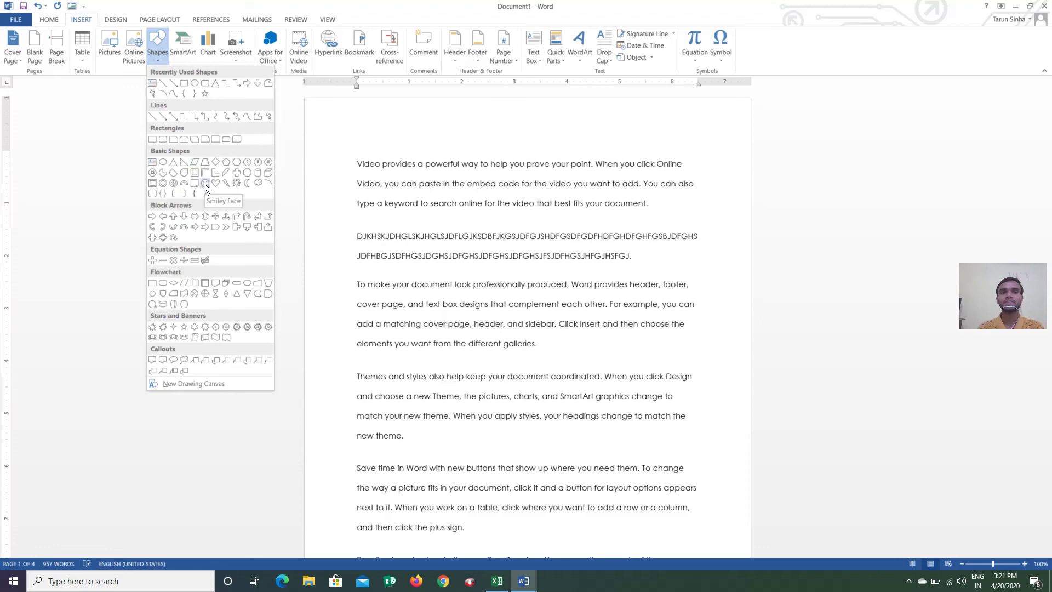
pyautogui.click(205, 185)
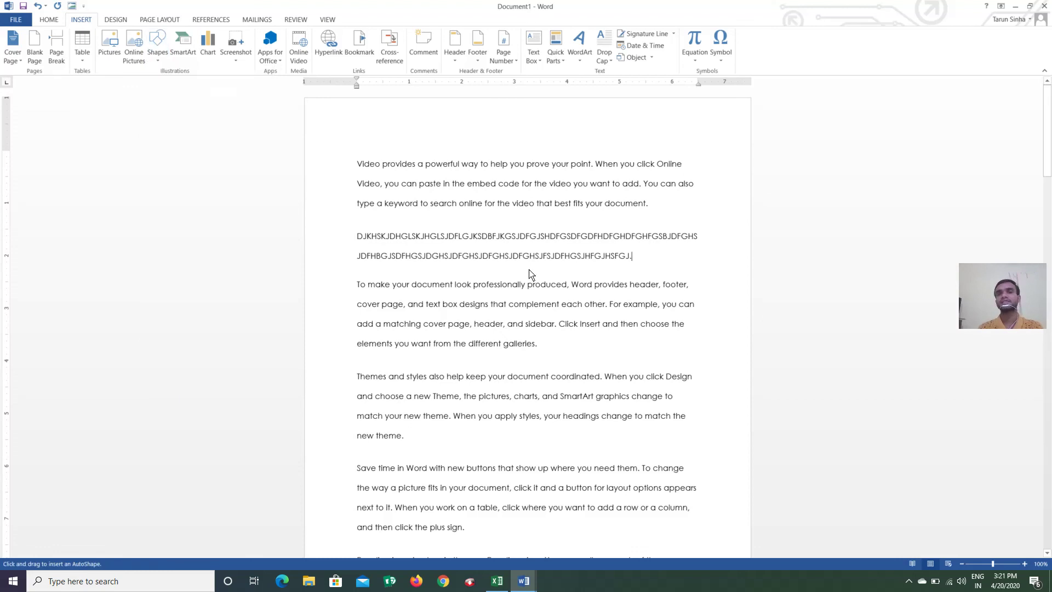
pyautogui.click(469, 233)
pyautogui.moveTo(537, 298); pyautogui.dragTo(644, 398)
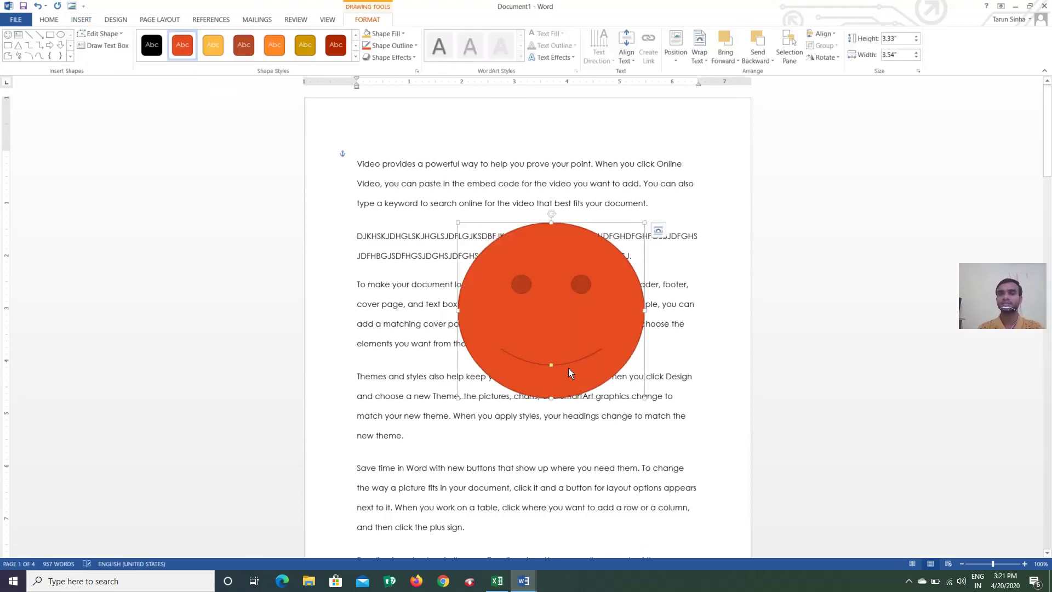
# Open the page position options for the selected smiley face.
pyautogui.click(78, 24)
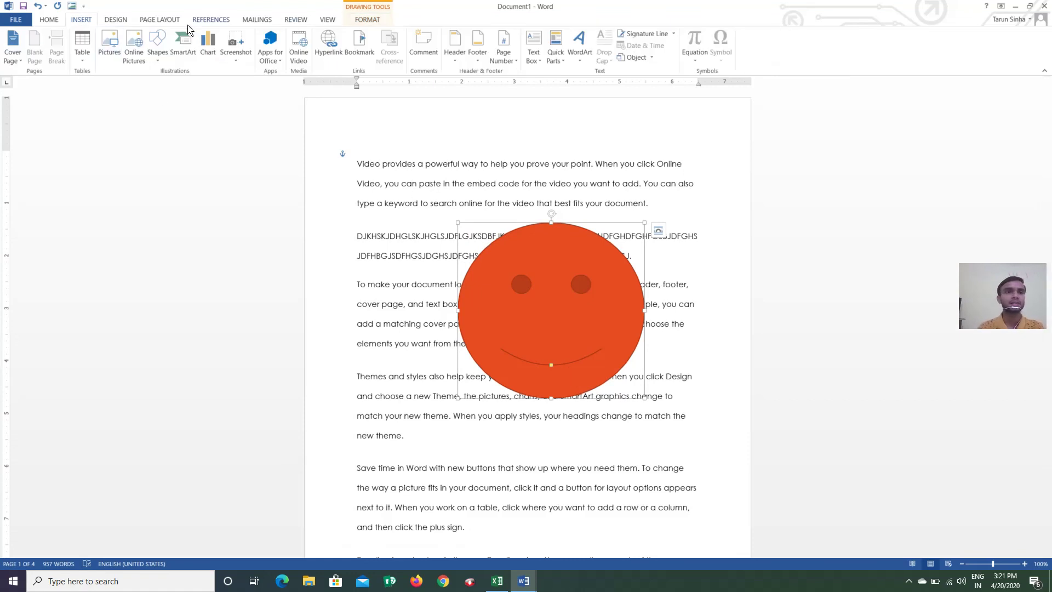
pyautogui.click(165, 21)
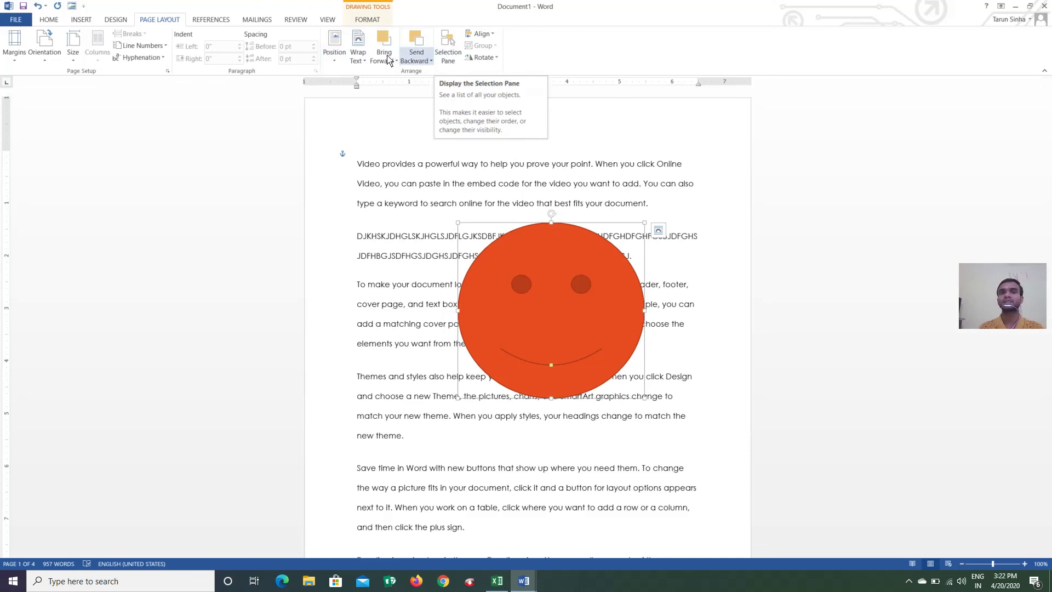
pyautogui.click(335, 58)
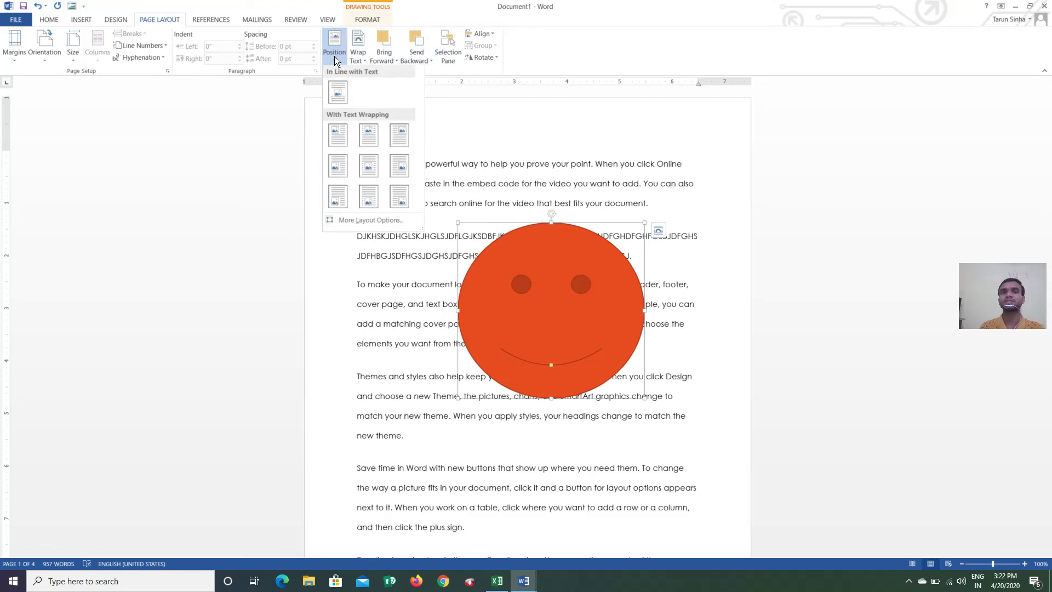
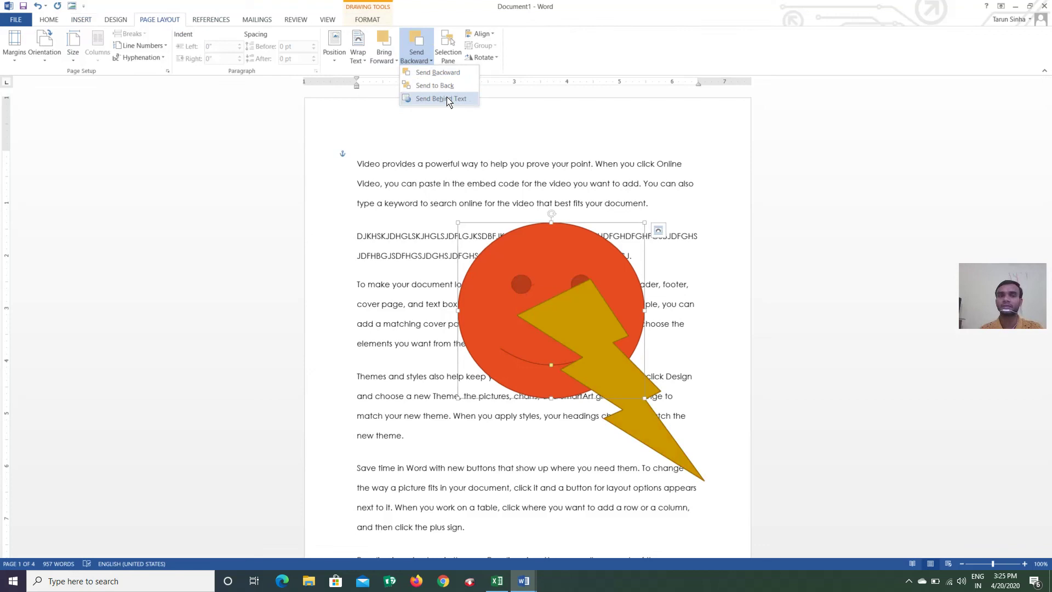
# Send the smiley face behind the text and bring it back in front of the text.
pyautogui.click(447, 100)
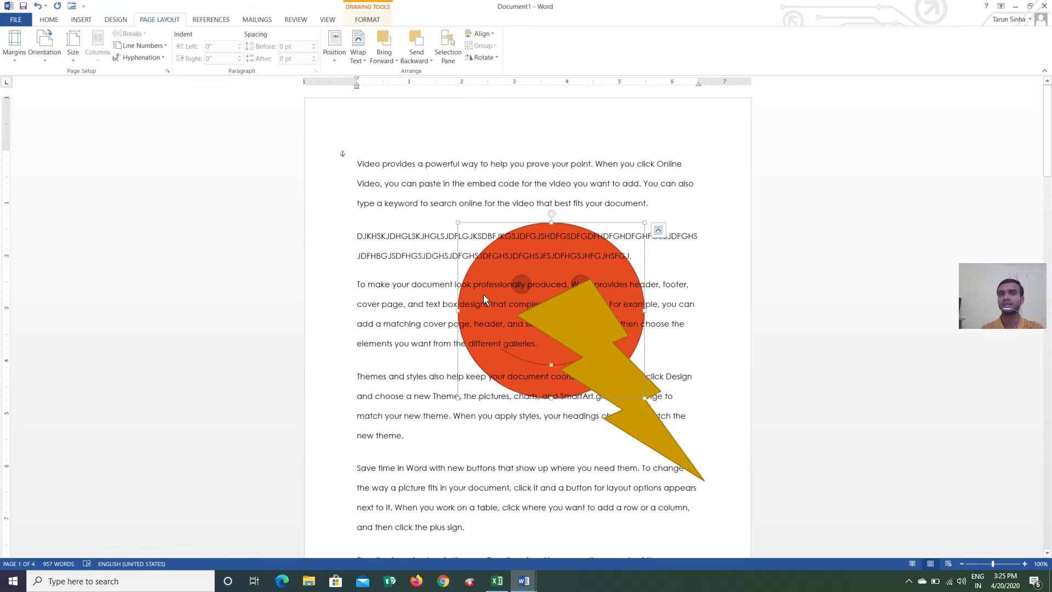
pyautogui.click(384, 60)
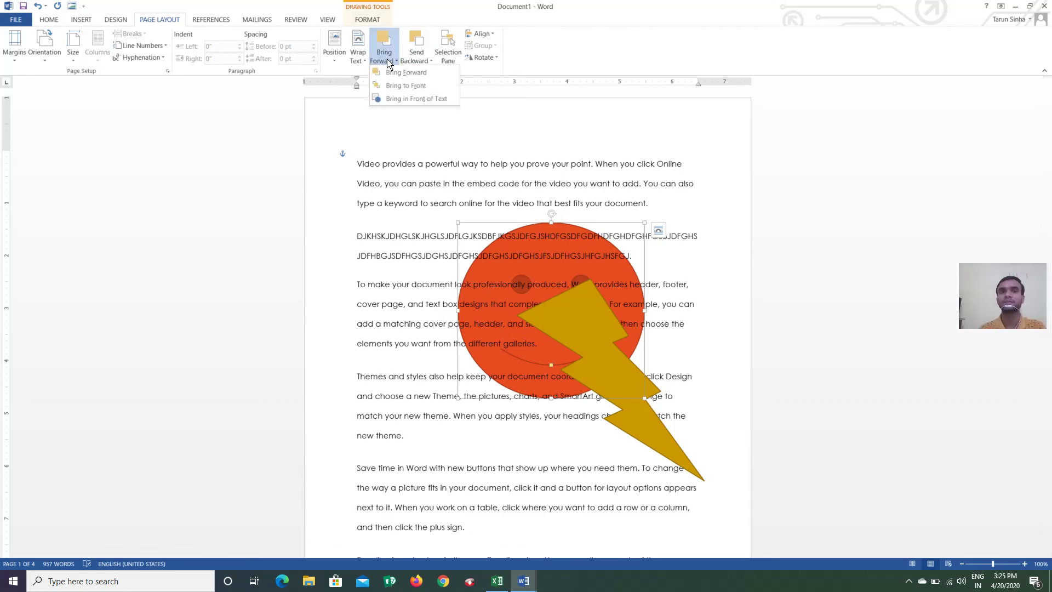
pyautogui.click(424, 102)
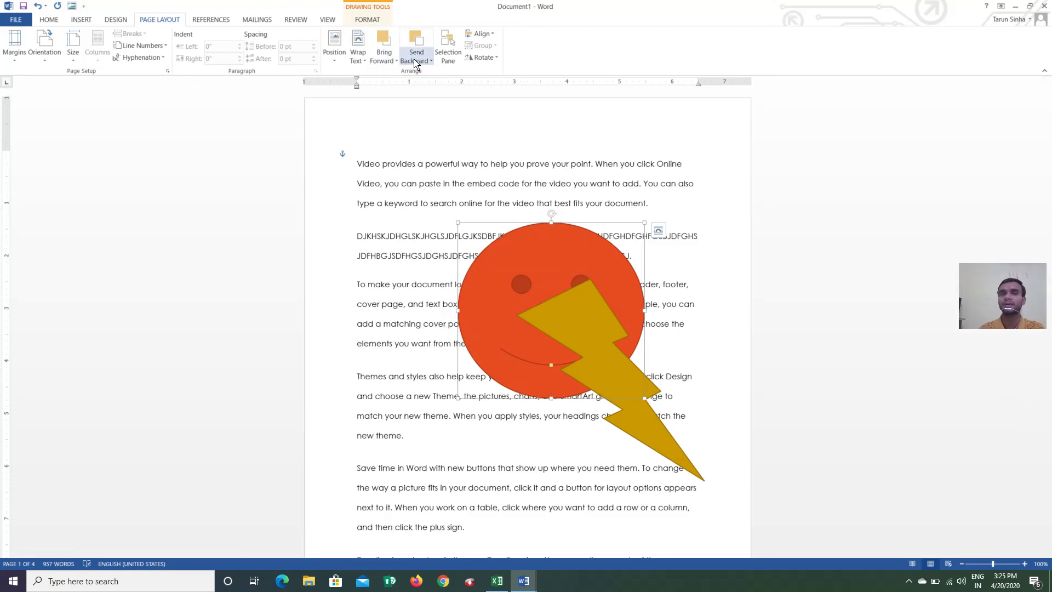
# Hide all shapes through the Selection pane, and make the smiley face and the lightning bolt visible again individually.
pyautogui.click(447, 56)
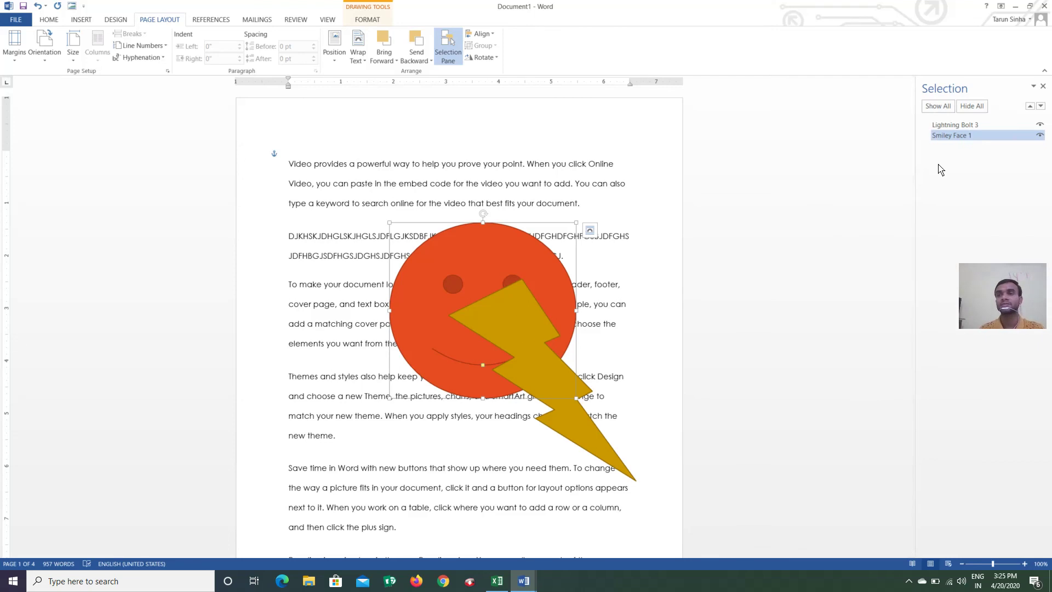
pyautogui.click(978, 108)
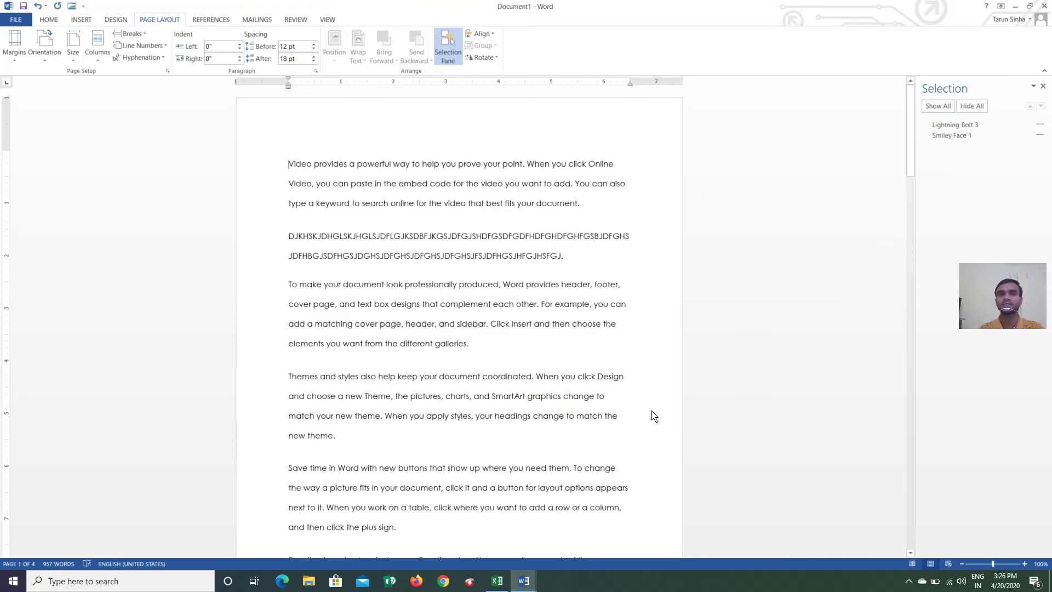
pyautogui.click(1040, 137)
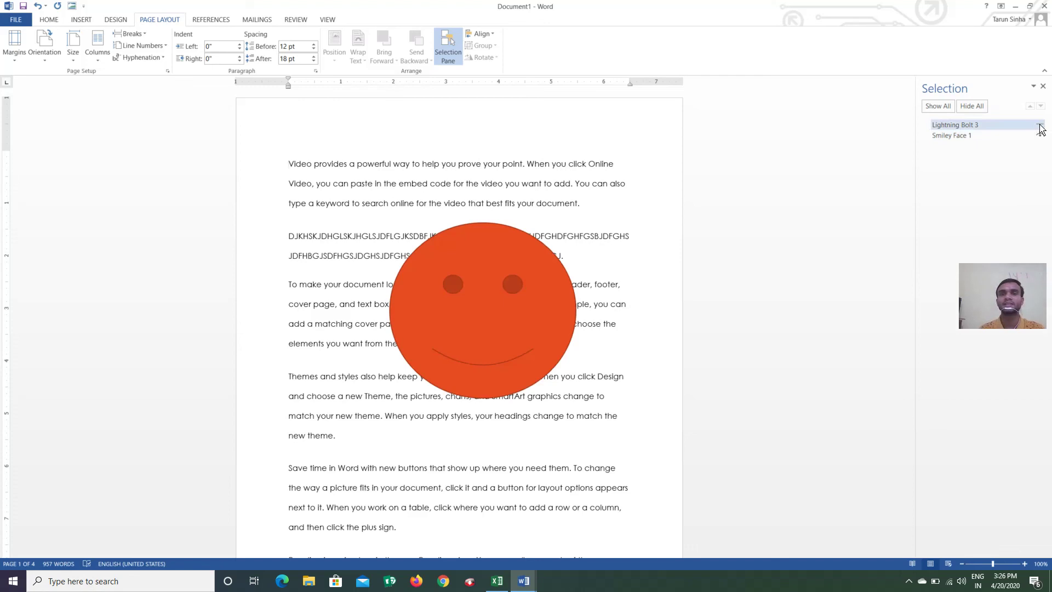
pyautogui.click(1041, 127)
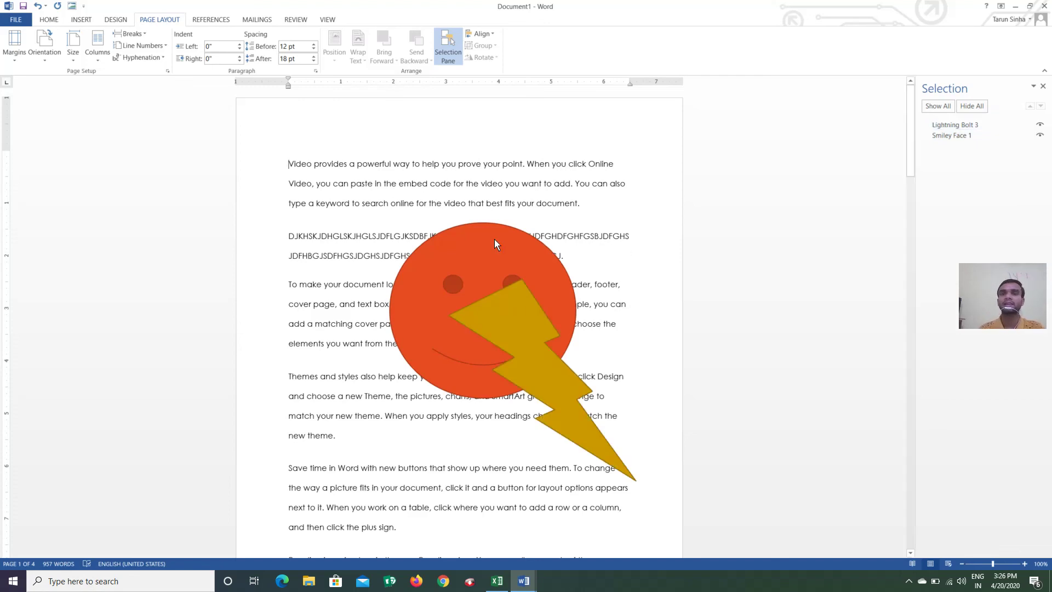
pyautogui.click(1042, 86)
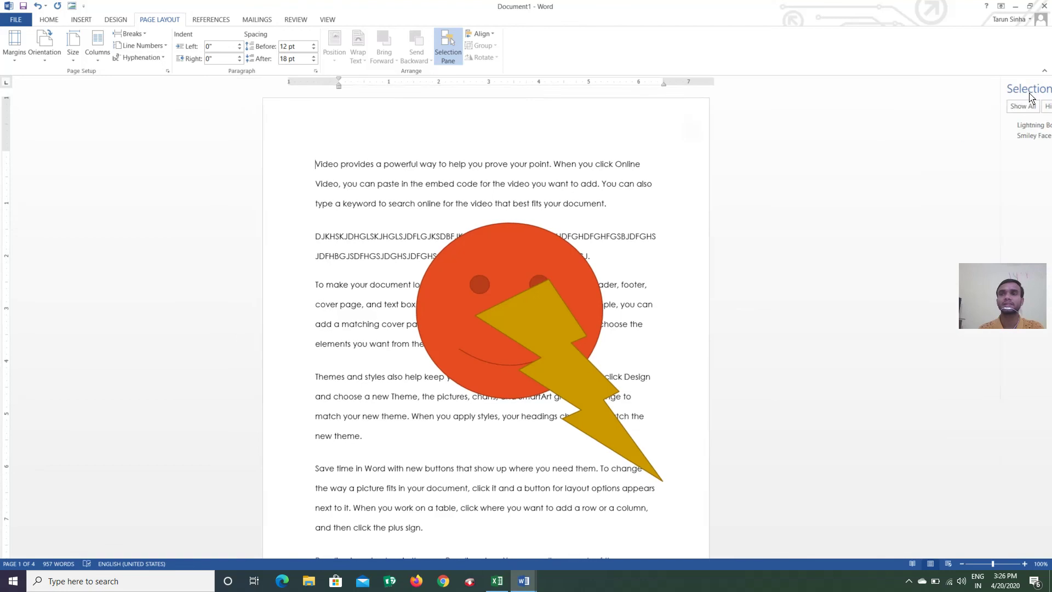
# Align the smiley face to the bottom margin of the page.
pyautogui.click(519, 232)
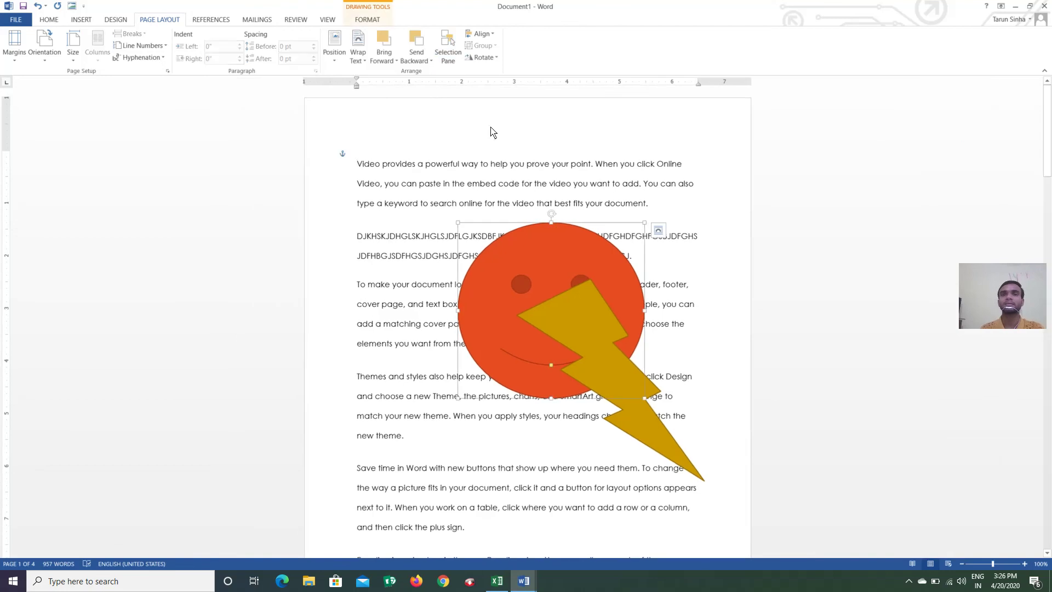
pyautogui.click(480, 33)
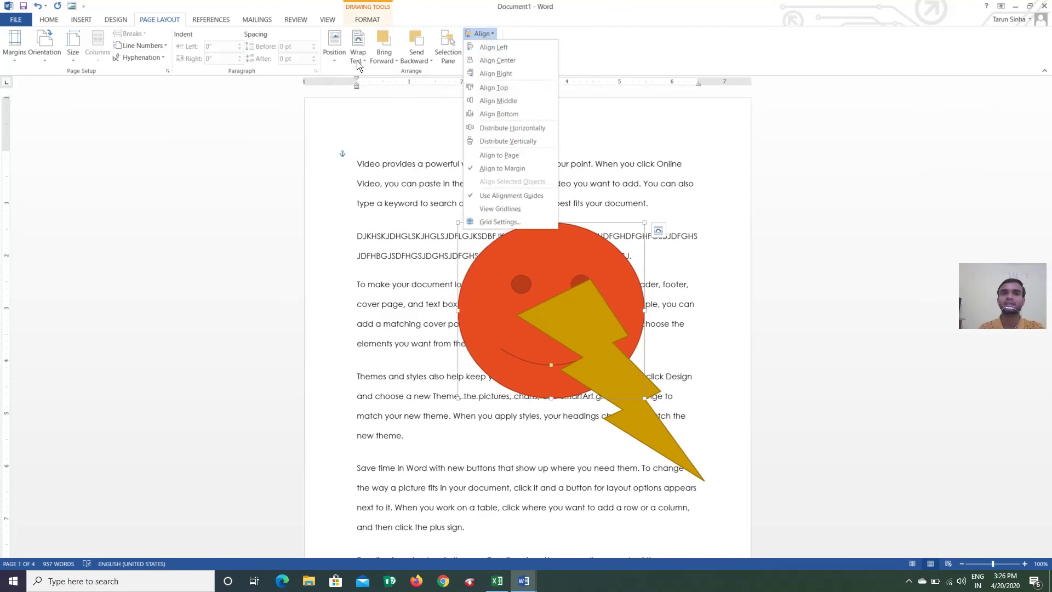
pyautogui.click(508, 115)
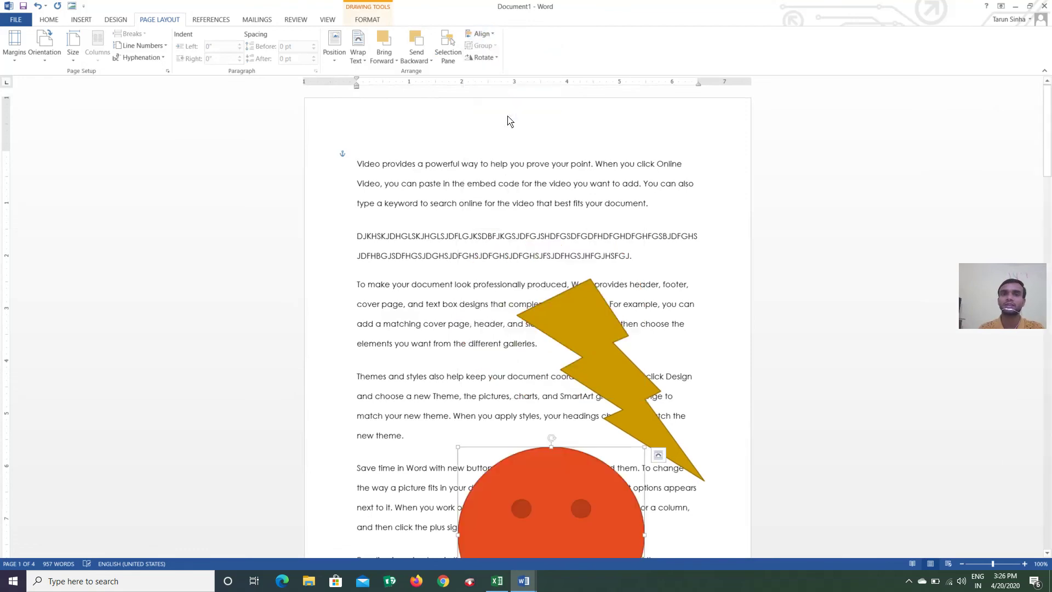
# Align the smiley face to the vertical middle and horizontal center of the page margins.
pyautogui.click(479, 34)
pyautogui.click(500, 101)
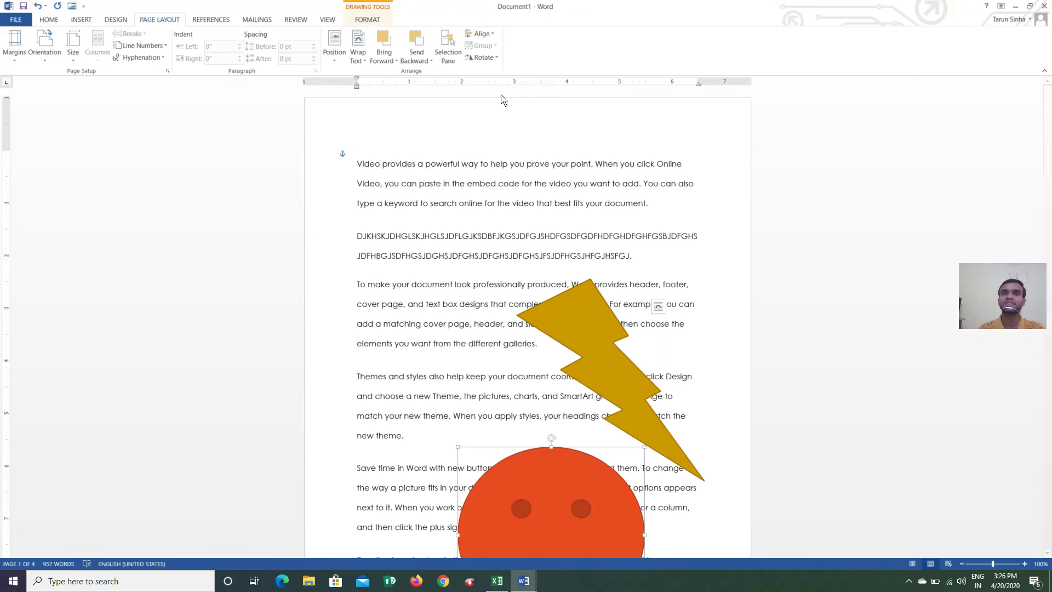
pyautogui.click(481, 34)
pyautogui.click(499, 61)
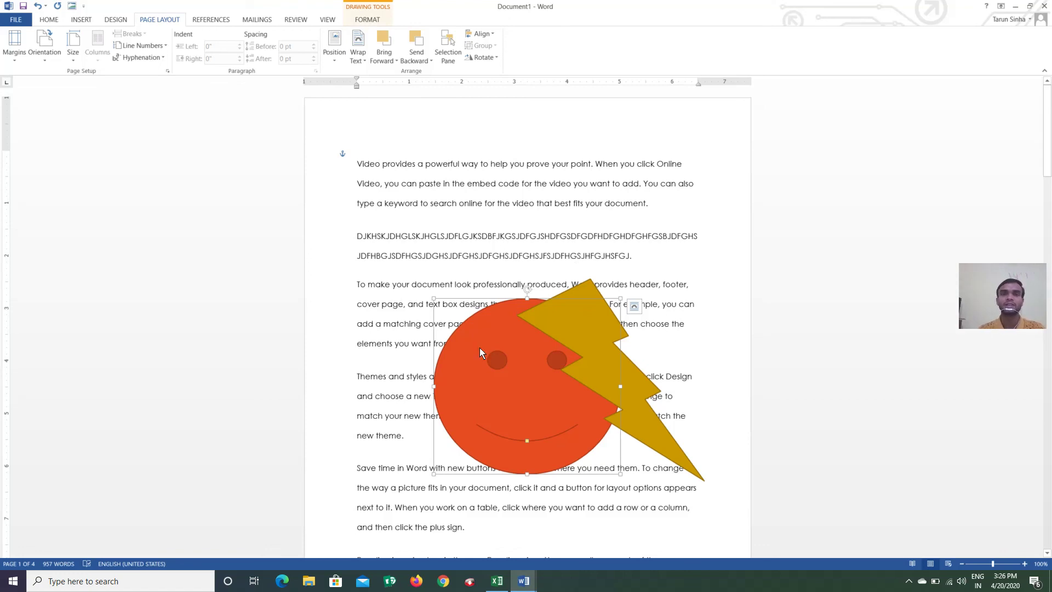
# Group the smiley face with the lightning bolt and move the group up over the first paragraphs.
pyautogui.click(620, 282)
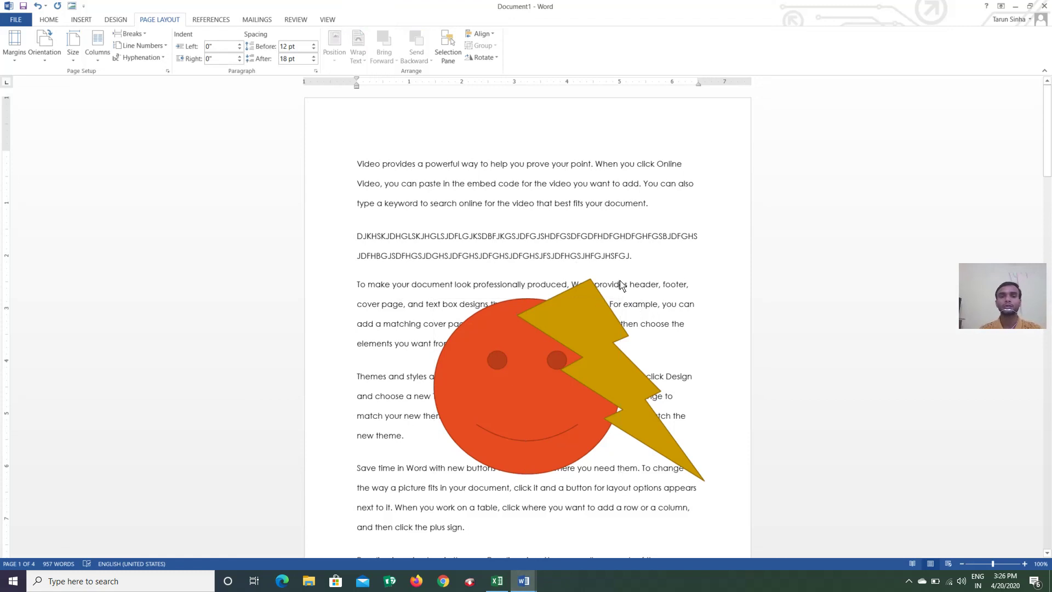
pyautogui.click(486, 370)
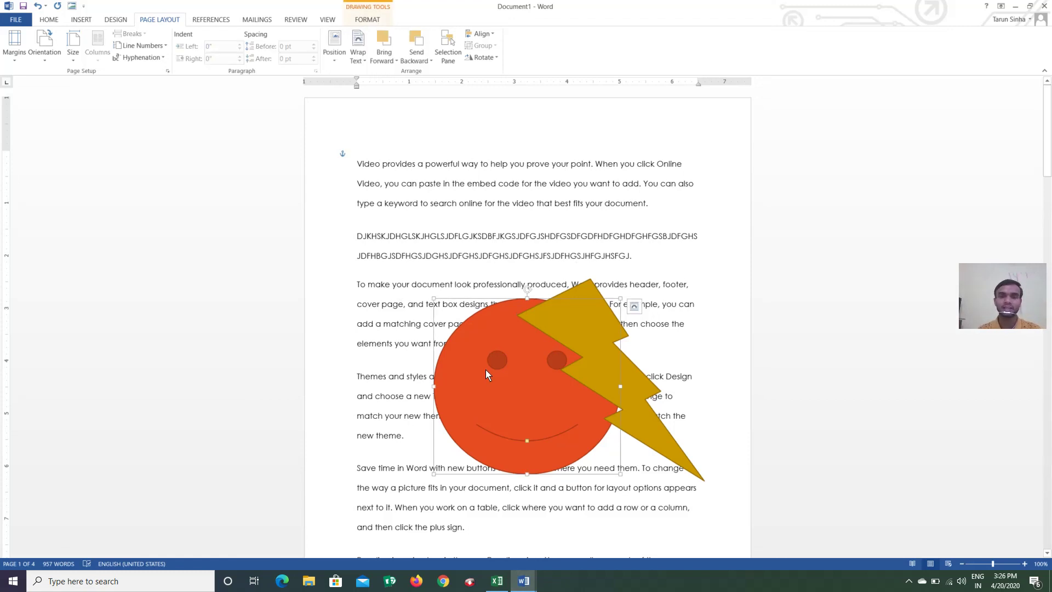
pyautogui.press('ctrl')
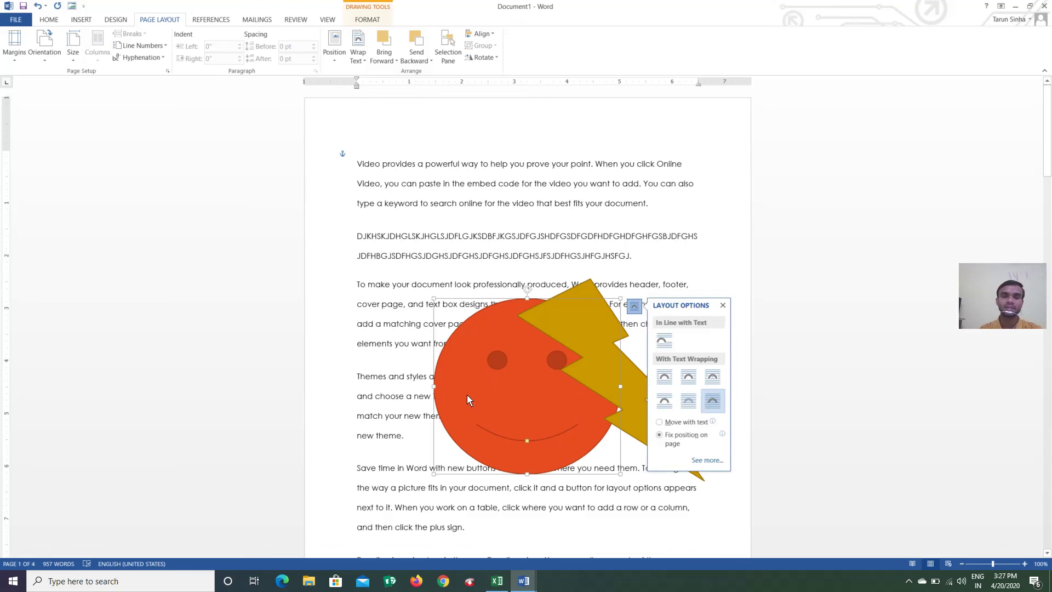
pyautogui.click(715, 270)
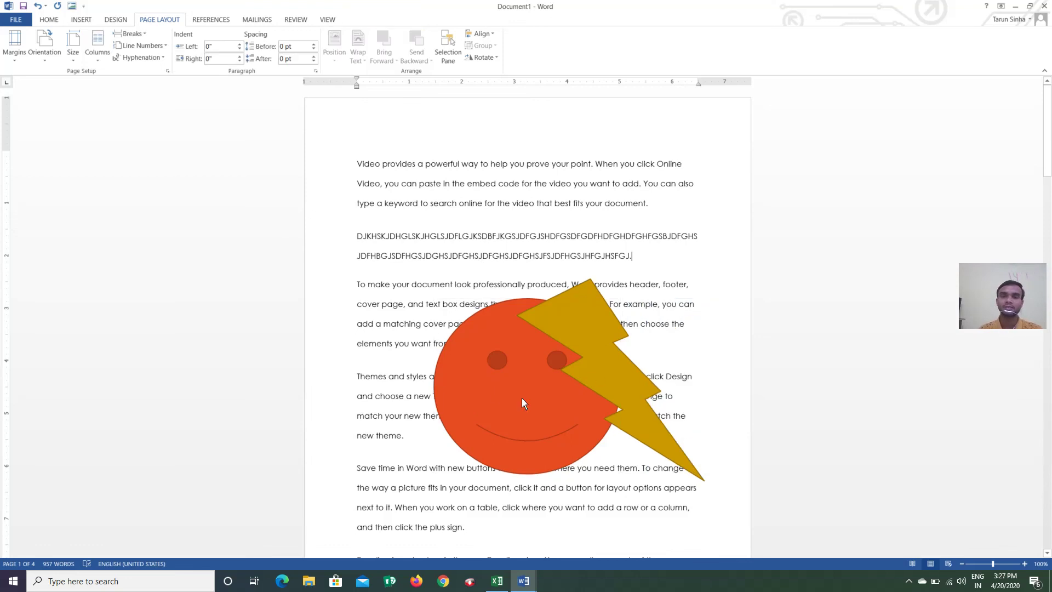
pyautogui.click(496, 391)
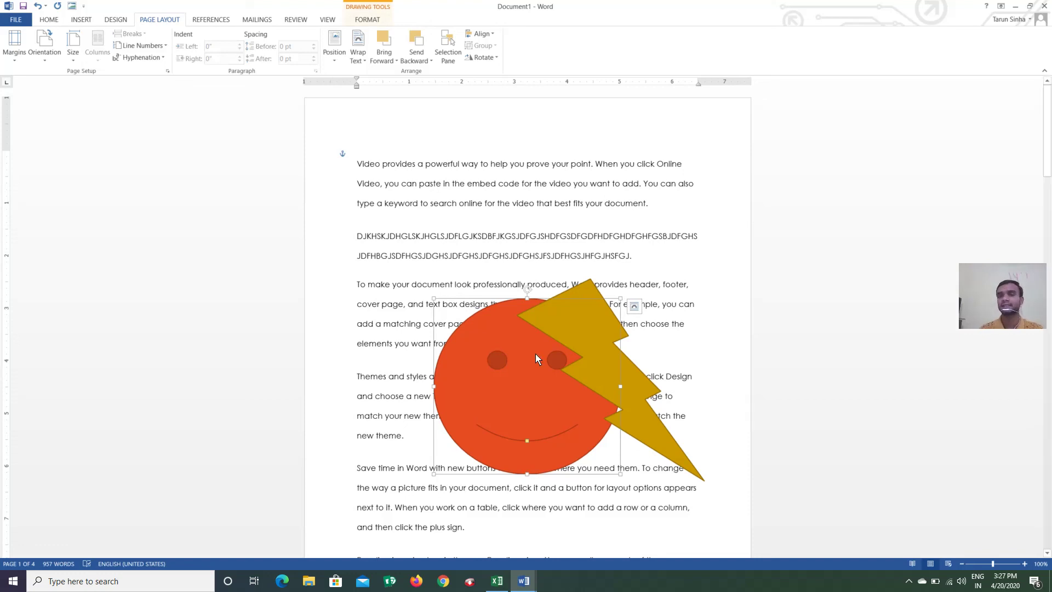
pyautogui.keyDown('shift'); pyautogui.click(575, 294); pyautogui.keyUp('shift')
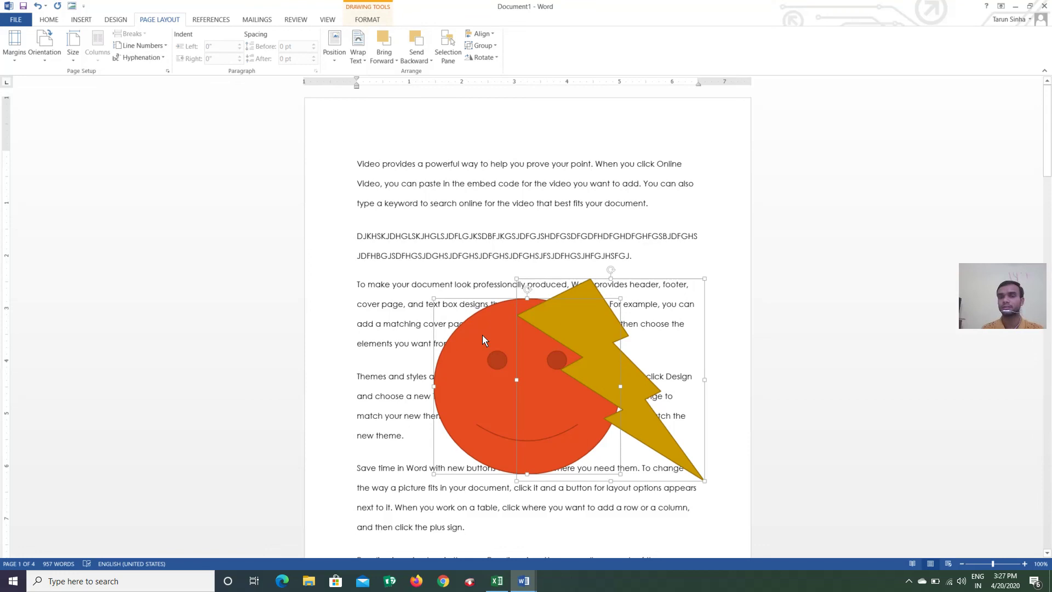
pyautogui.click(495, 46)
pyautogui.click(498, 59)
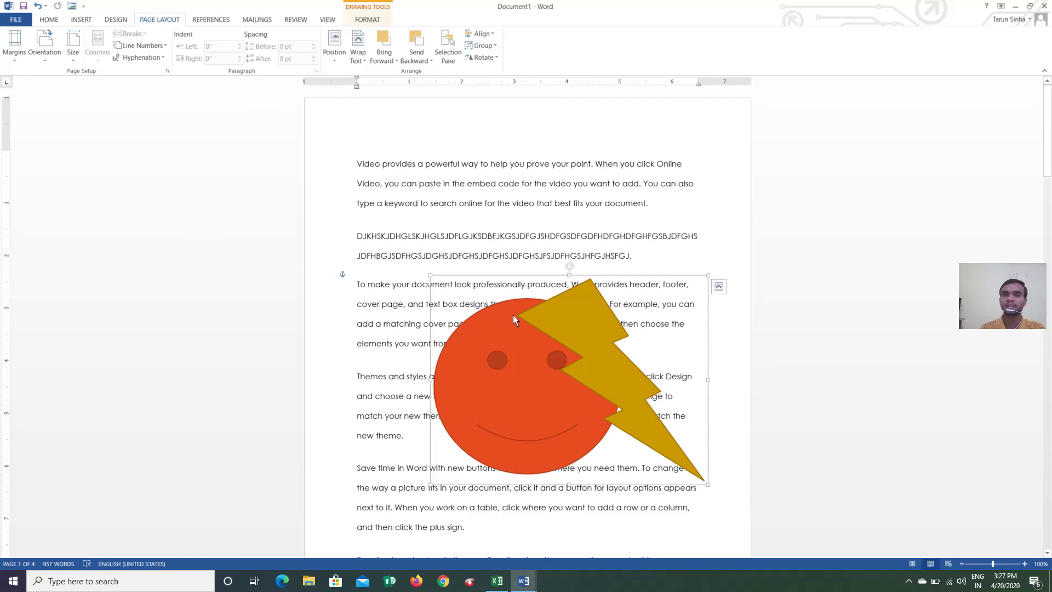
pyautogui.moveTo(530, 316); pyautogui.dragTo(519, 252)
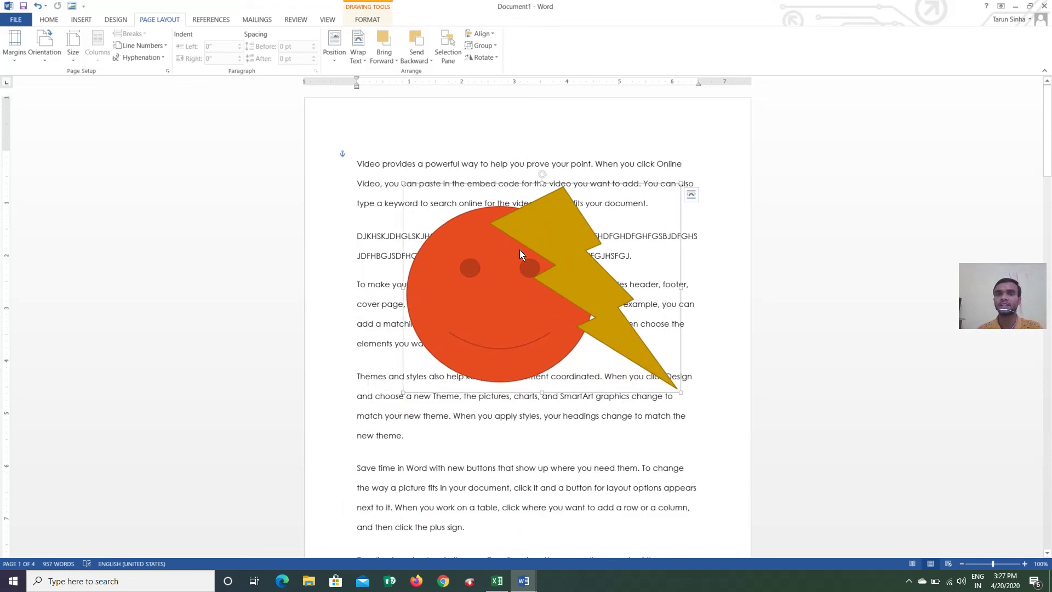
# Ungroup the two shapes and move them lower and to the left, shifting the smiley face slightly further on its own.
pyautogui.click(495, 50)
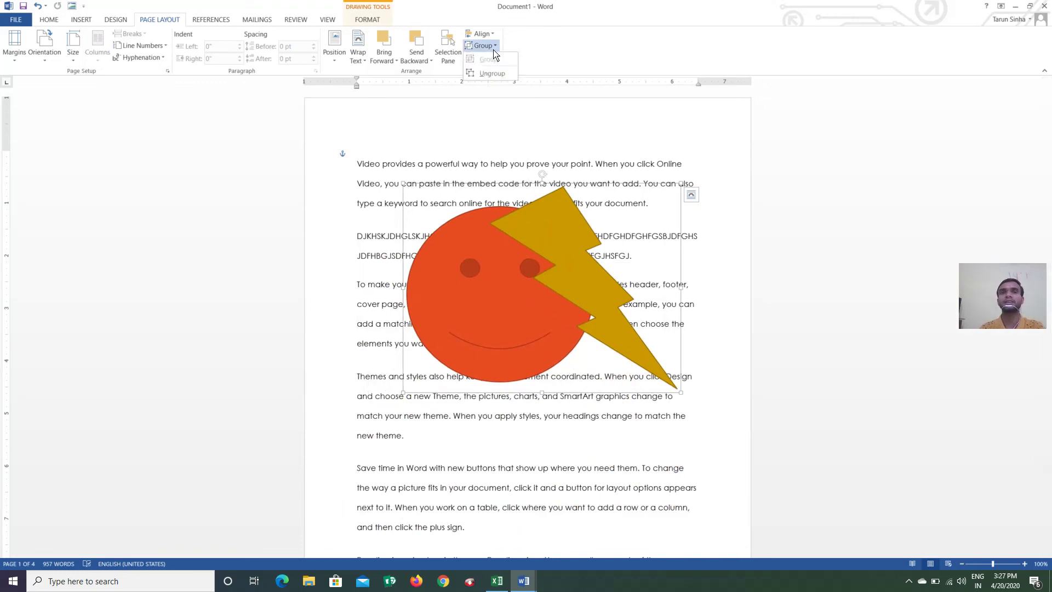
pyautogui.click(493, 77)
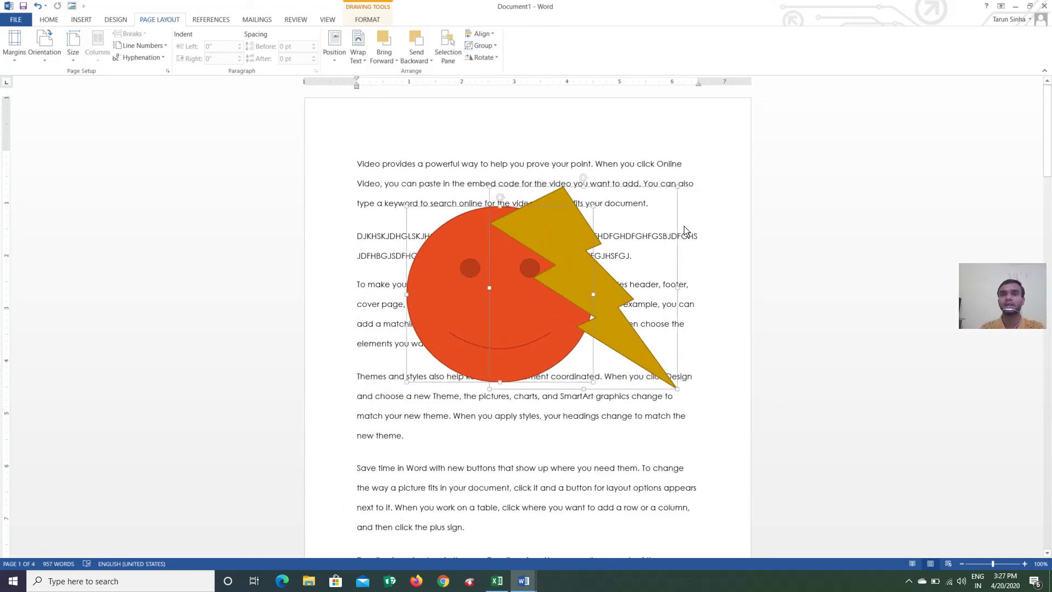
pyautogui.moveTo(525, 265); pyautogui.dragTo(492, 318)
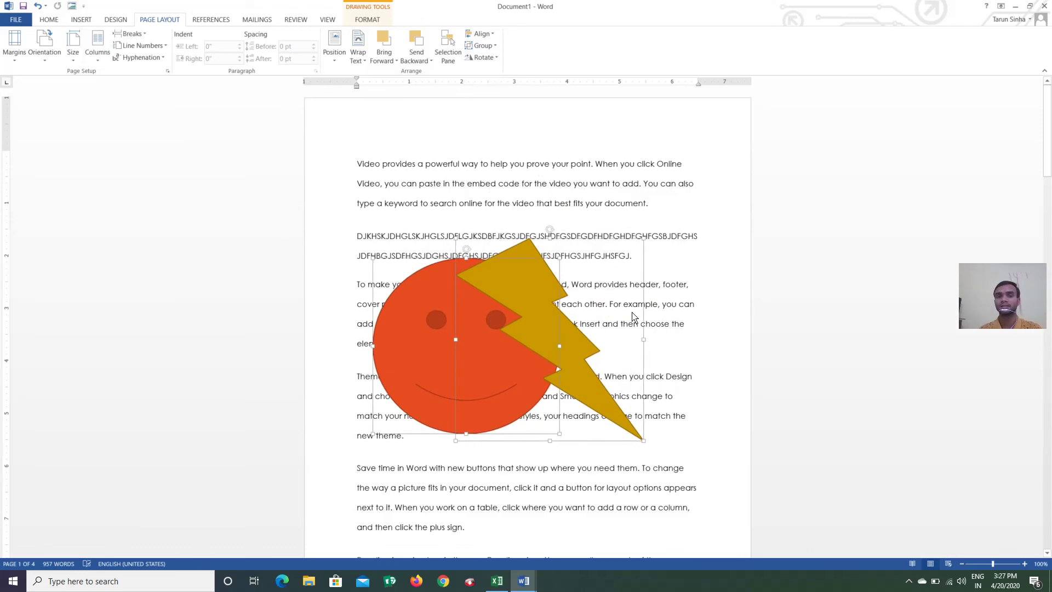
pyautogui.click(698, 320)
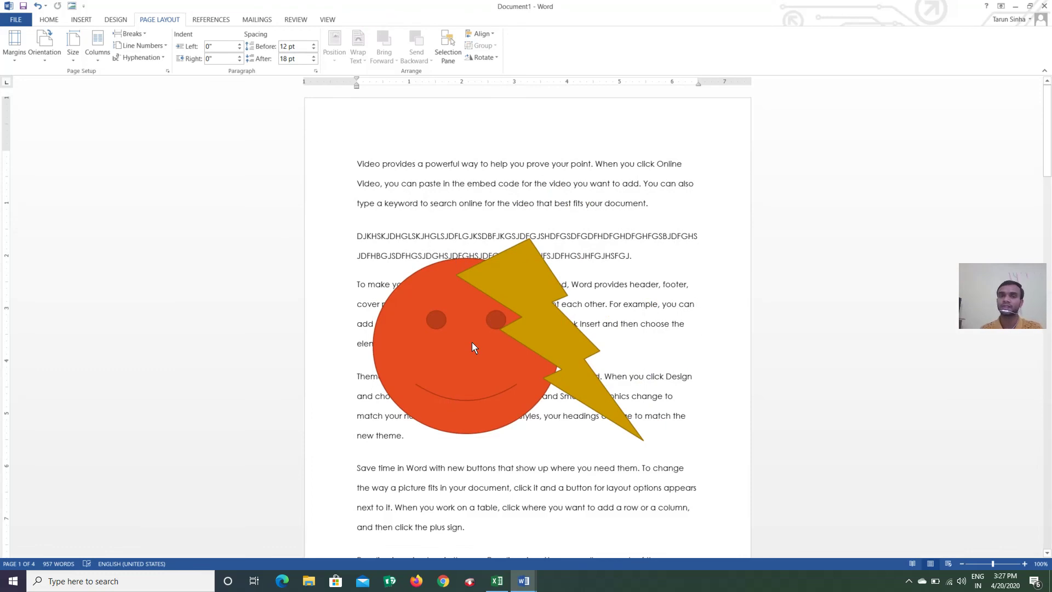
pyautogui.moveTo(471, 342)
pyautogui.mouseDown()
pyautogui.moveTo(428, 371)
pyautogui.moveTo(502, 394)
pyautogui.moveTo(462, 361)
pyautogui.mouseUp()
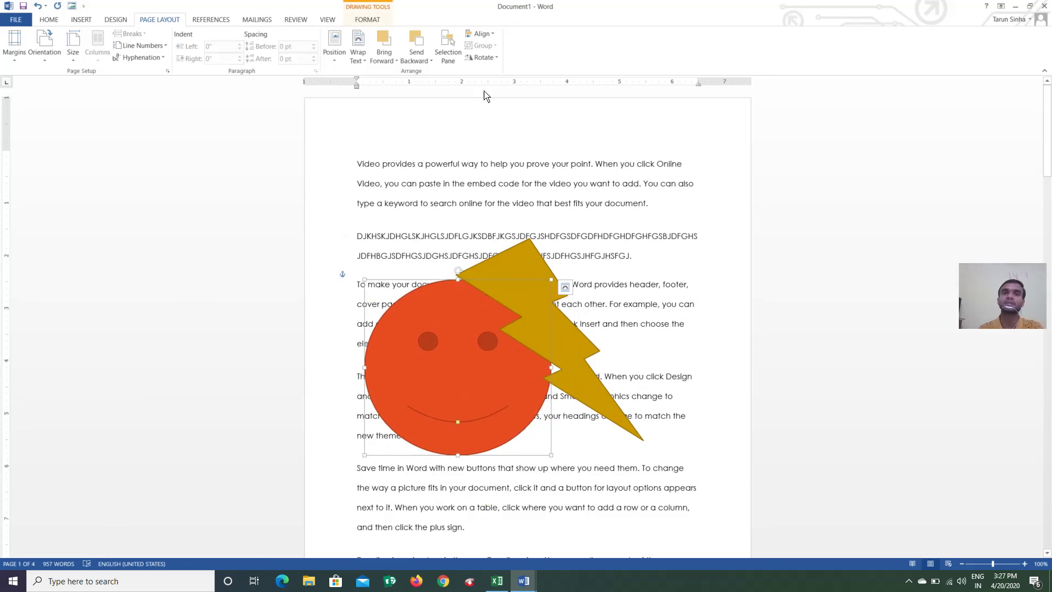
# Try to flip the lightning bolt horizontally.
pyautogui.click(527, 268)
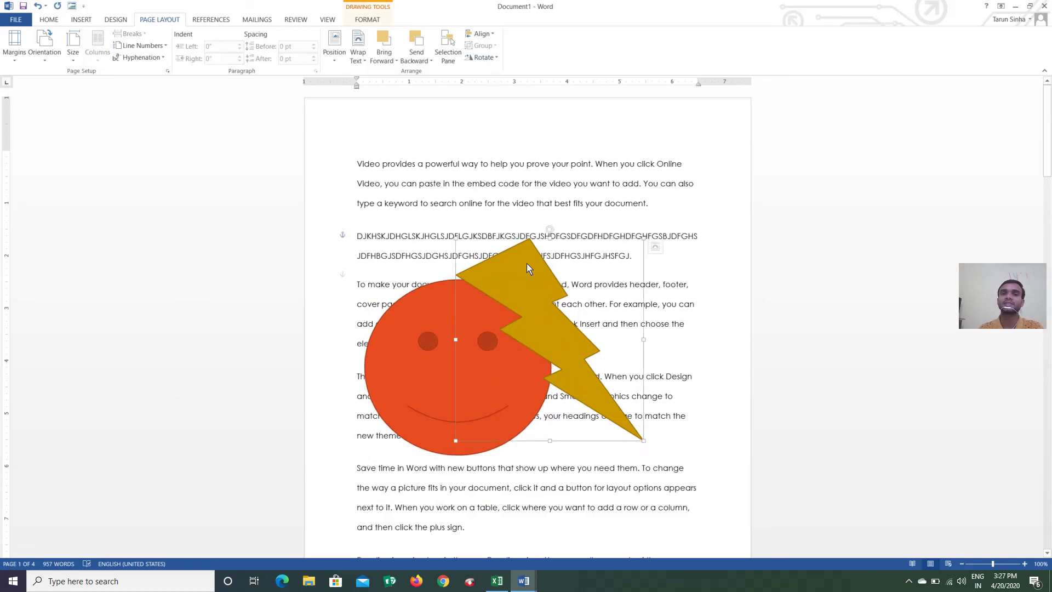
pyautogui.click(482, 57)
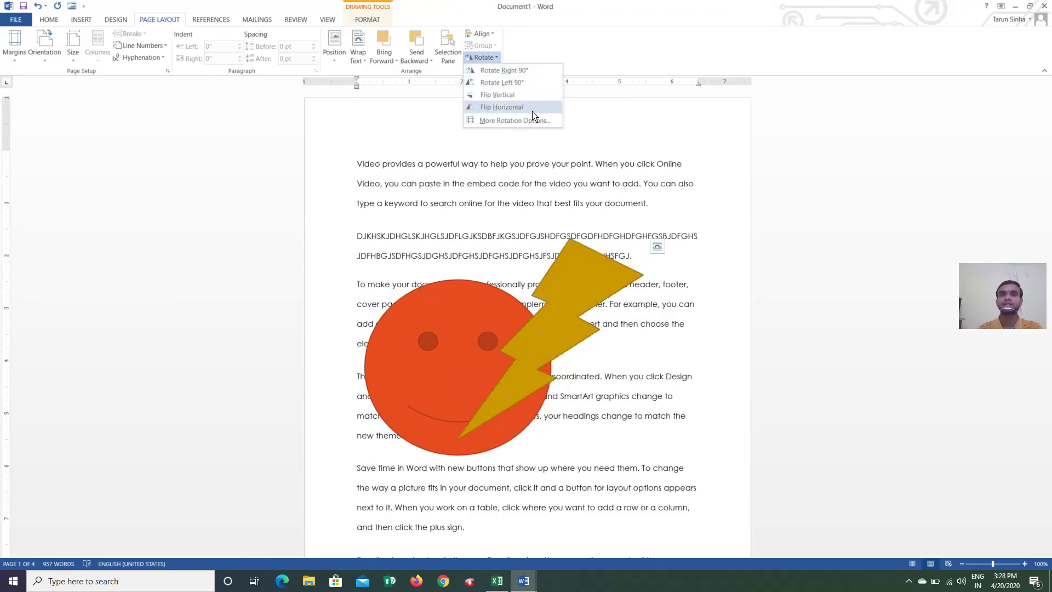
pyautogui.click(531, 110)
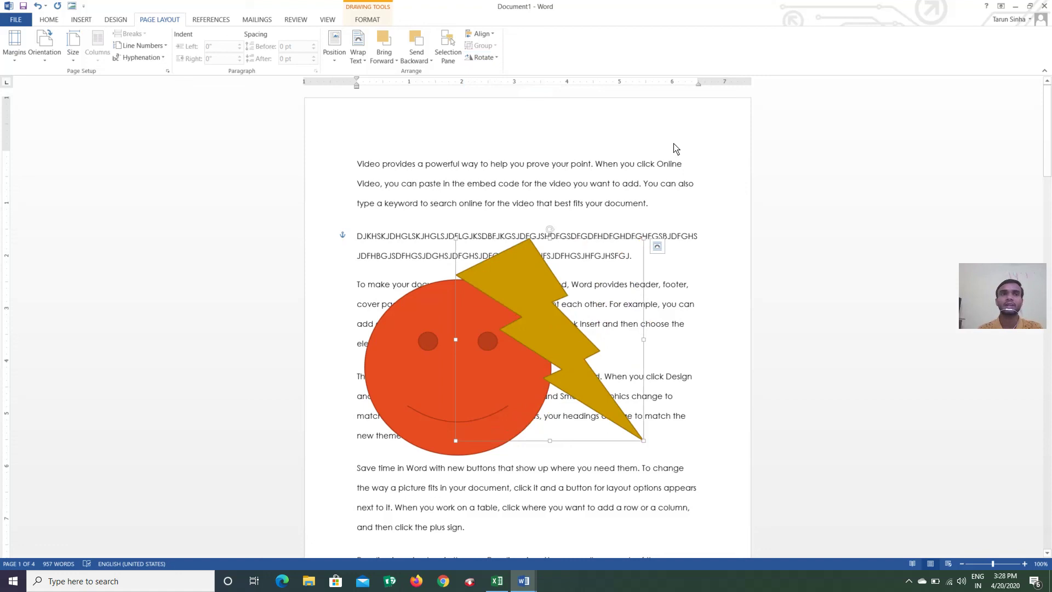